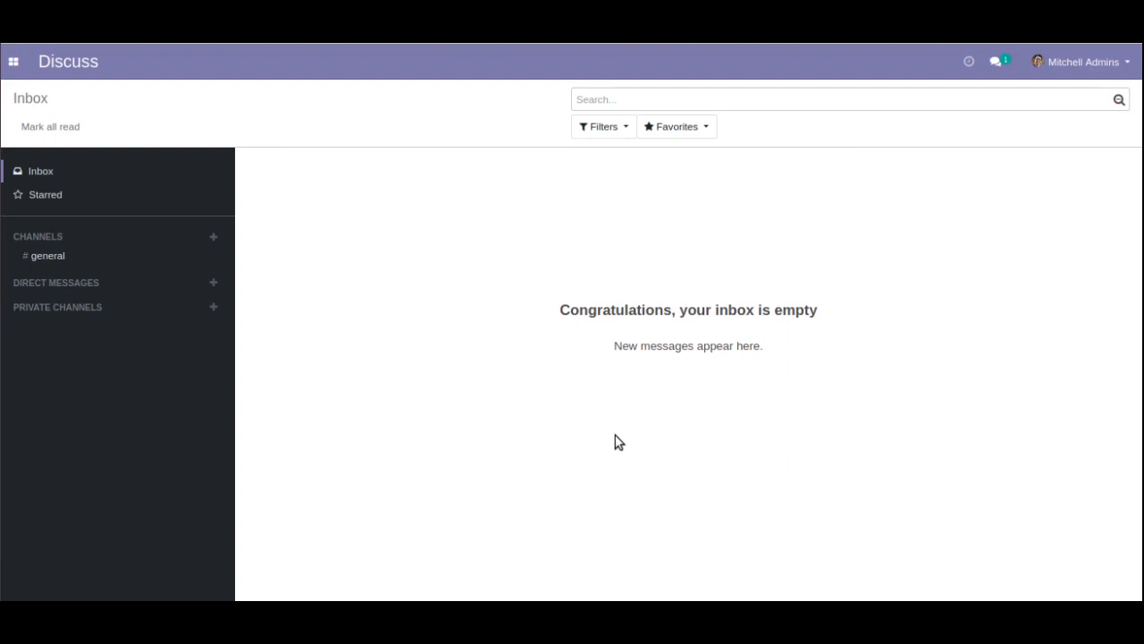
Open the list of customers in the Sales app
{"action": "left_click", "coordinate": [14, 61]}
{"action": "left_click", "coordinate": [15, 115]}
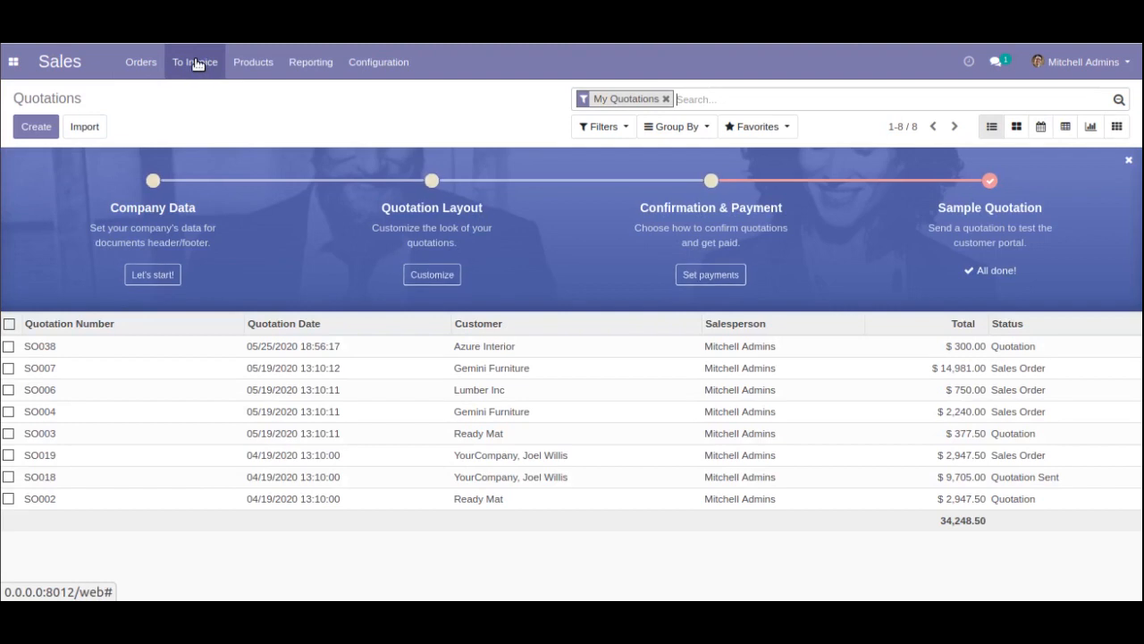
{"action": "left_click", "coordinate": [141, 61]}
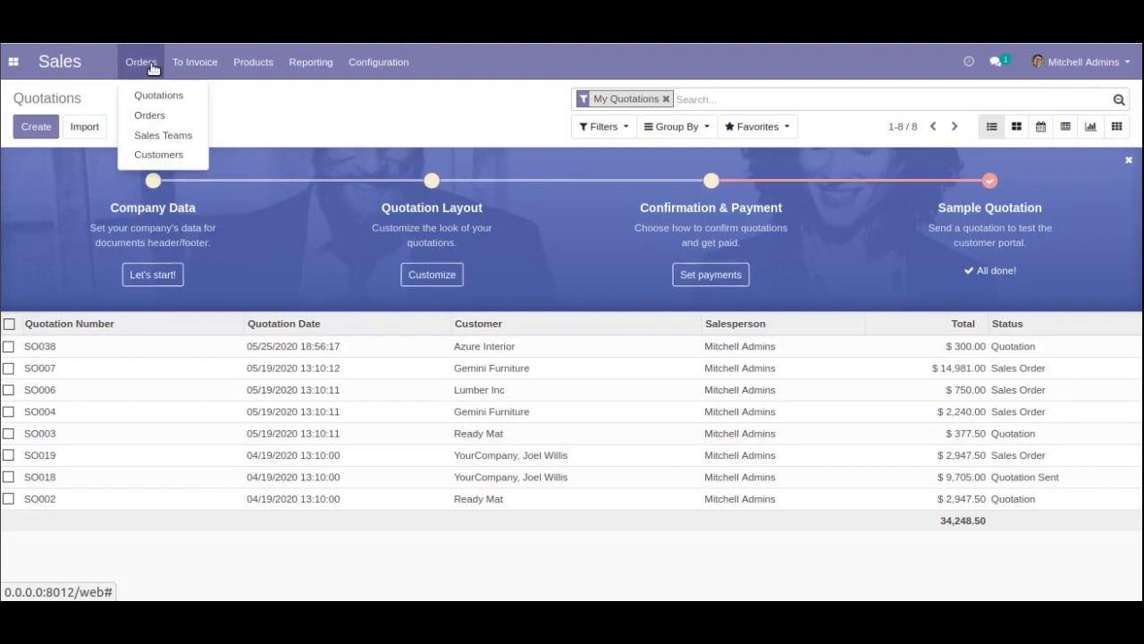
{"action": "left_click", "coordinate": [164, 156]}
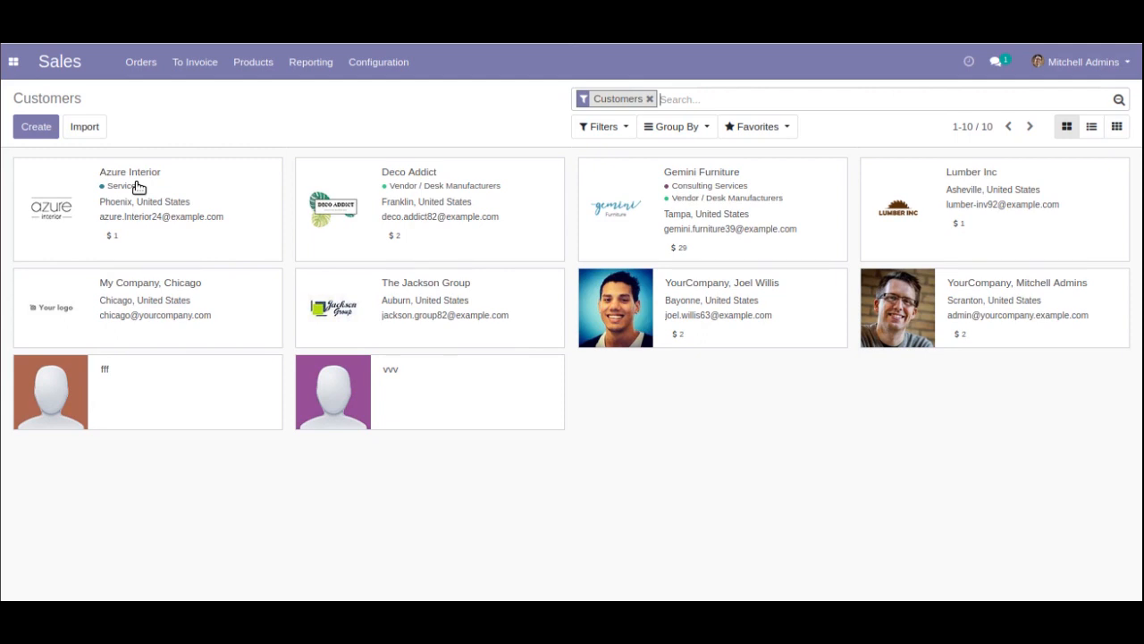
Open the Acoustic Bloc Screens product in edit mode to examine its General Information fields, including Internal Reference
{"action": "left_click", "coordinate": [259, 62]}
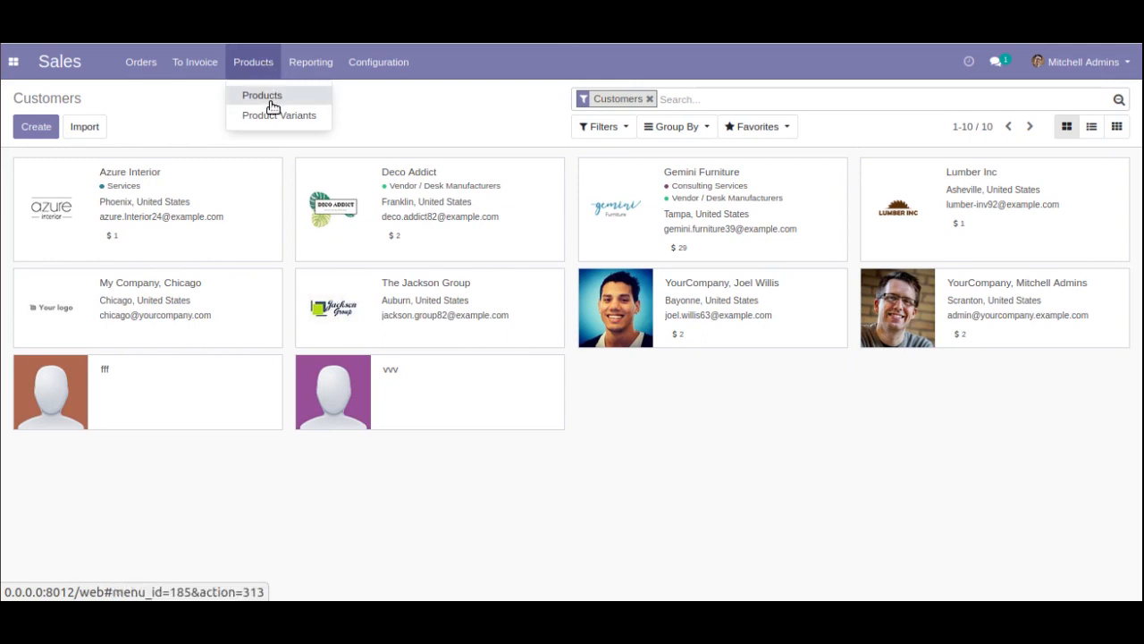
{"action": "left_click", "coordinate": [271, 104]}
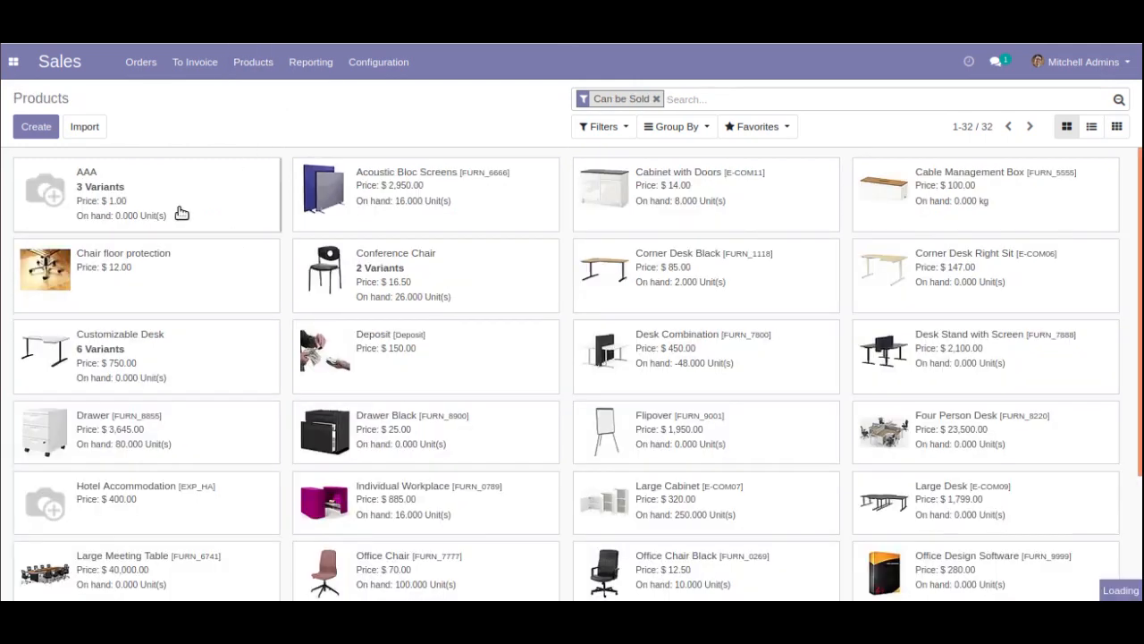
{"action": "left_click", "coordinate": [153, 205]}
{"action": "left_click", "coordinate": [29, 99]}
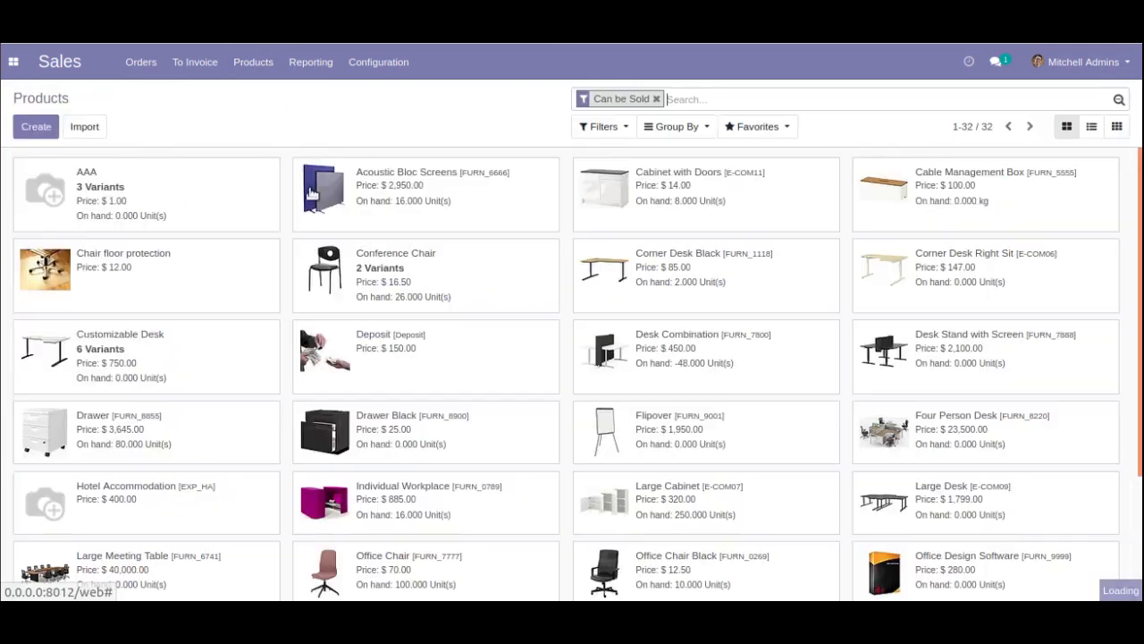
{"action": "left_click", "coordinate": [373, 187]}
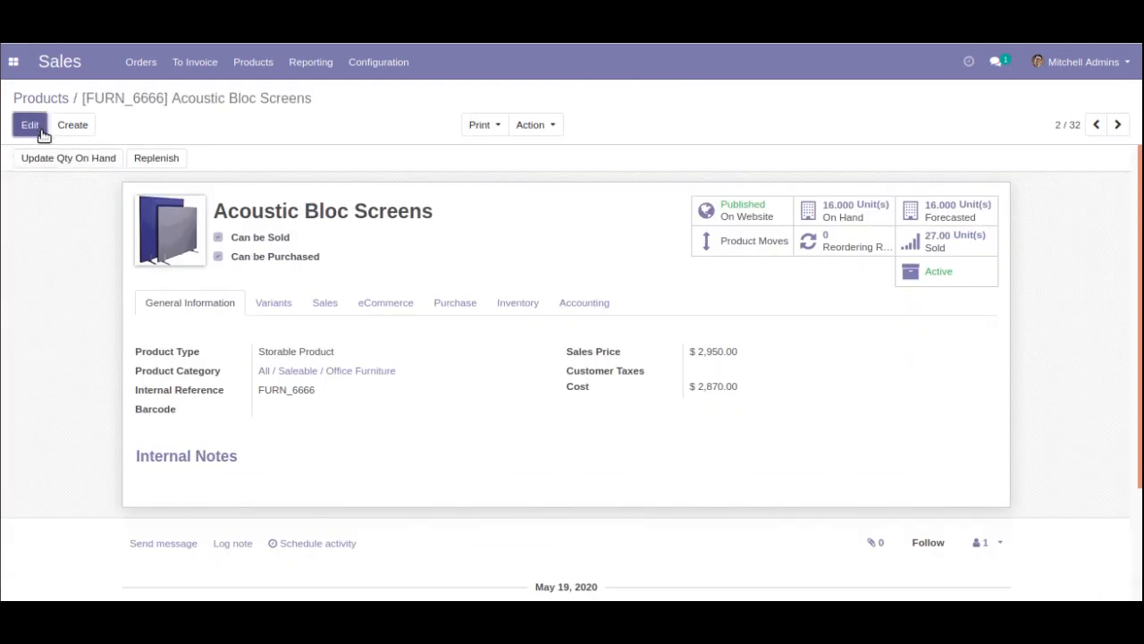
{"action": "left_click", "coordinate": [35, 127]}
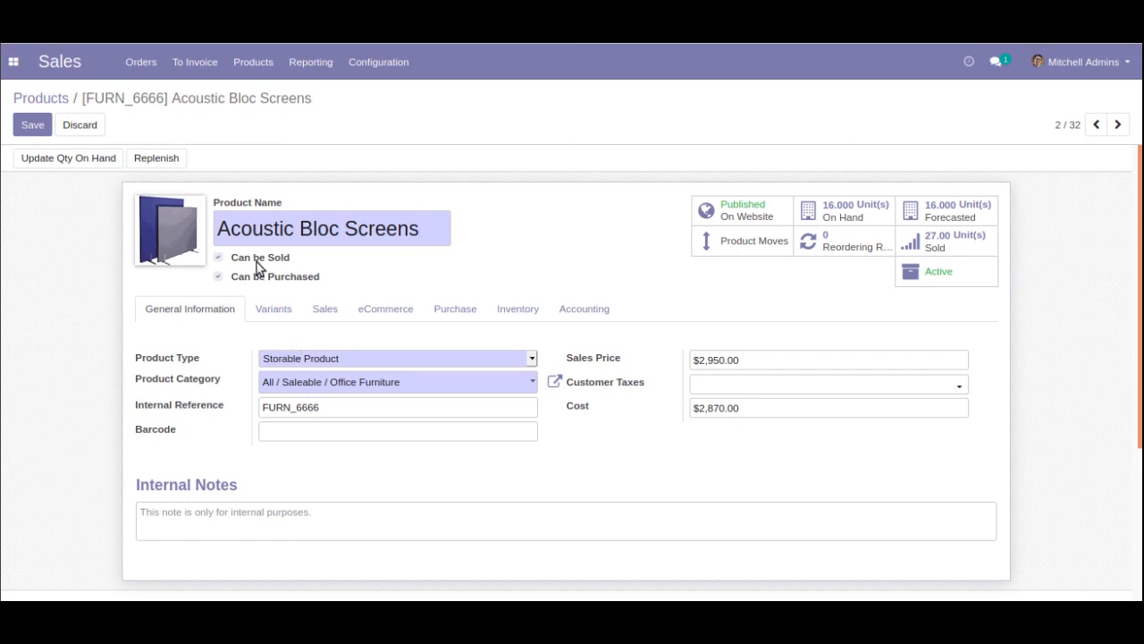
Activate the standard developer mode in the Settings app
{"action": "left_click", "coordinate": [12, 62]}
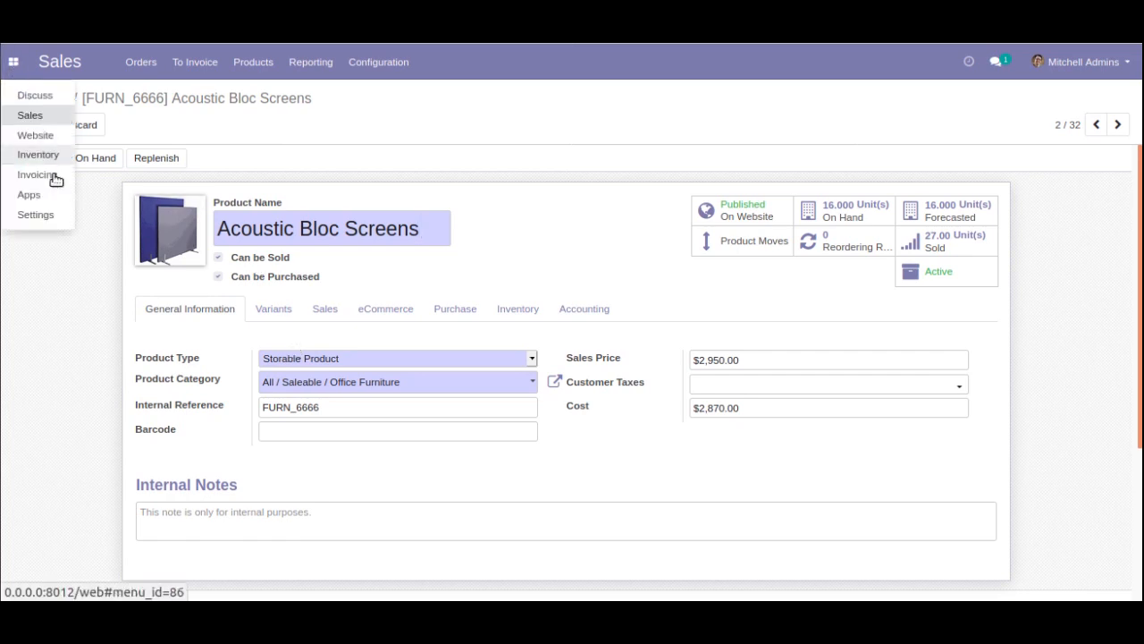
{"action": "left_click", "coordinate": [47, 215]}
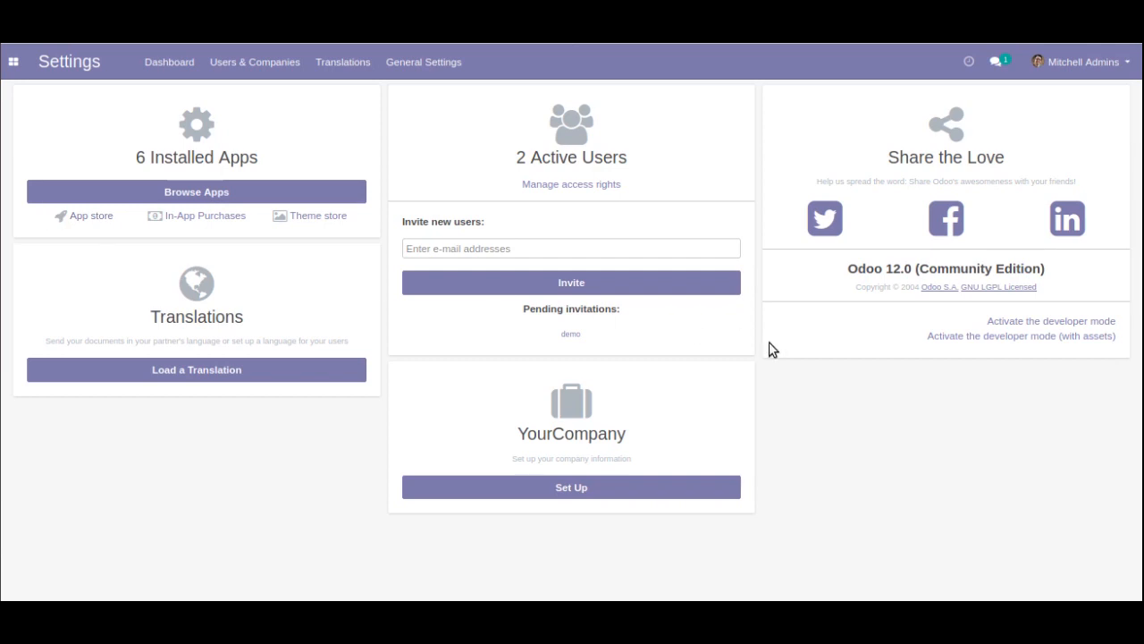
{"action": "left_click", "coordinate": [1010, 323]}
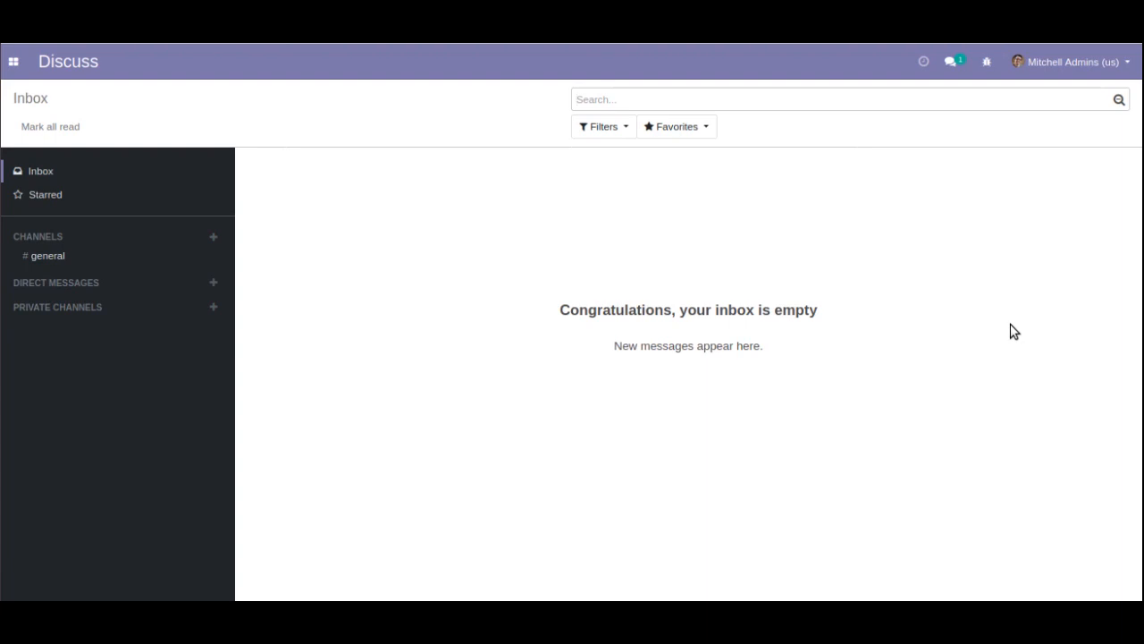
Open the Azure Interior customer in edit mode and examine its Sales & Purchases details, including the Misc fields
{"action": "left_click", "coordinate": [14, 61]}
{"action": "left_click", "coordinate": [34, 118]}
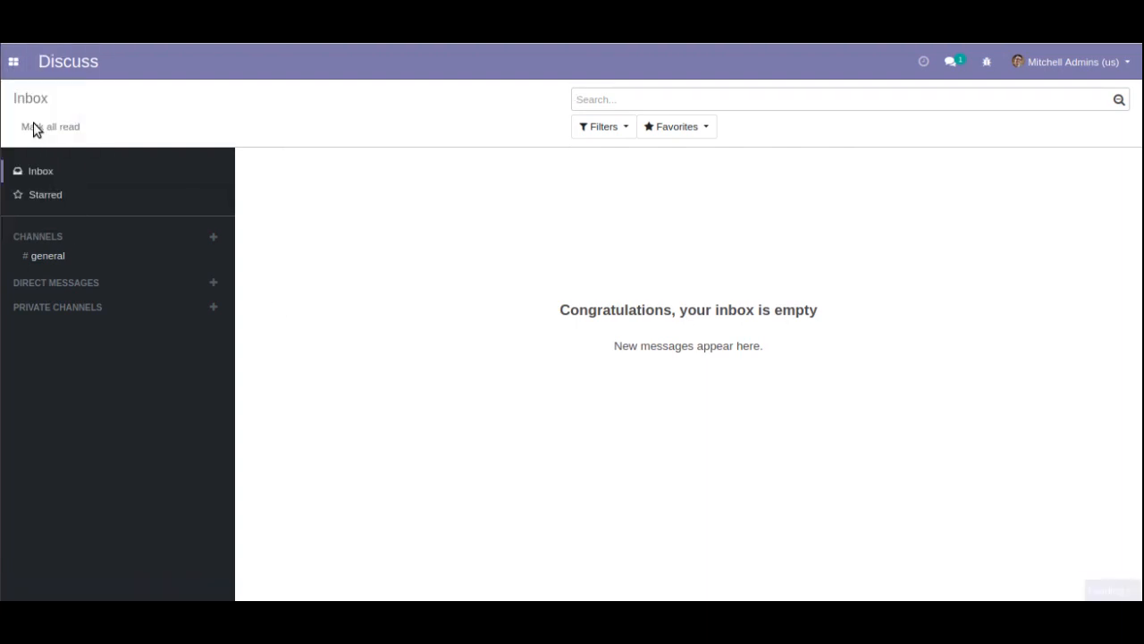
{"action": "left_click", "coordinate": [143, 59]}
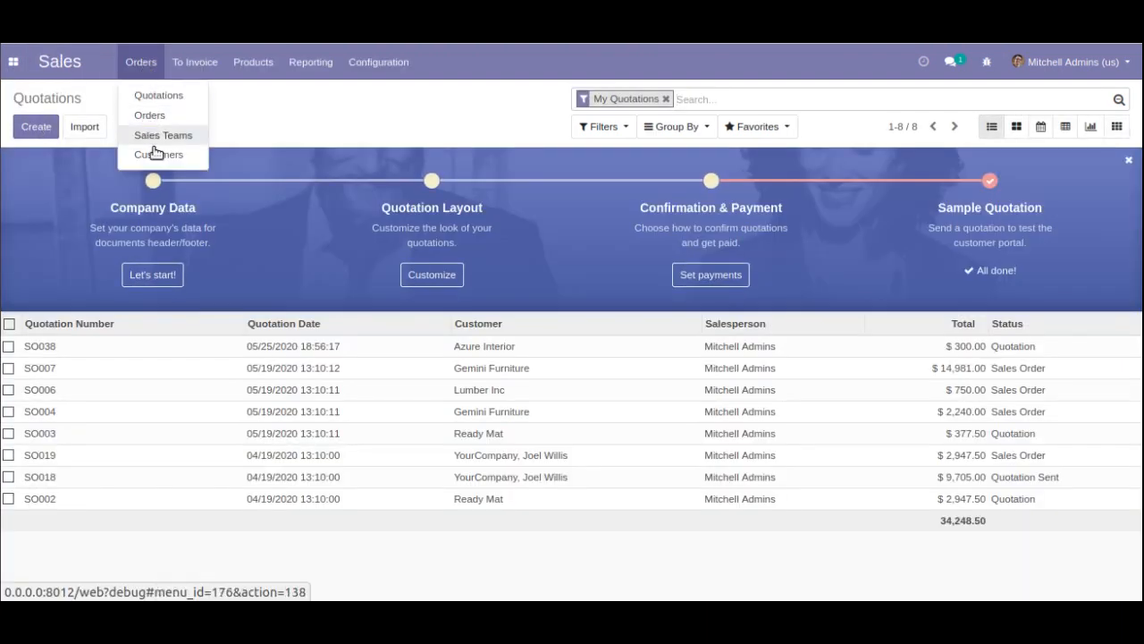
{"action": "left_click", "coordinate": [152, 155]}
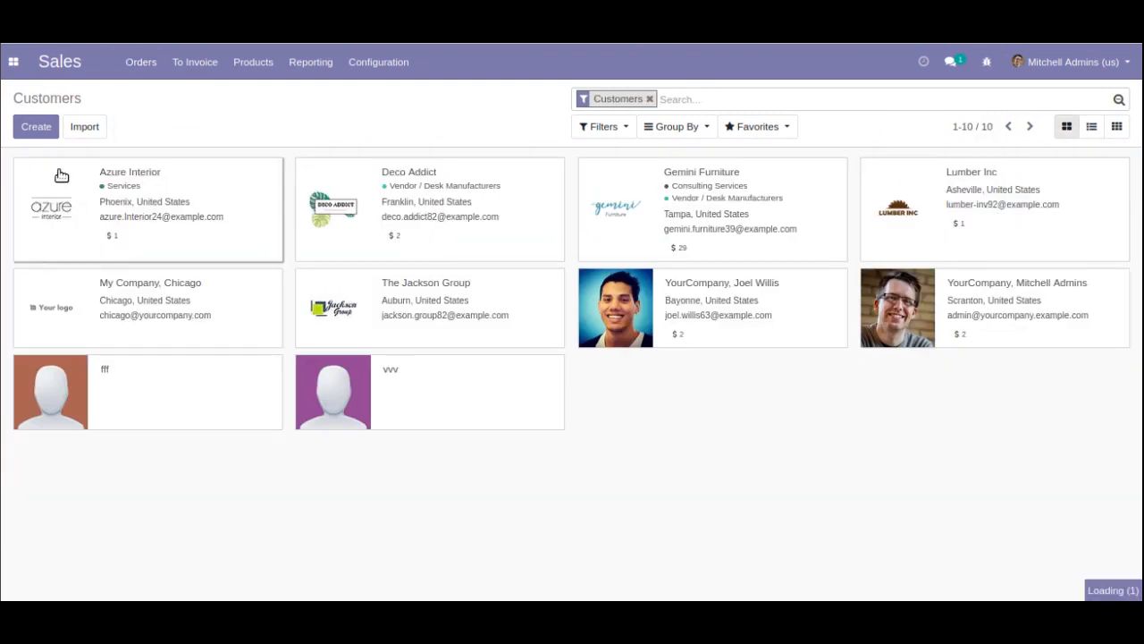
{"action": "left_click", "coordinate": [59, 174]}
{"action": "left_click", "coordinate": [30, 134]}
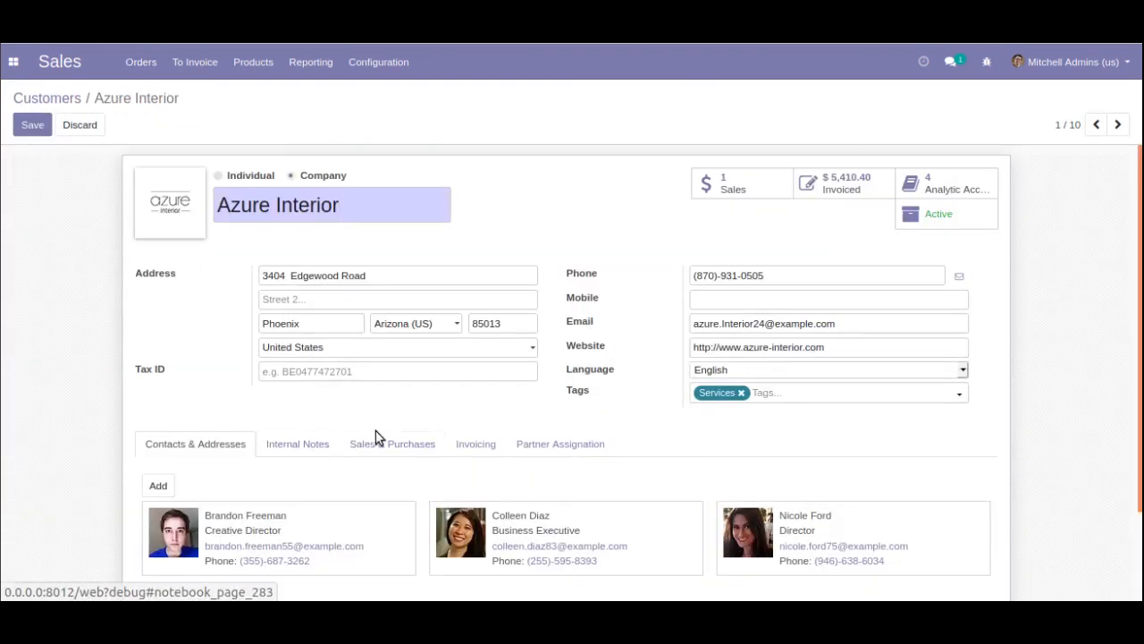
{"action": "left_click", "coordinate": [377, 442]}
{"action": "scroll", "coordinate": [268, 474], "scroll_direction": "down", "scroll_amount": 3}
{"action": "scroll", "coordinate": [192, 505], "scroll_direction": "down", "scroll_amount": 2}
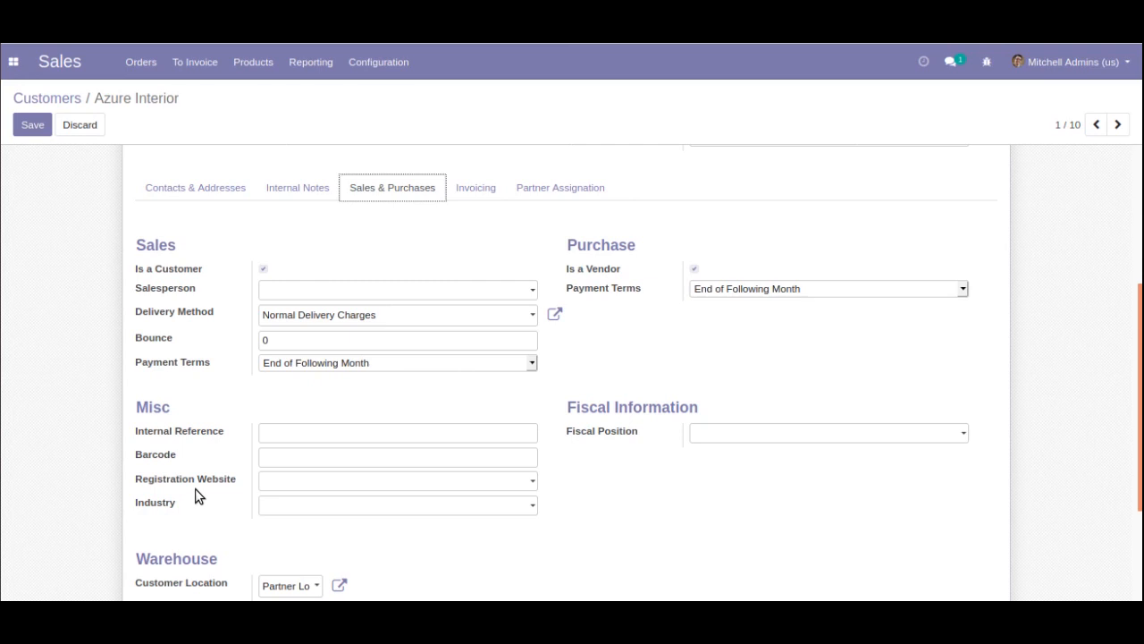
Open the second quotation in the list, for Gemini Furniture, in edit mode and inspect the Date field's technical details
{"action": "left_click", "coordinate": [141, 62]}
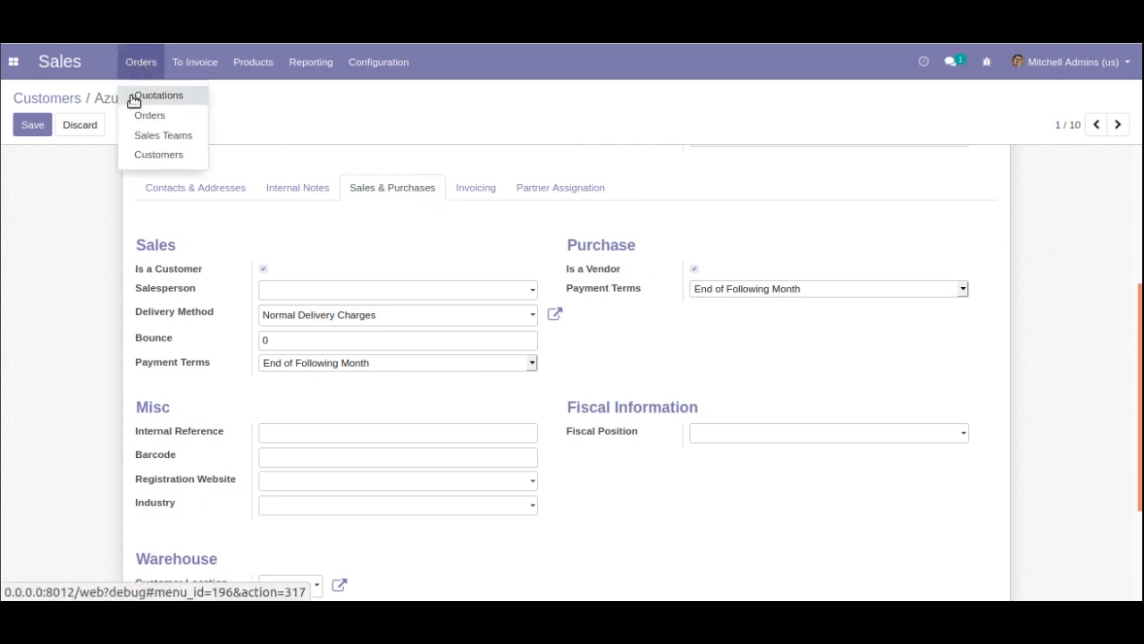
{"action": "left_click", "coordinate": [134, 96]}
{"action": "left_click", "coordinate": [148, 365]}
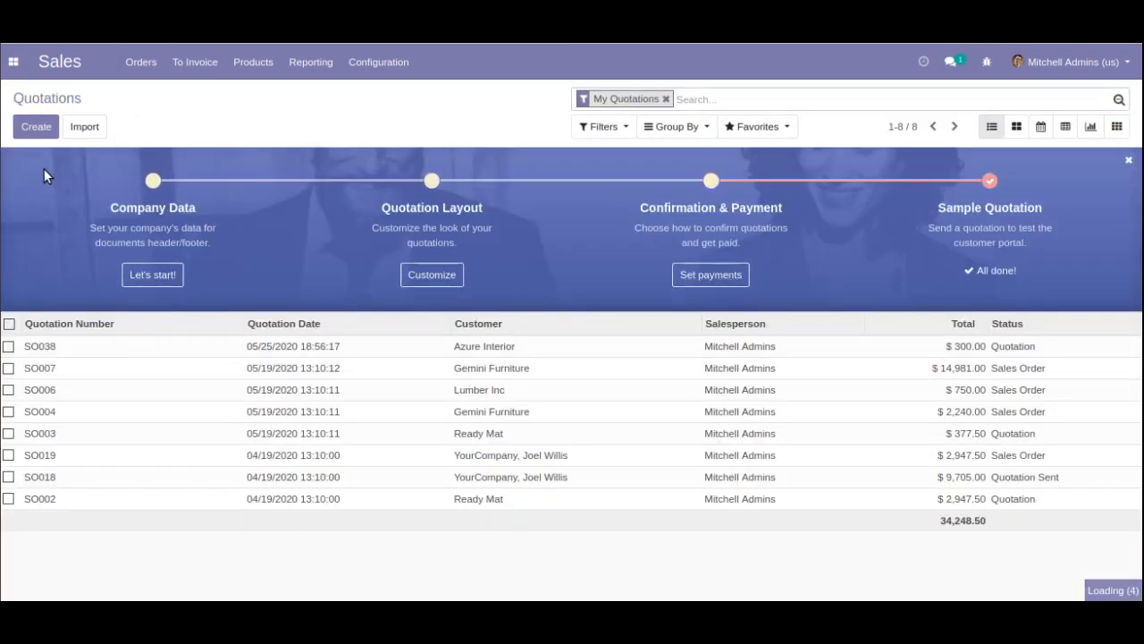
{"action": "left_click", "coordinate": [30, 124]}
{"action": "mouse_move", "coordinate": [588, 274]}
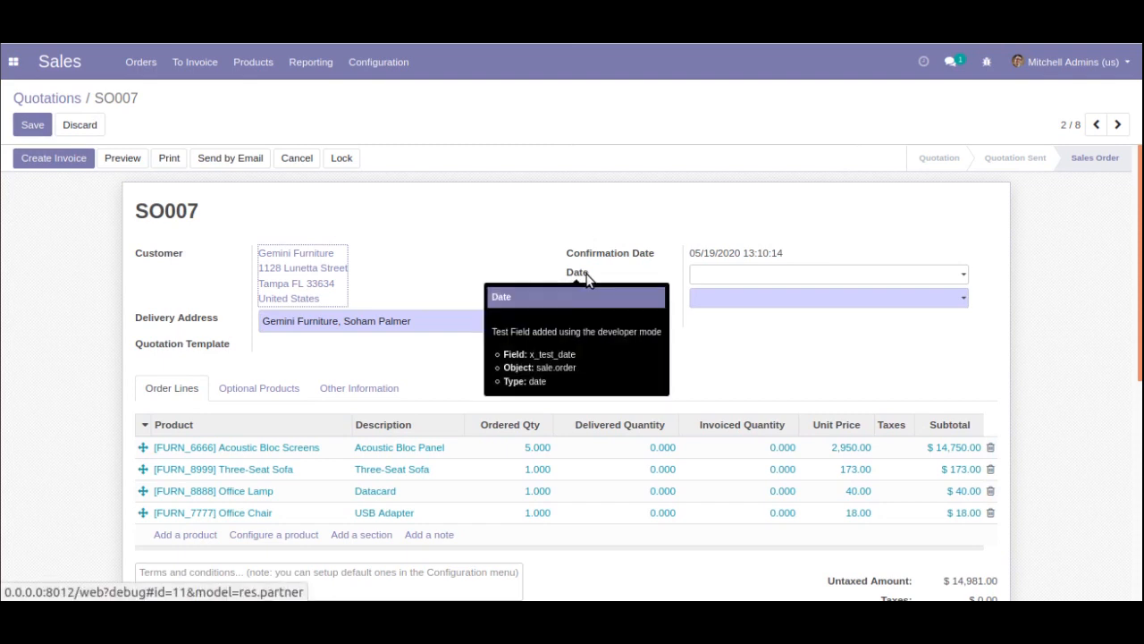
Reopen the Azure Interior customer in edit mode and look at the Internal Reference field under Sales & Purchases
{"action": "left_click", "coordinate": [143, 65]}
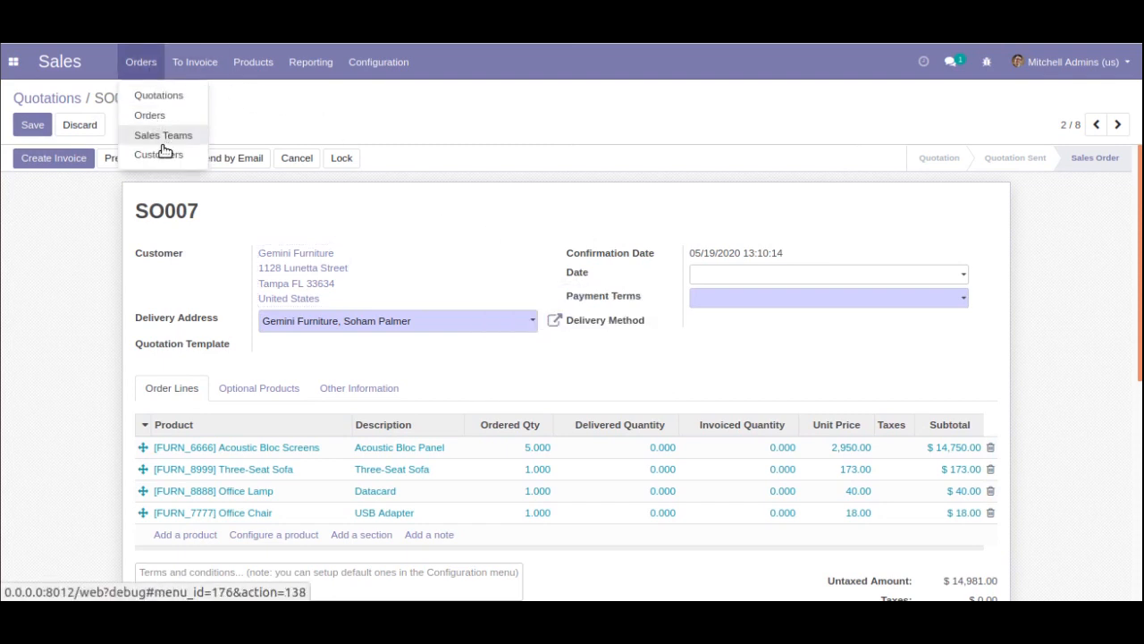
{"action": "left_click", "coordinate": [162, 143]}
{"action": "left_click", "coordinate": [146, 178]}
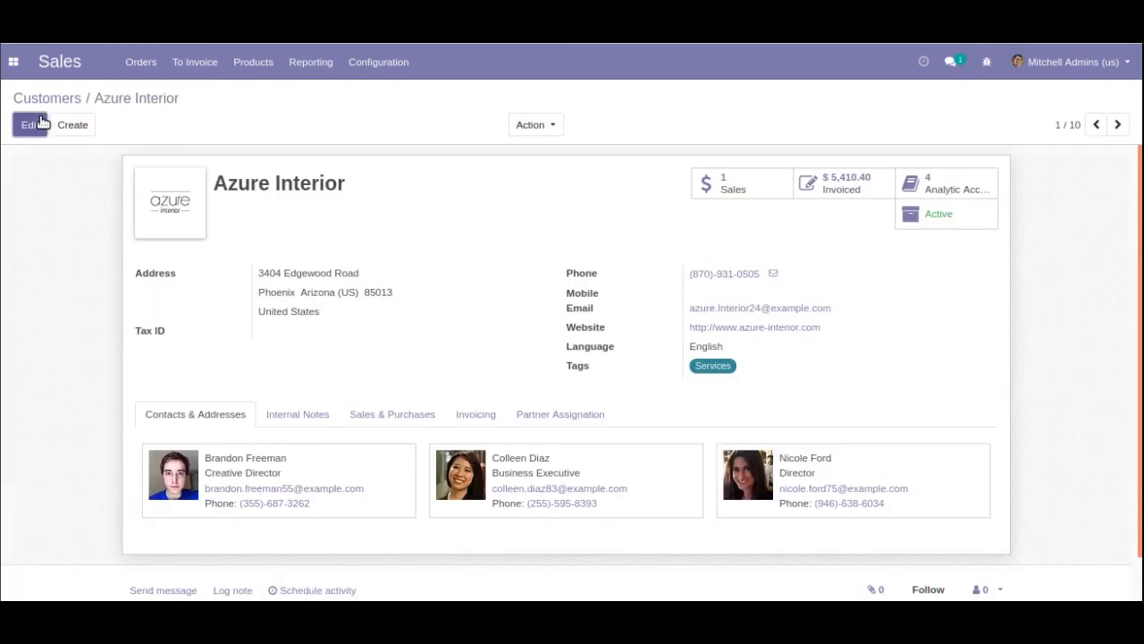
{"action": "left_click", "coordinate": [41, 125]}
{"action": "scroll", "coordinate": [275, 352], "scroll_direction": "down", "scroll_amount": 2}
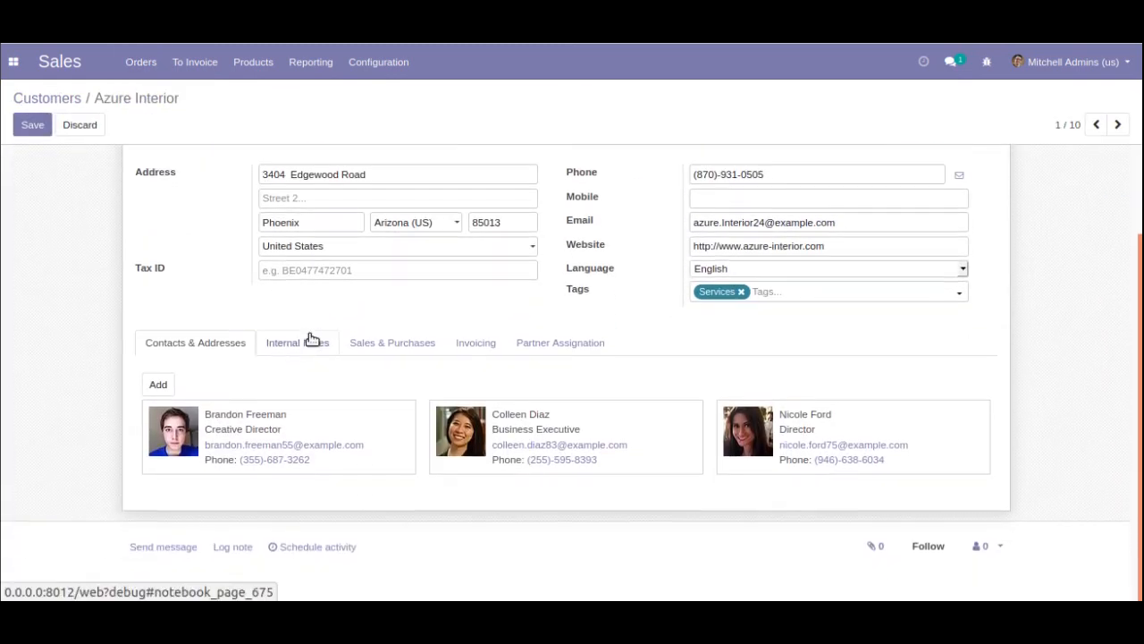
{"action": "left_click", "coordinate": [308, 342]}
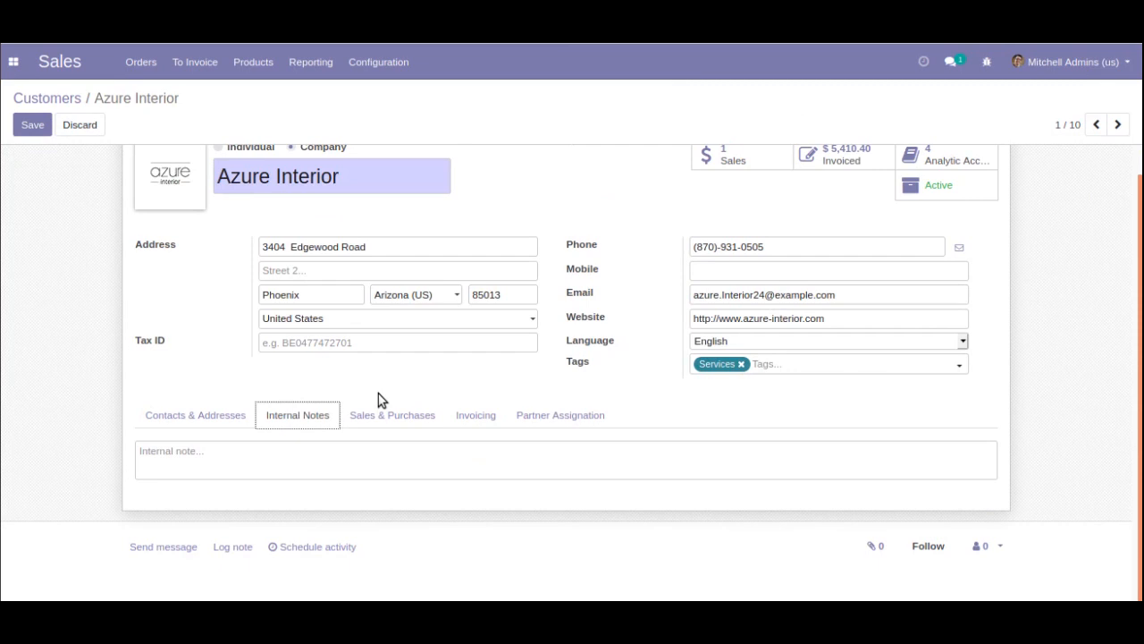
{"action": "left_click", "coordinate": [378, 426]}
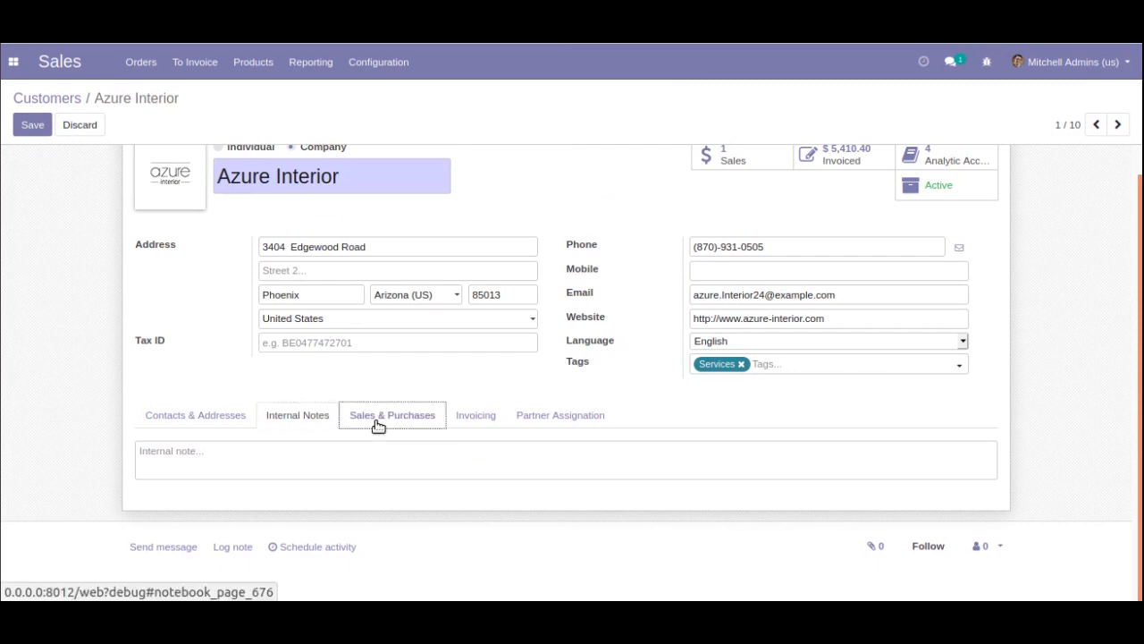
{"action": "scroll", "coordinate": [364, 430], "scroll_direction": "down", "scroll_amount": 4}
{"action": "scroll", "coordinate": [170, 492], "scroll_direction": "down", "scroll_amount": 1}
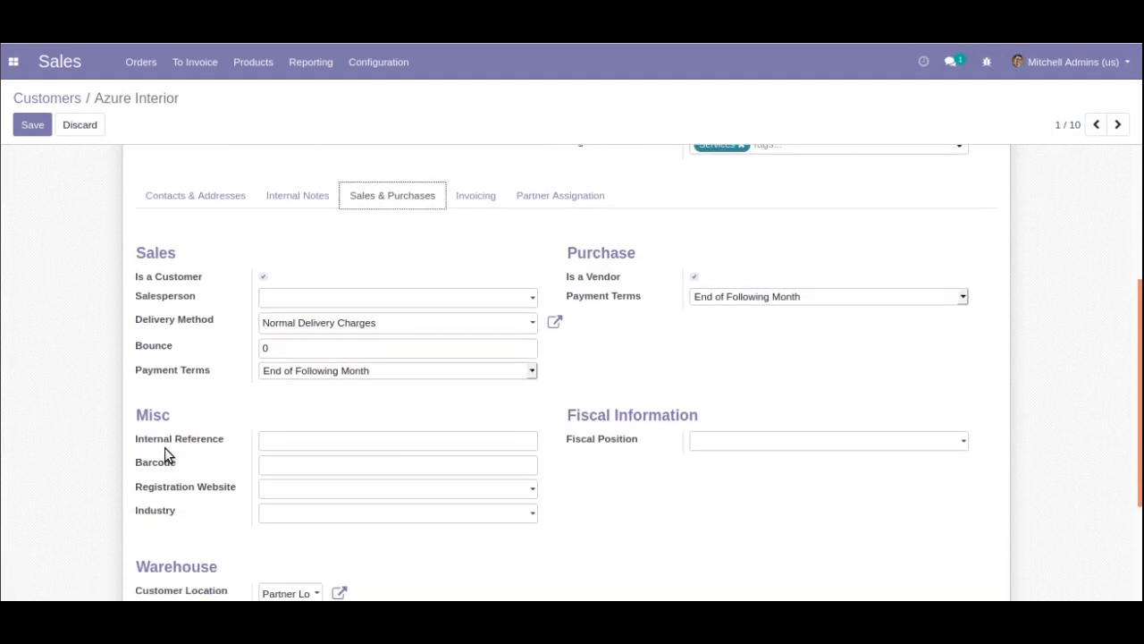
{"action": "mouse_move", "coordinate": [164, 442]}
Open the list of number sequences from the technical settings in the Settings app
{"action": "left_click", "coordinate": [13, 62]}
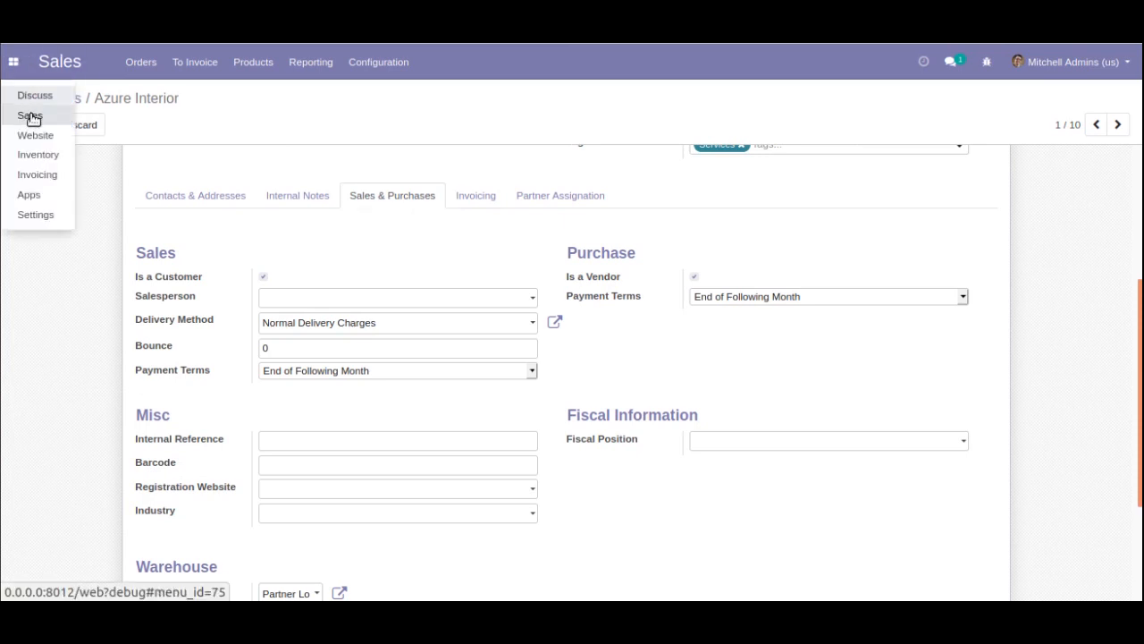
{"action": "left_click", "coordinate": [39, 214]}
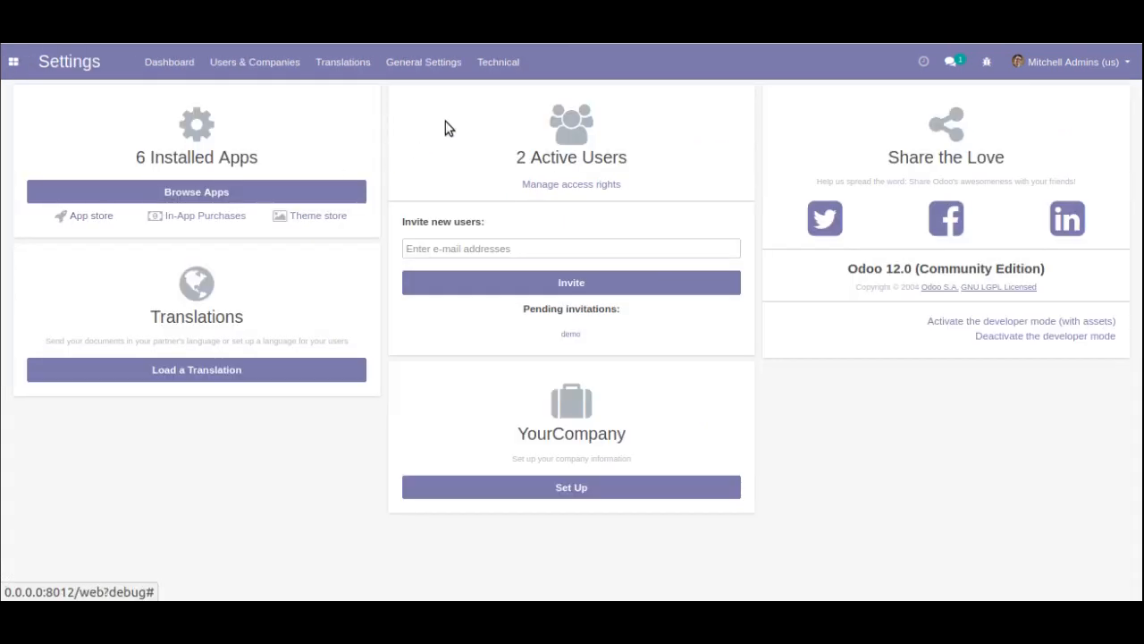
{"action": "left_click", "coordinate": [490, 64]}
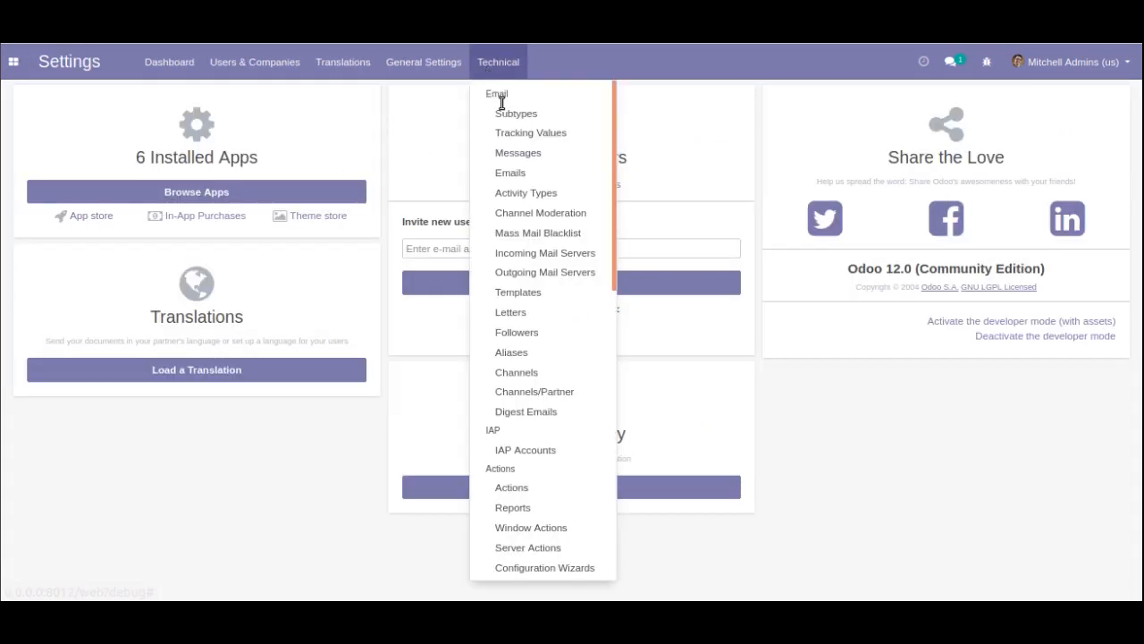
{"action": "scroll", "coordinate": [500, 143], "scroll_direction": "down", "scroll_amount": 6}
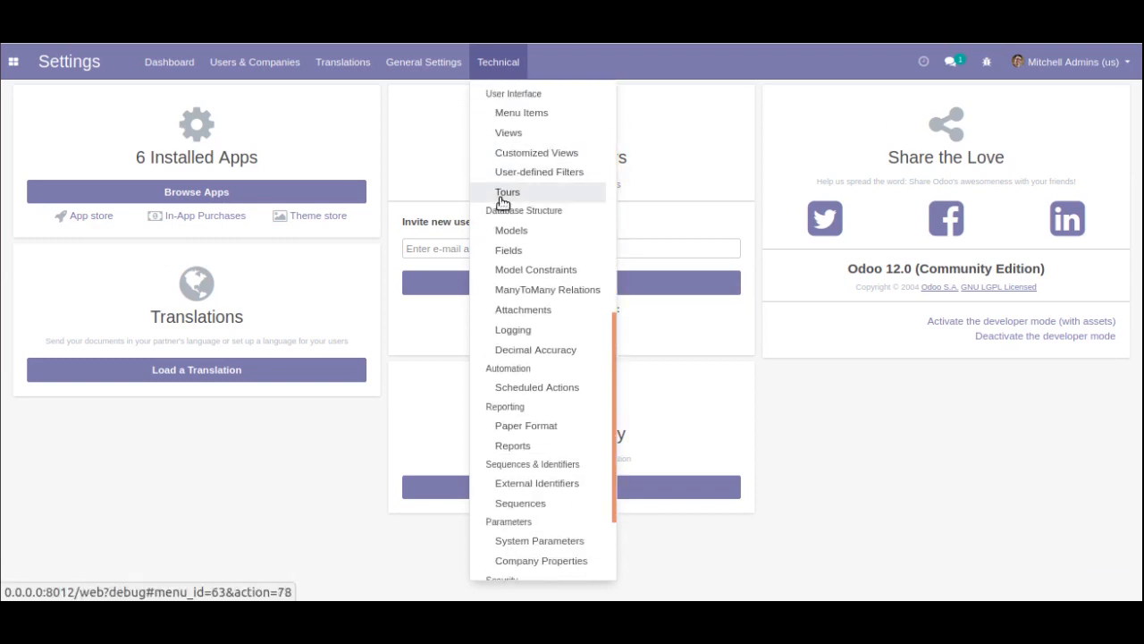
{"action": "scroll", "coordinate": [527, 268], "scroll_direction": "down", "scroll_amount": 3}
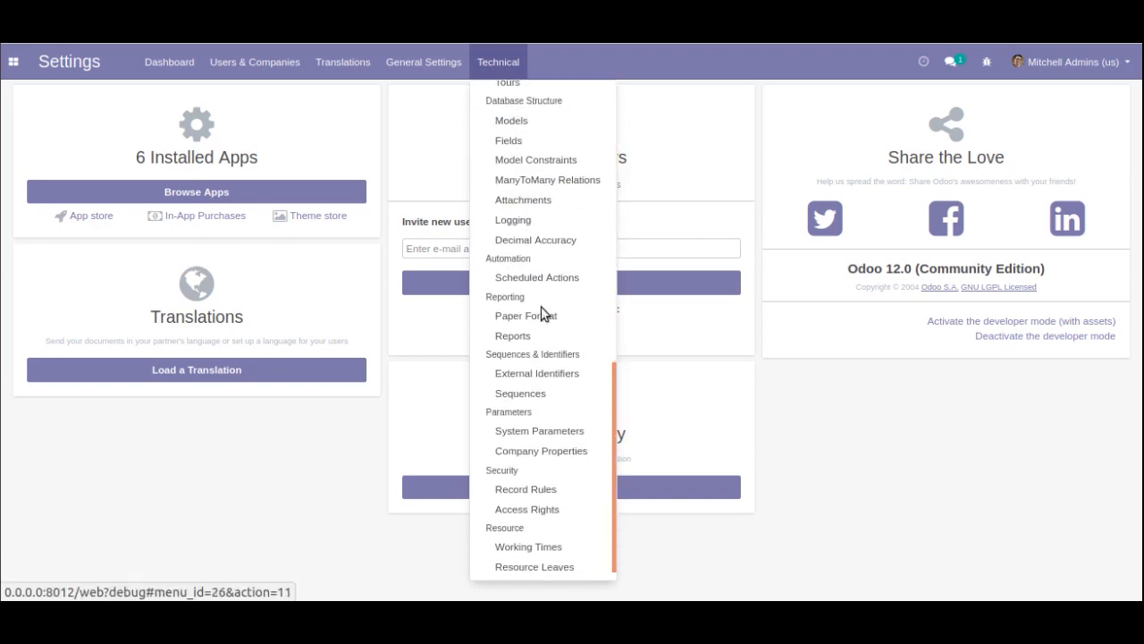
{"action": "left_click", "coordinate": [515, 395]}
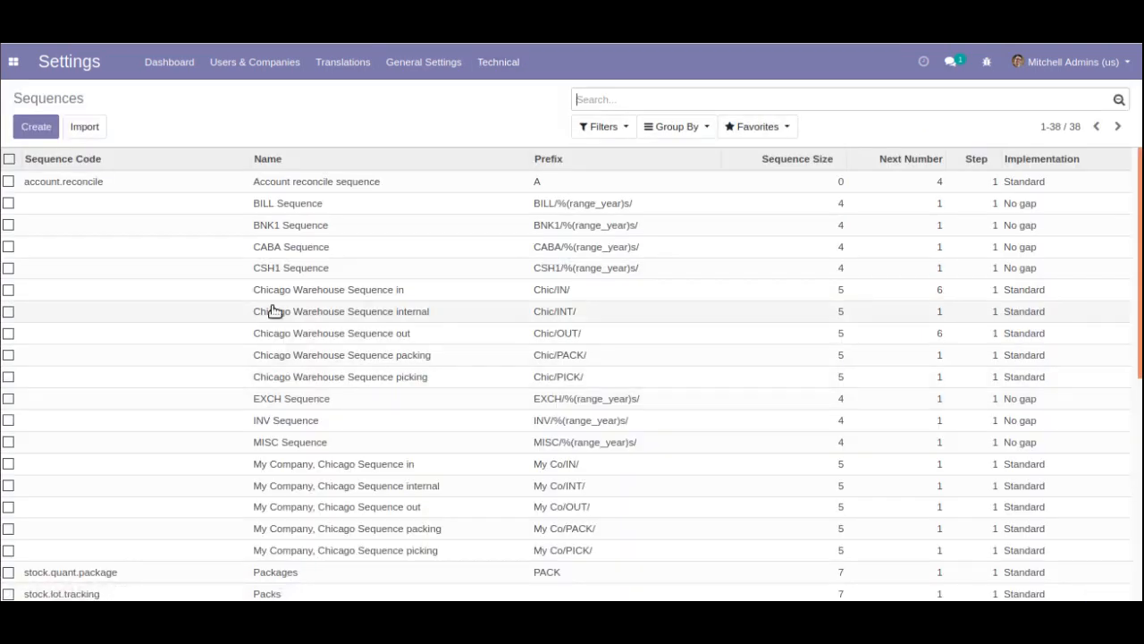
Look over the existing sequences and start a new sequence record named "Partner Sequence"
{"action": "left_click_drag", "start_coordinate": [1141, 247], "coordinate": [1142, 482]}
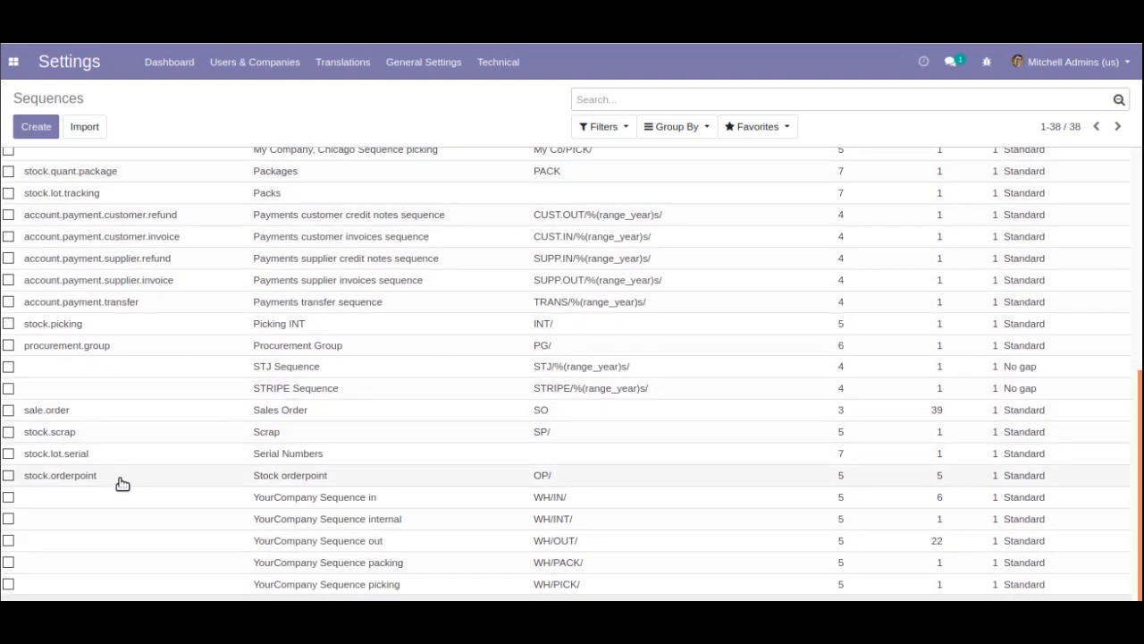
{"action": "scroll", "coordinate": [202, 408], "scroll_direction": "up", "scroll_amount": 2}
{"action": "scroll", "coordinate": [219, 354], "scroll_direction": "up", "scroll_amount": 3}
{"action": "left_click_drag", "start_coordinate": [1141, 260], "coordinate": [1142, 204]}
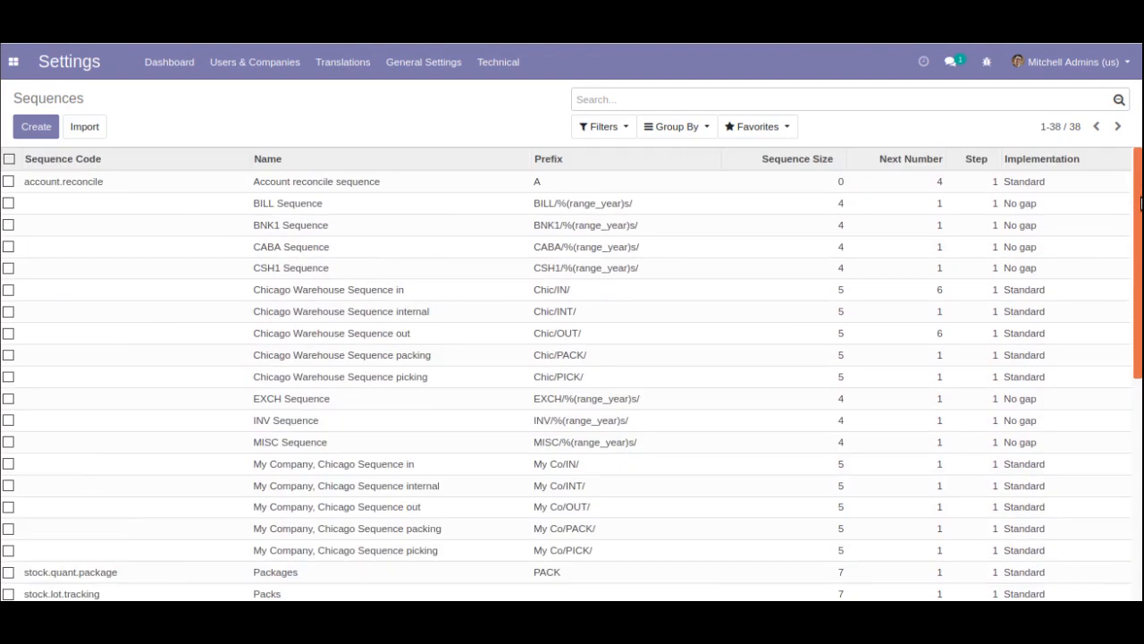
{"action": "left_click", "coordinate": [39, 132]}
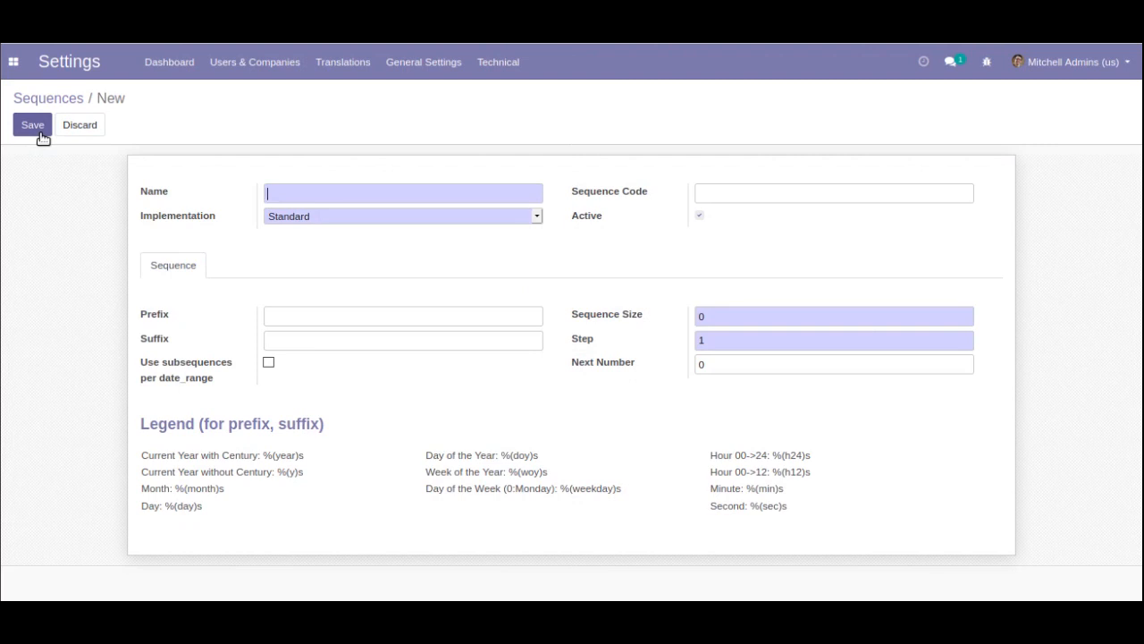
{"action": "type", "text": "Partner Sequence"}
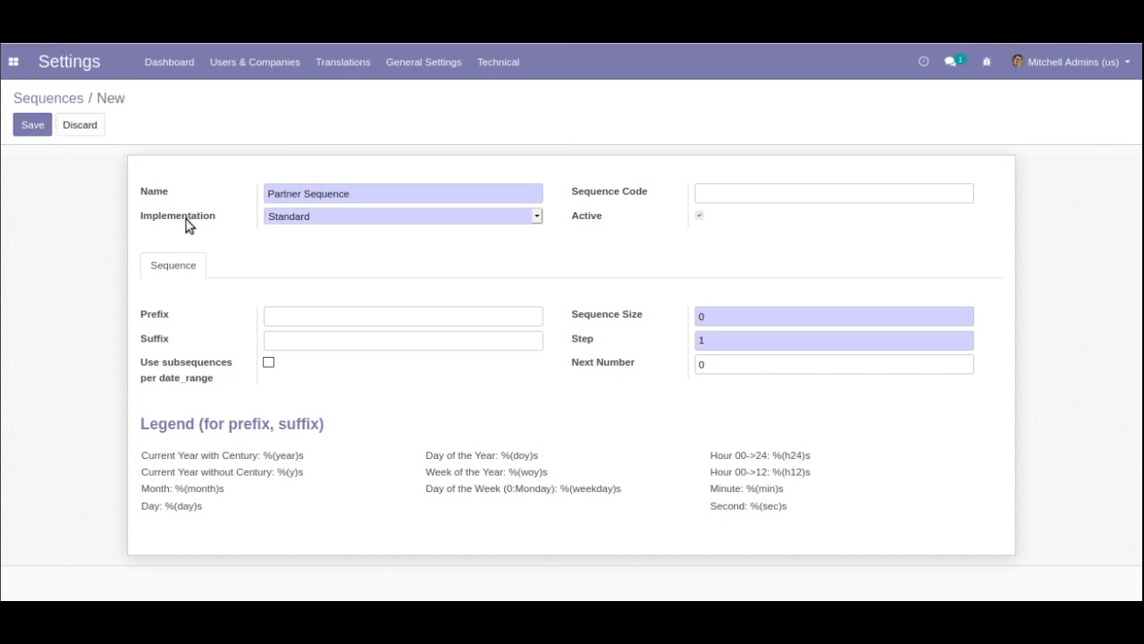
Keep the new sequence's implementation as Standard and set its sequence code to partner.sequence
{"action": "mouse_move", "coordinate": [186, 225]}
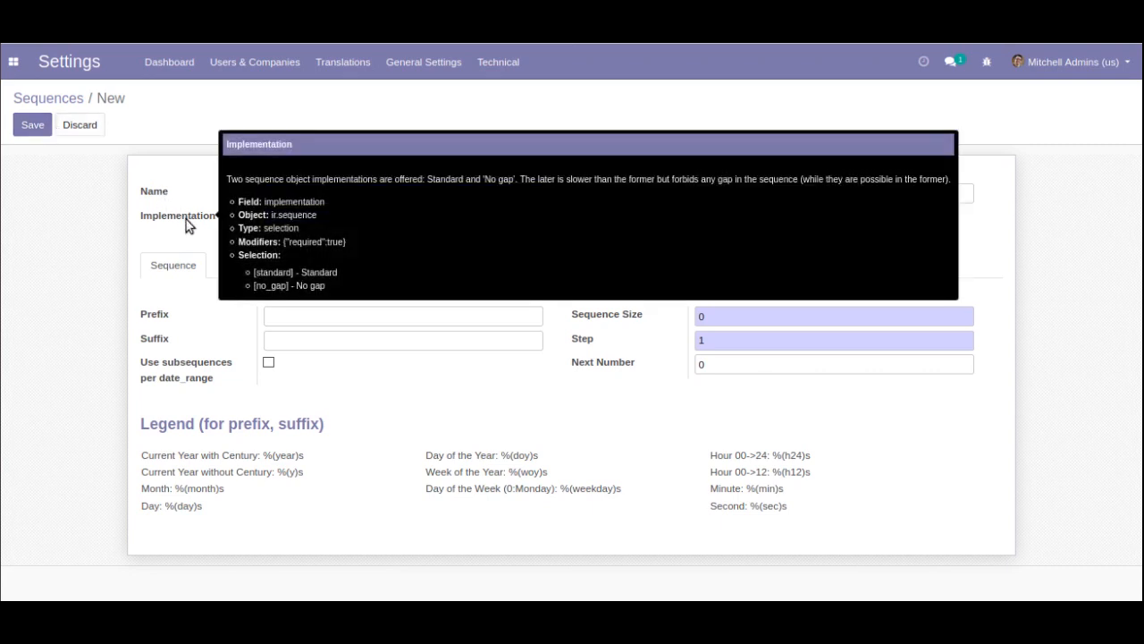
{"action": "left_click", "coordinate": [292, 218]}
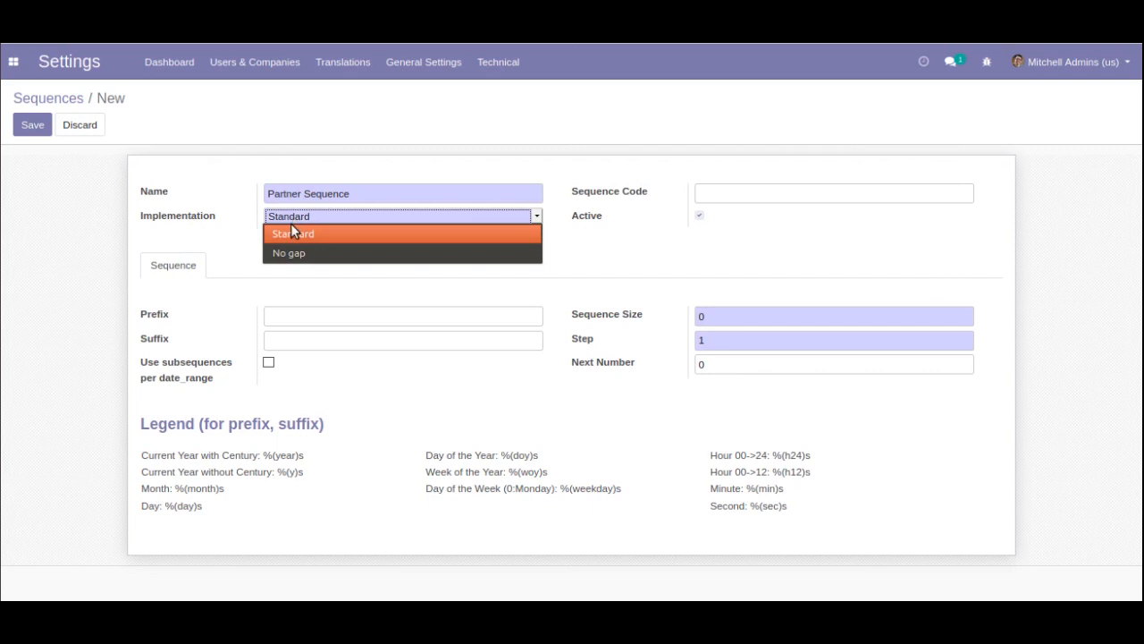
{"action": "left_click", "coordinate": [280, 234]}
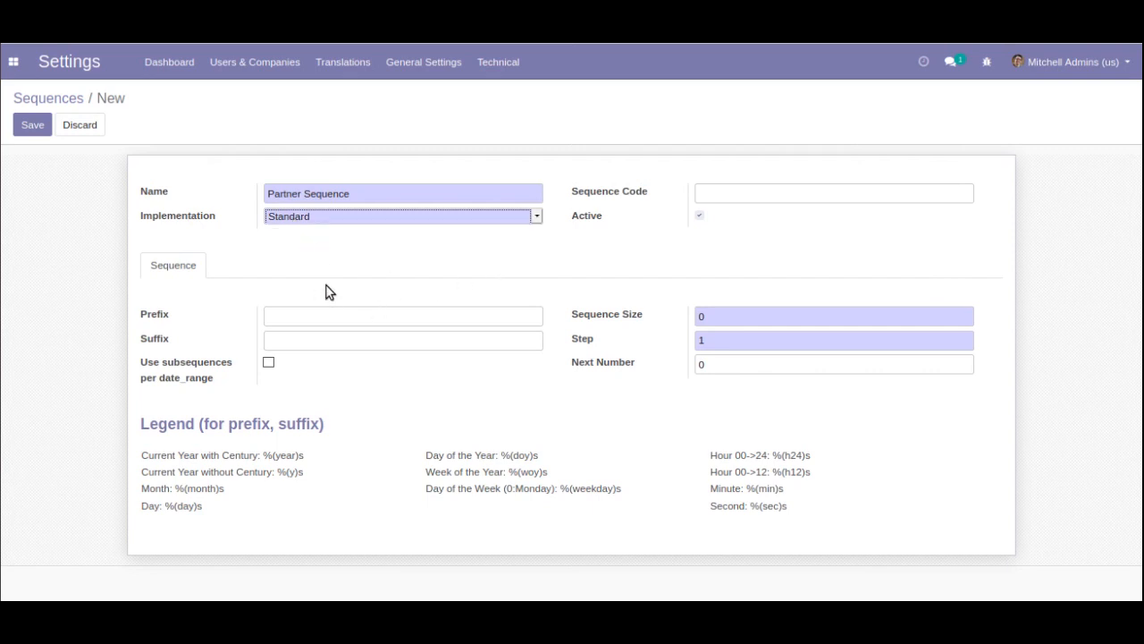
{"action": "left_click", "coordinate": [707, 197]}
{"action": "type", "text": "partner.sequence"}
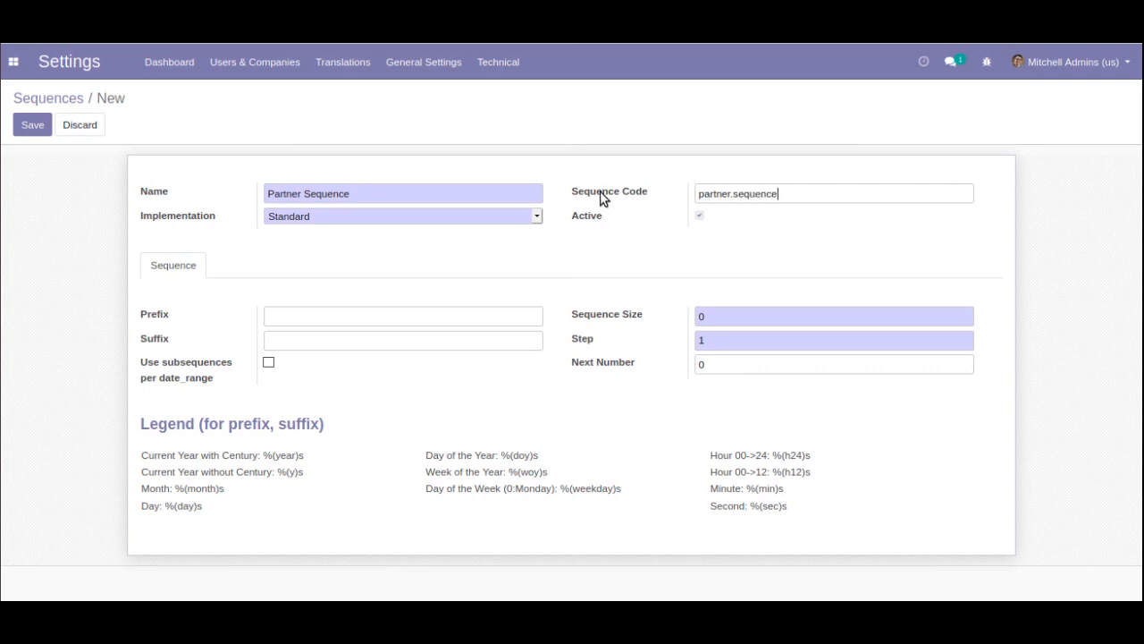
{"action": "mouse_move", "coordinate": [600, 192]}
Set the sequence's prefix to CUST
{"action": "left_click", "coordinate": [347, 317]}
{"action": "type", "text": "CU"}
{"action": "key", "text": "BackSpace"}
{"action": "key", "text": "BackSpace"}
{"action": "type", "text": "PART"}
{"action": "key", "text": "BackSpace"}
{"action": "key", "text": "BackSpace"}
{"action": "key", "text": "BackSpace"}
{"action": "key", "text": "BackSpace"}
{"action": "type", "text": "CUST"}
Set the sequence size to 4 and save the Partner Sequence record
{"action": "double_click", "coordinate": [704, 315]}
{"action": "type", "text": "4"}
{"action": "triple_click", "coordinate": [786, 198]}
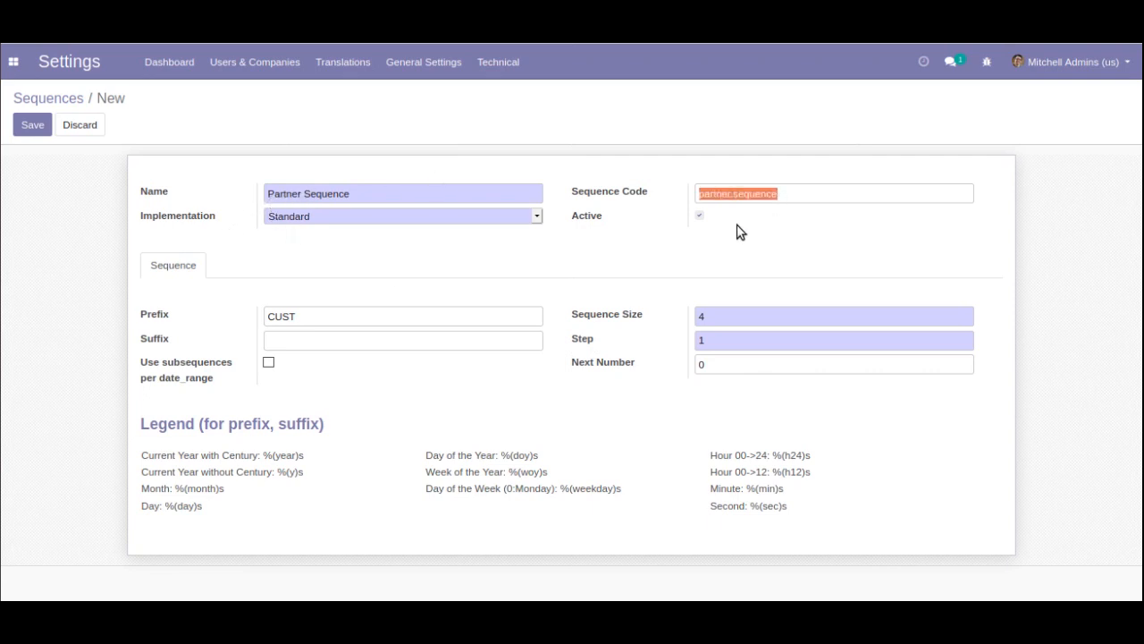
{"action": "double_click", "coordinate": [289, 318]}
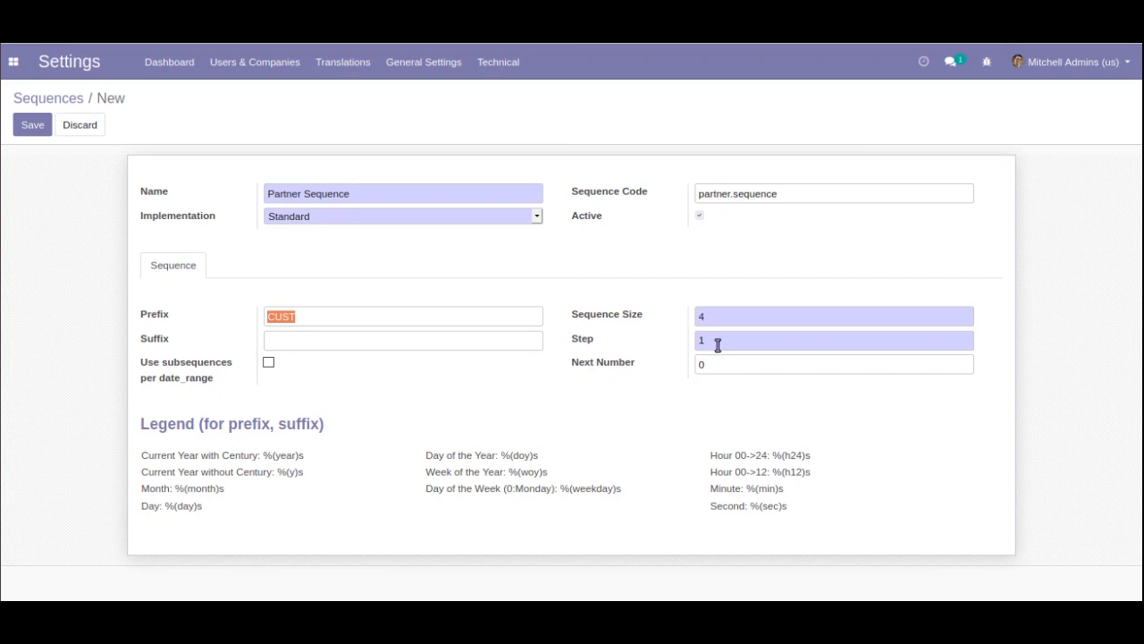
{"action": "left_click", "coordinate": [36, 123]}
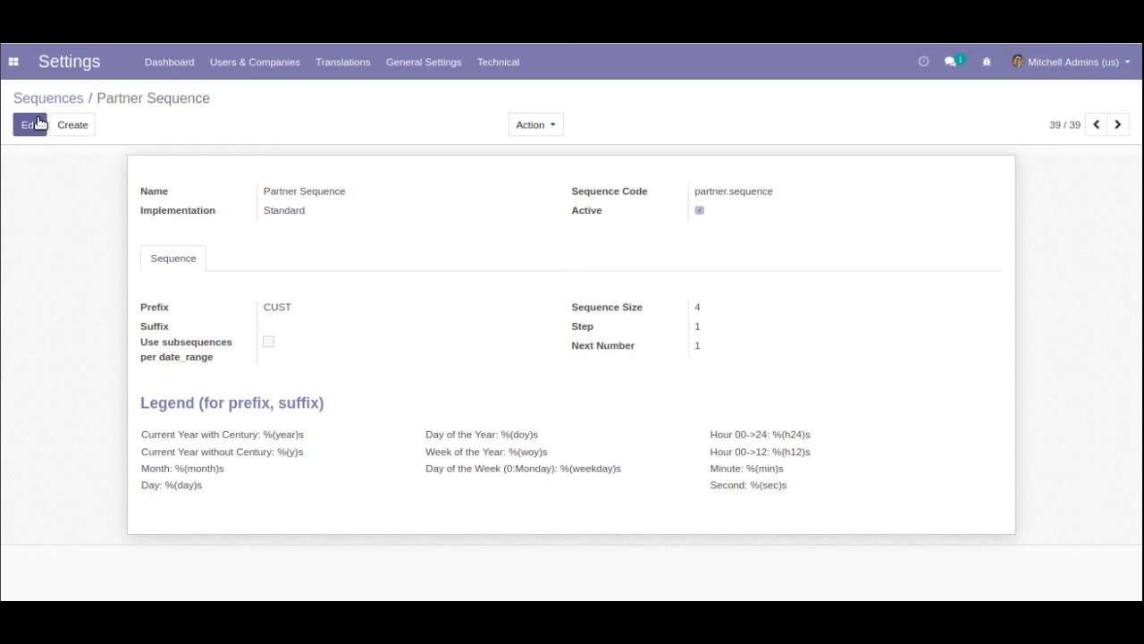
Search all modules in Apps for base_auto and install the Automated Action Rules module
{"action": "left_click", "coordinate": [482, 71]}
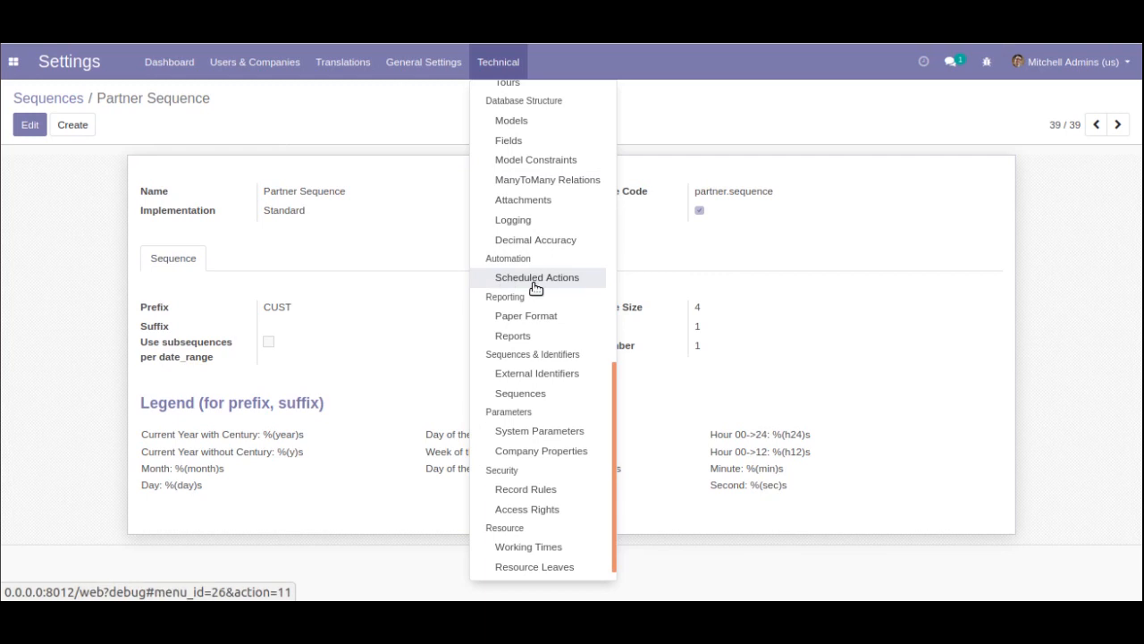
{"action": "left_click", "coordinate": [13, 62]}
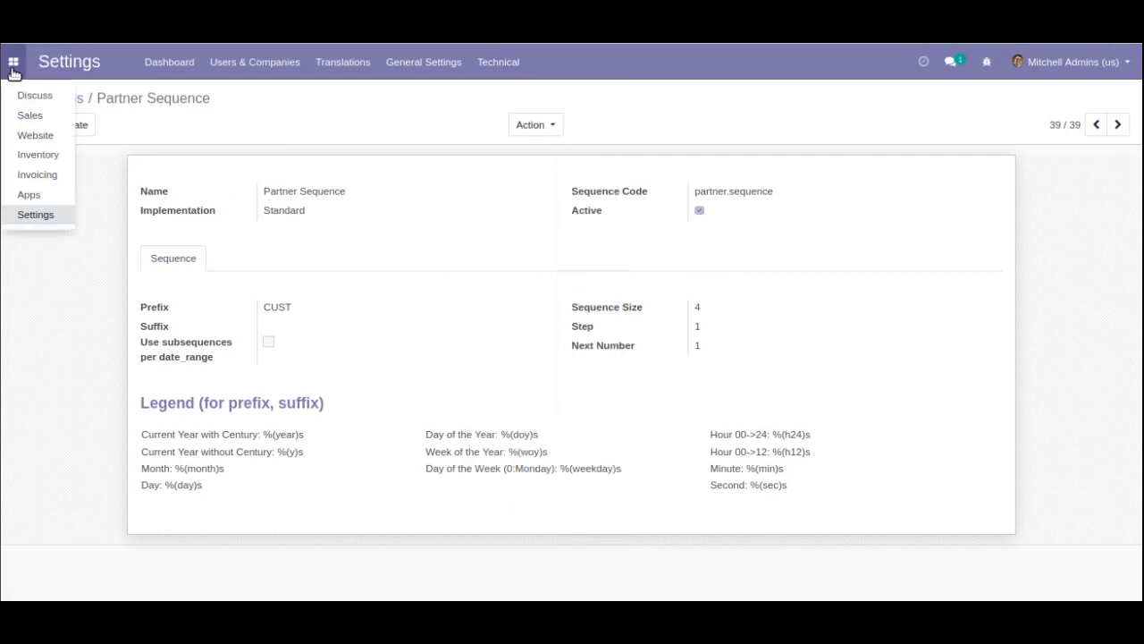
{"action": "left_click", "coordinate": [59, 207]}
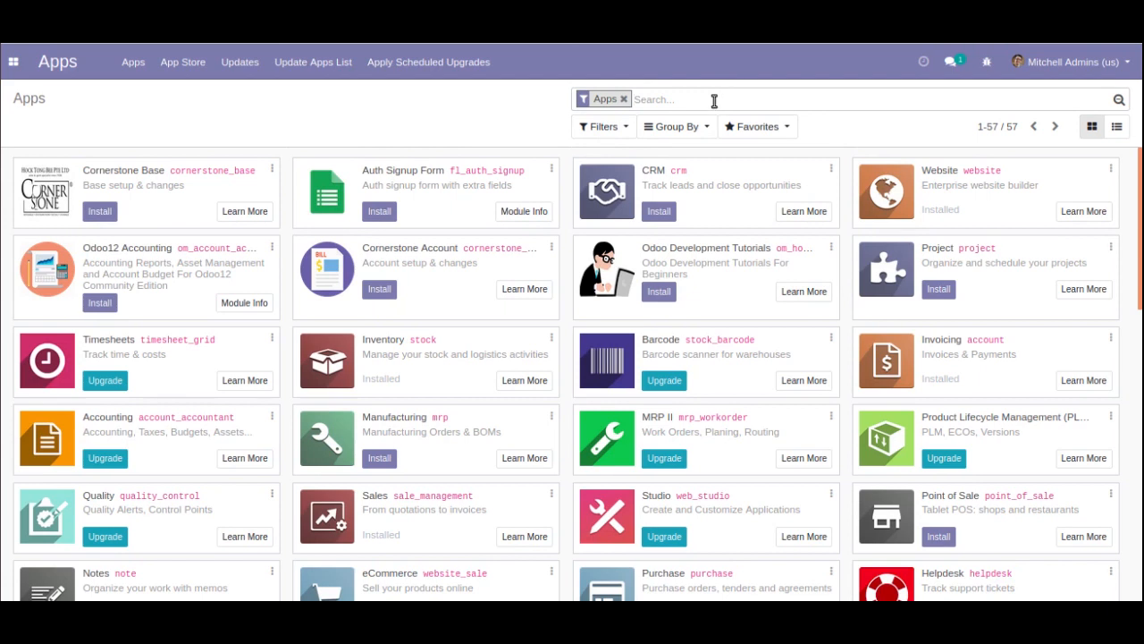
{"action": "key", "text": "BackSpace"}
{"action": "type", "text": "base_auto"}
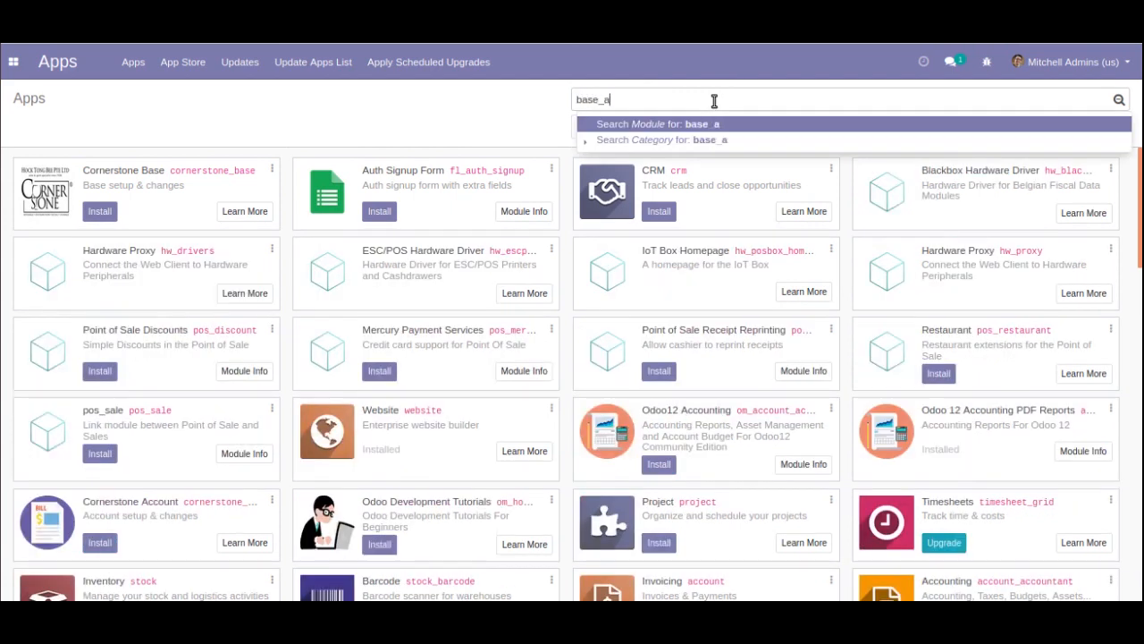
{"action": "key", "text": "Return"}
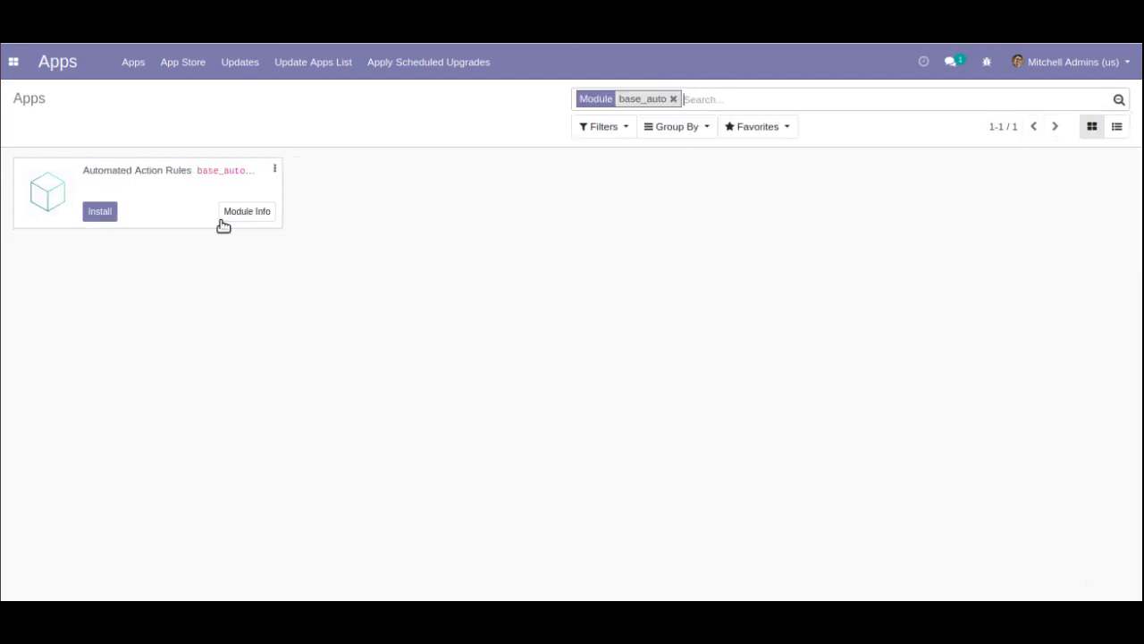
{"action": "left_click", "coordinate": [112, 209]}
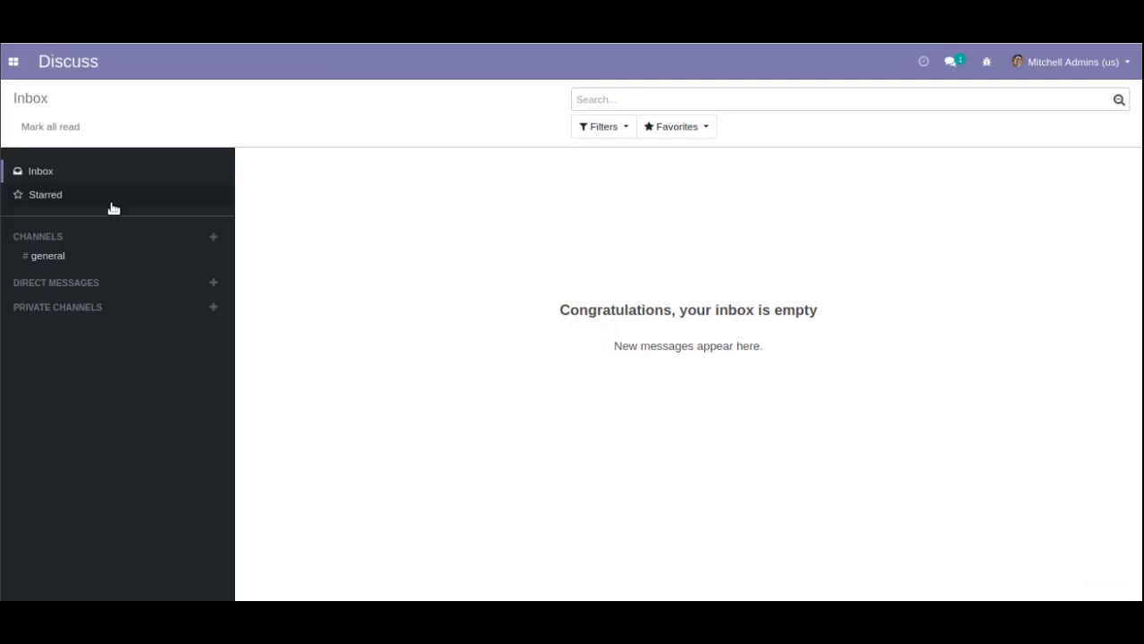
Open the list of automated actions from the technical settings in the Settings app
{"action": "left_click", "coordinate": [14, 61]}
{"action": "left_click", "coordinate": [52, 218]}
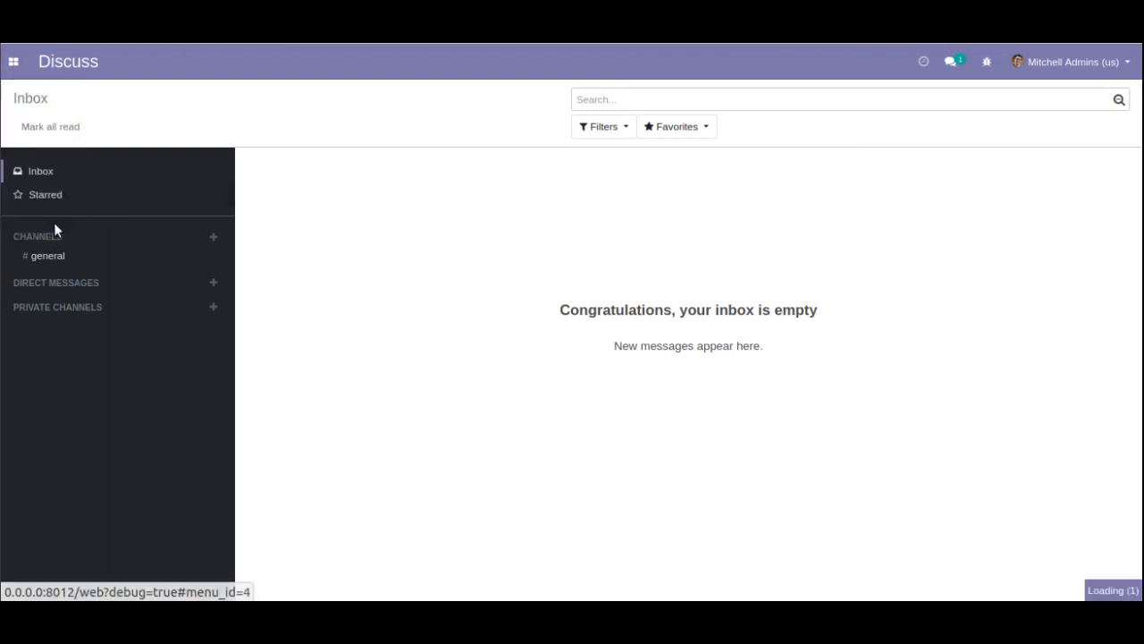
{"action": "left_click", "coordinate": [498, 64]}
{"action": "scroll", "coordinate": [554, 224], "scroll_direction": "down", "scroll_amount": 5}
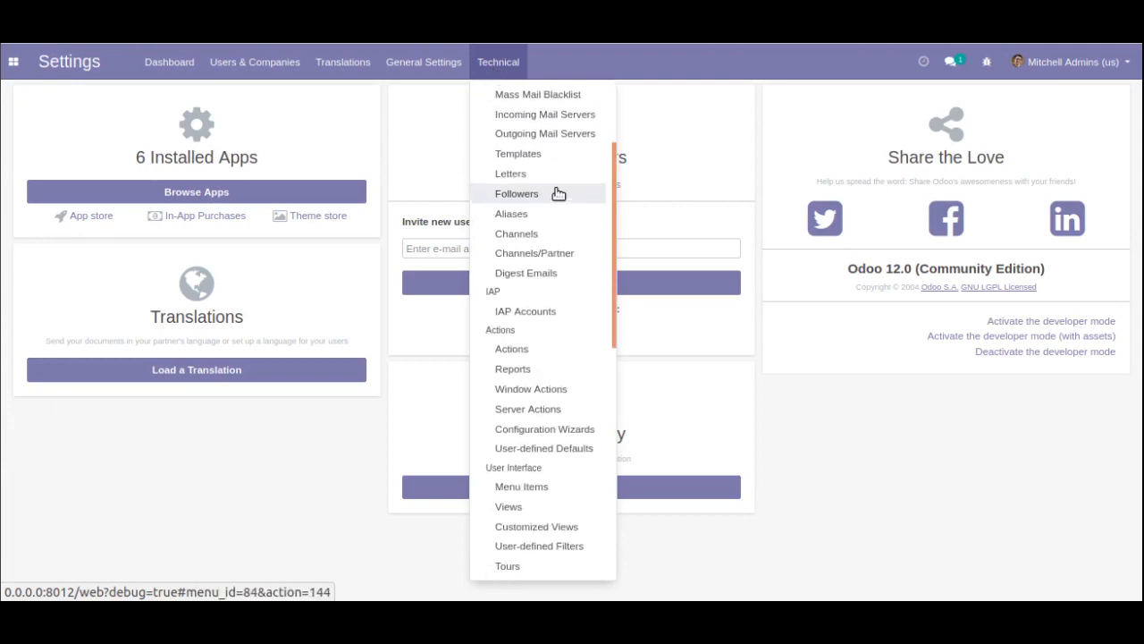
{"action": "scroll", "coordinate": [529, 376], "scroll_direction": "down", "scroll_amount": 3}
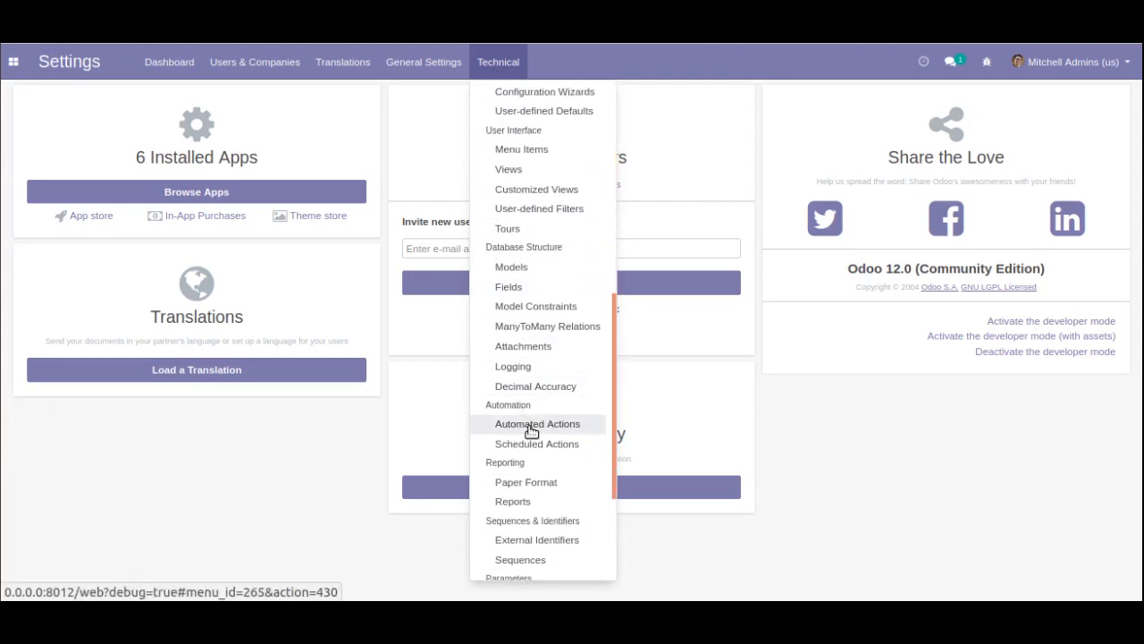
{"action": "left_click", "coordinate": [531, 426]}
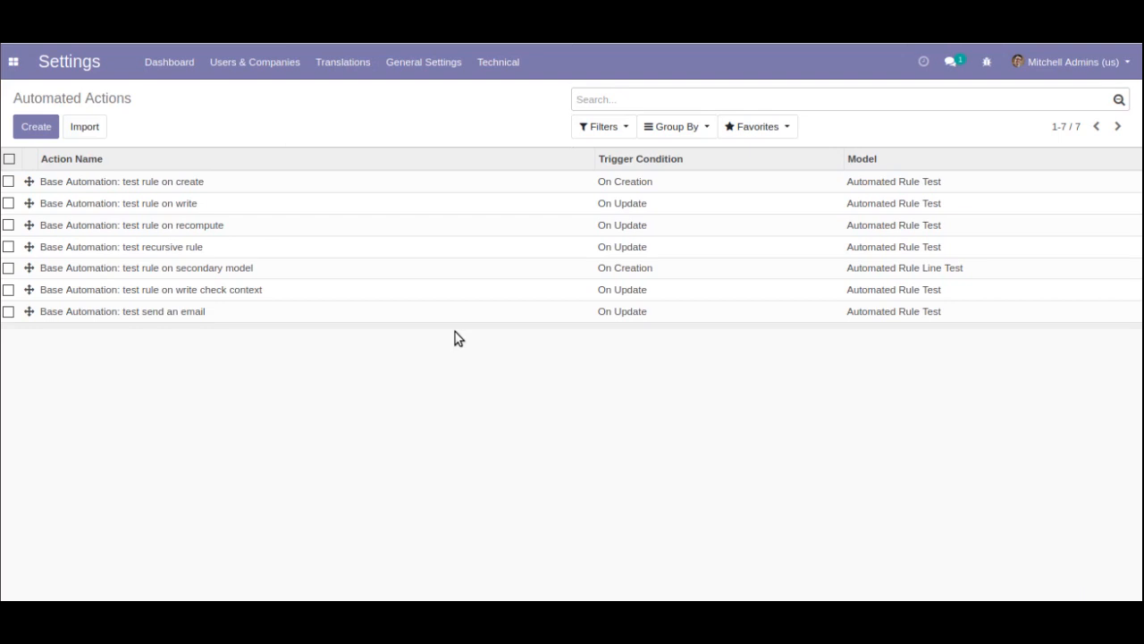
Start a new automated action named "Partner Sequence" and look at the available models
{"action": "left_click", "coordinate": [44, 134]}
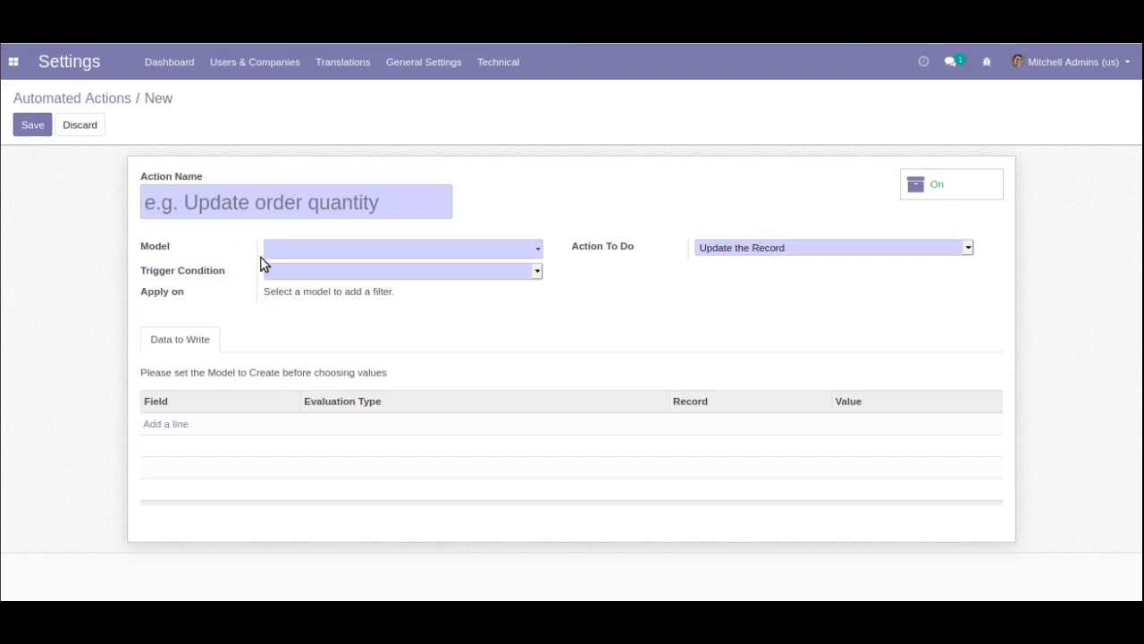
{"action": "left_click", "coordinate": [238, 207]}
{"action": "type", "text": "Pa"}
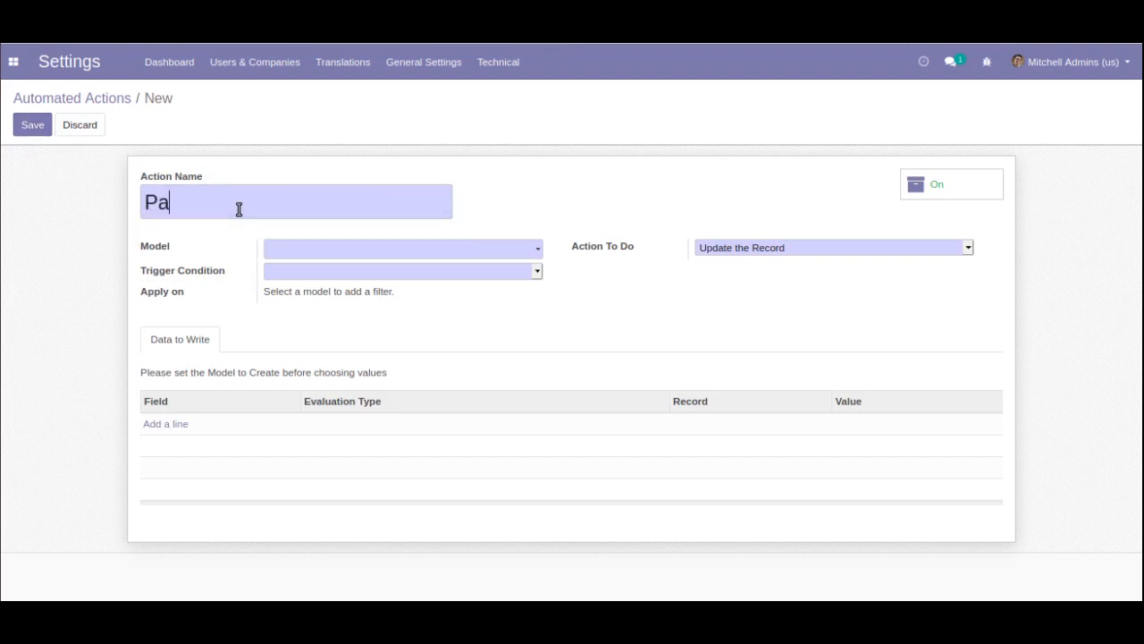
{"action": "type", "text": "rtner Sequence"}
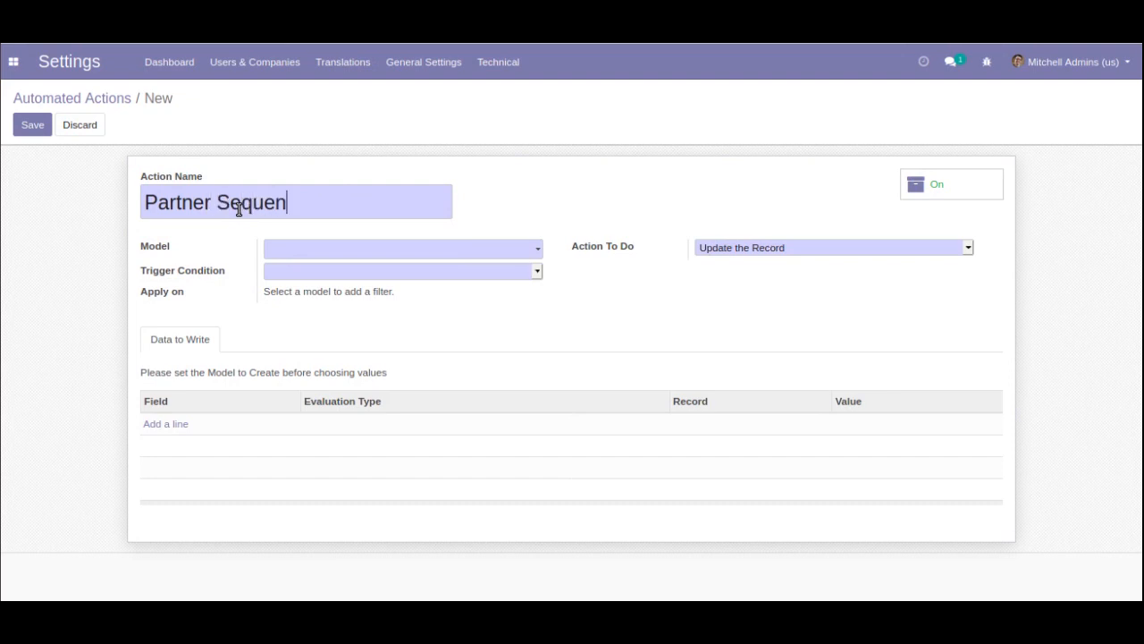
{"action": "left_click", "coordinate": [400, 250]}
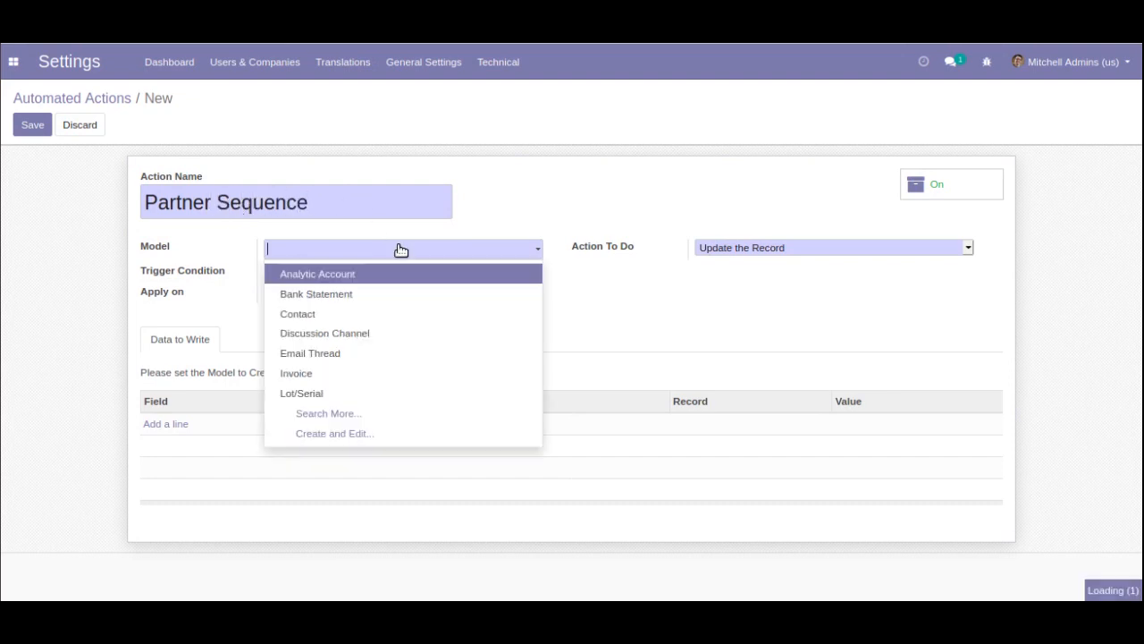
{"action": "left_click", "coordinate": [496, 218]}
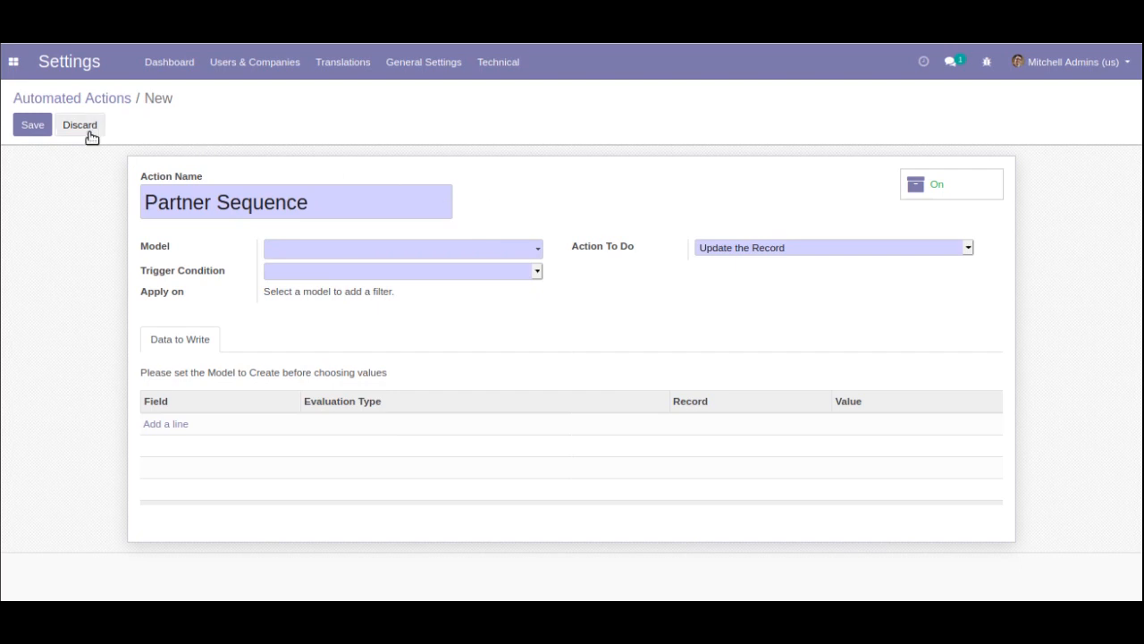
Set the automated action's model to Contact and its trigger condition to On Creation, and save the record
{"action": "left_click", "coordinate": [376, 250]}
{"action": "type", "text": "contac"}
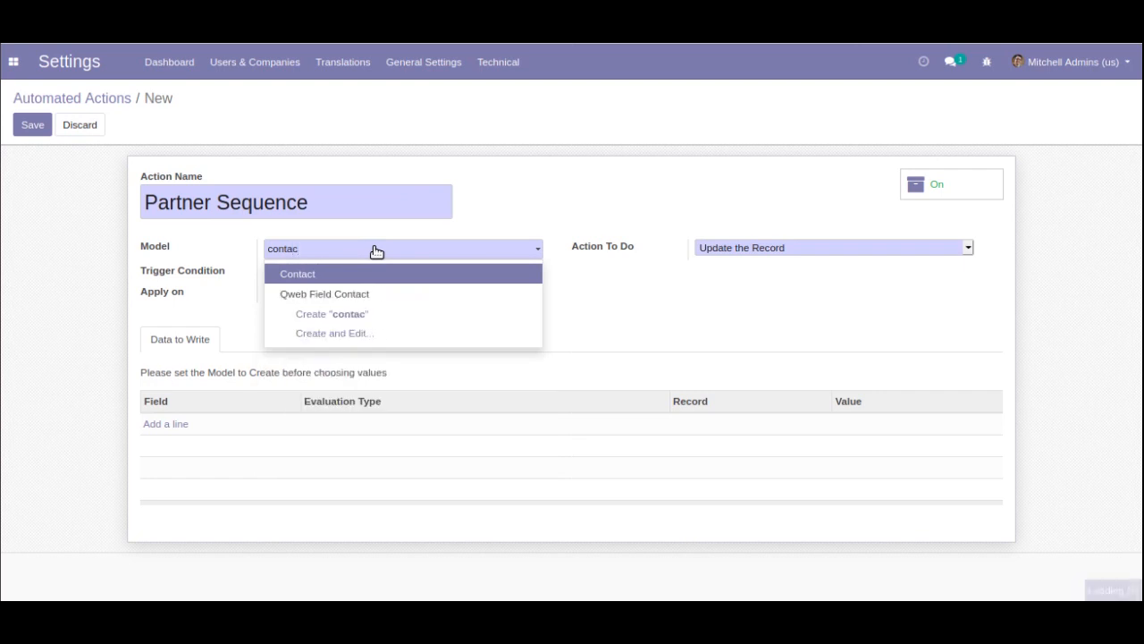
{"action": "left_click", "coordinate": [376, 279]}
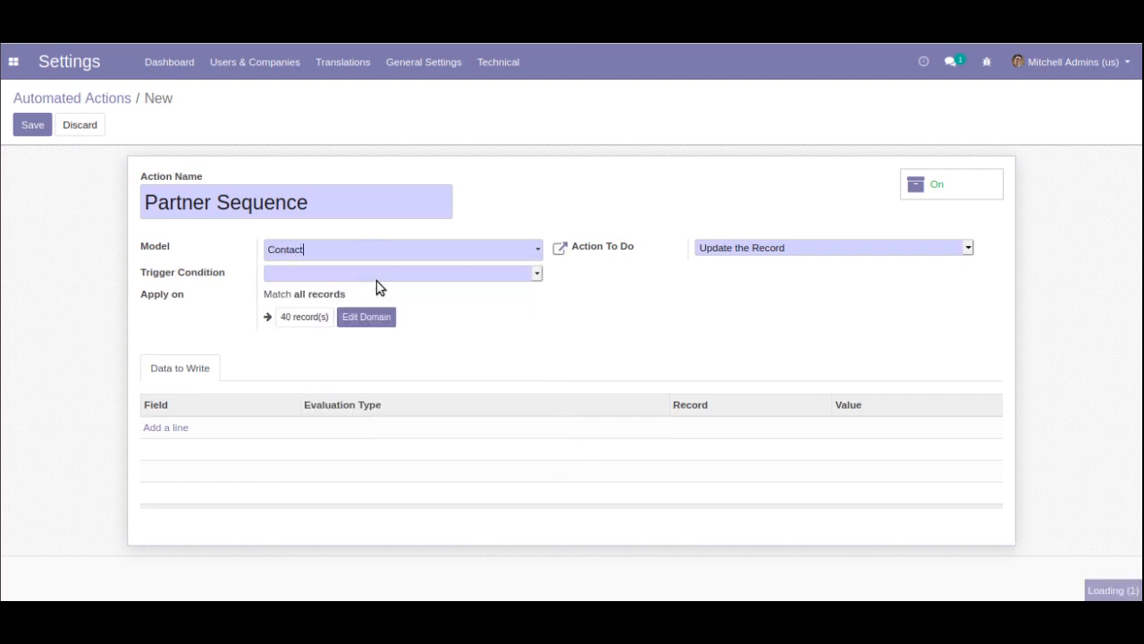
{"action": "left_click", "coordinate": [292, 279]}
{"action": "left_click", "coordinate": [299, 291]}
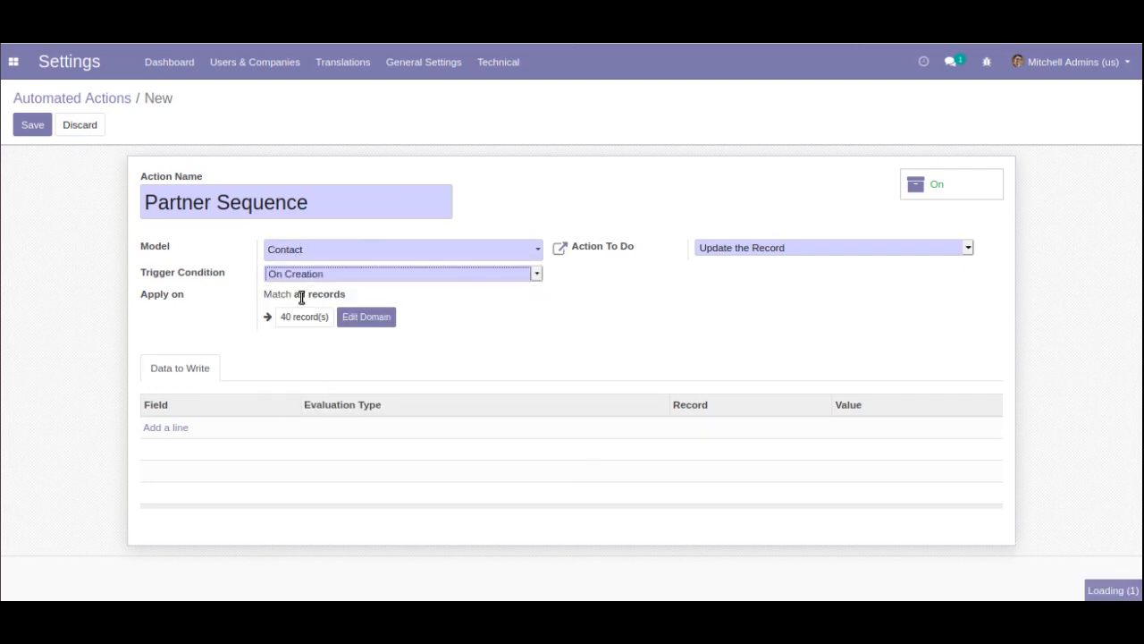
{"action": "left_click", "coordinate": [42, 130]}
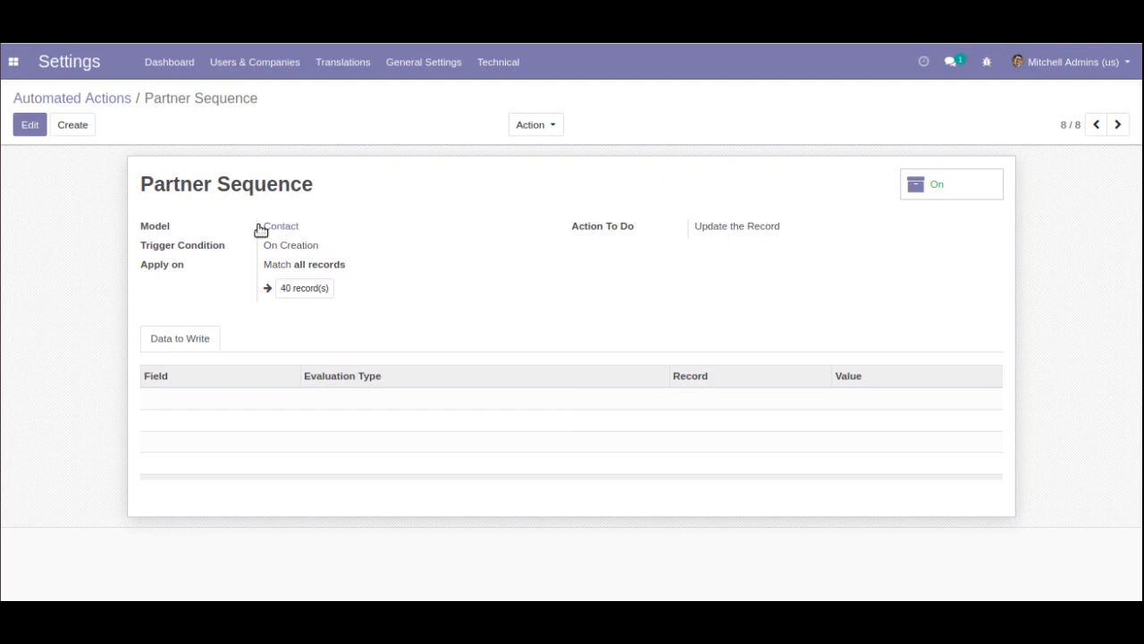
Open the customer list in the Sales app and copy the model's technical name, res.partner, from the page address
{"action": "left_click", "coordinate": [15, 65]}
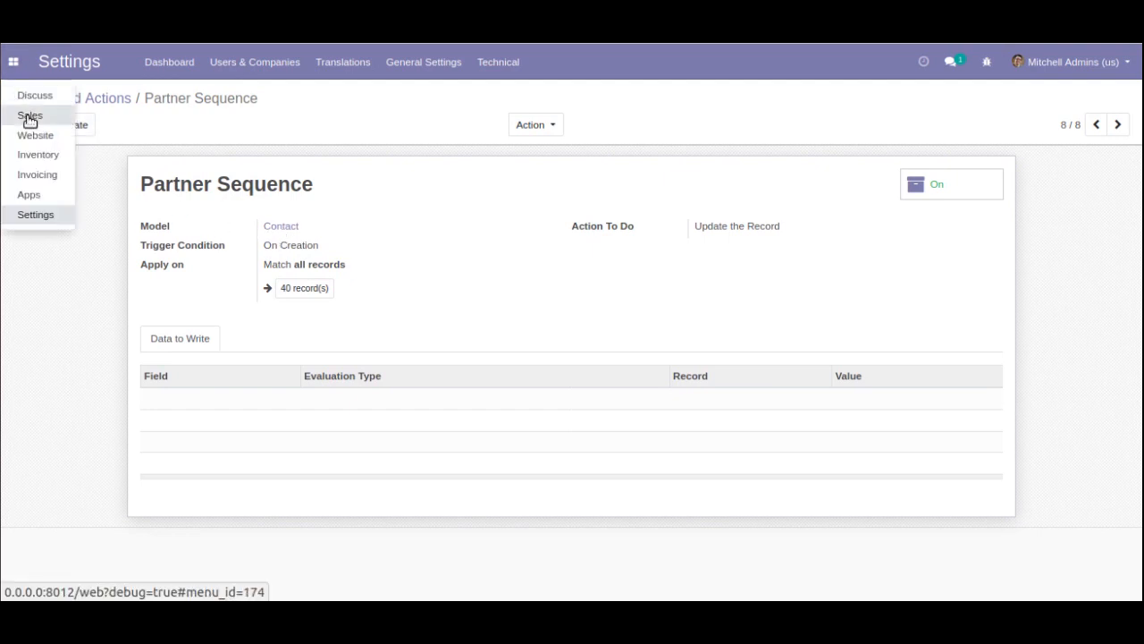
{"action": "left_click", "coordinate": [27, 114]}
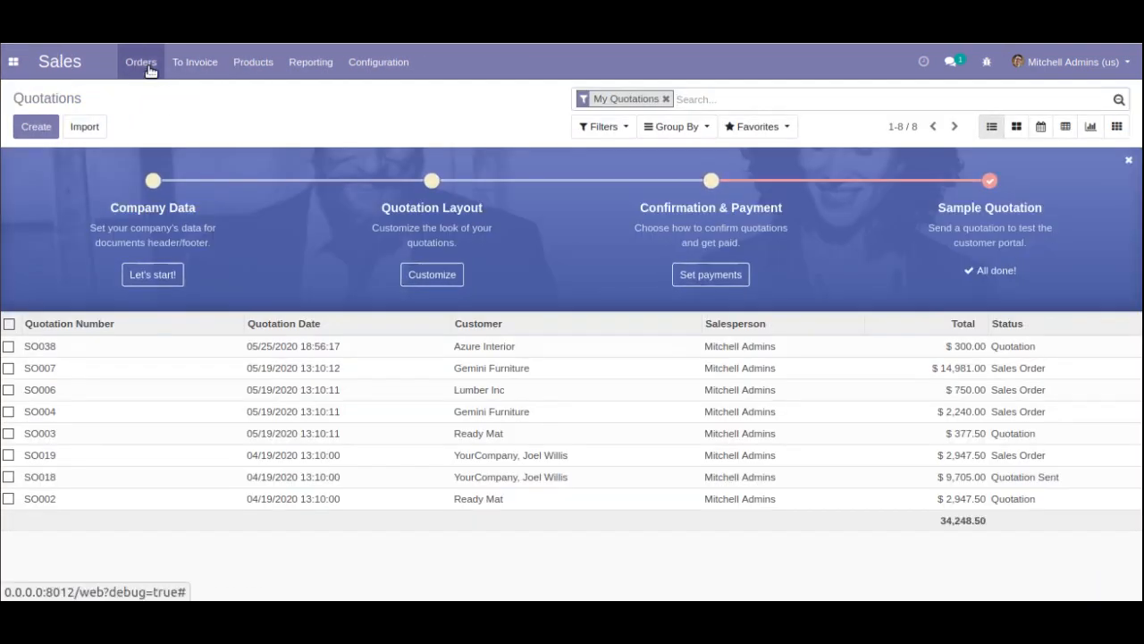
{"action": "left_click", "coordinate": [145, 64]}
{"action": "left_click", "coordinate": [156, 155]}
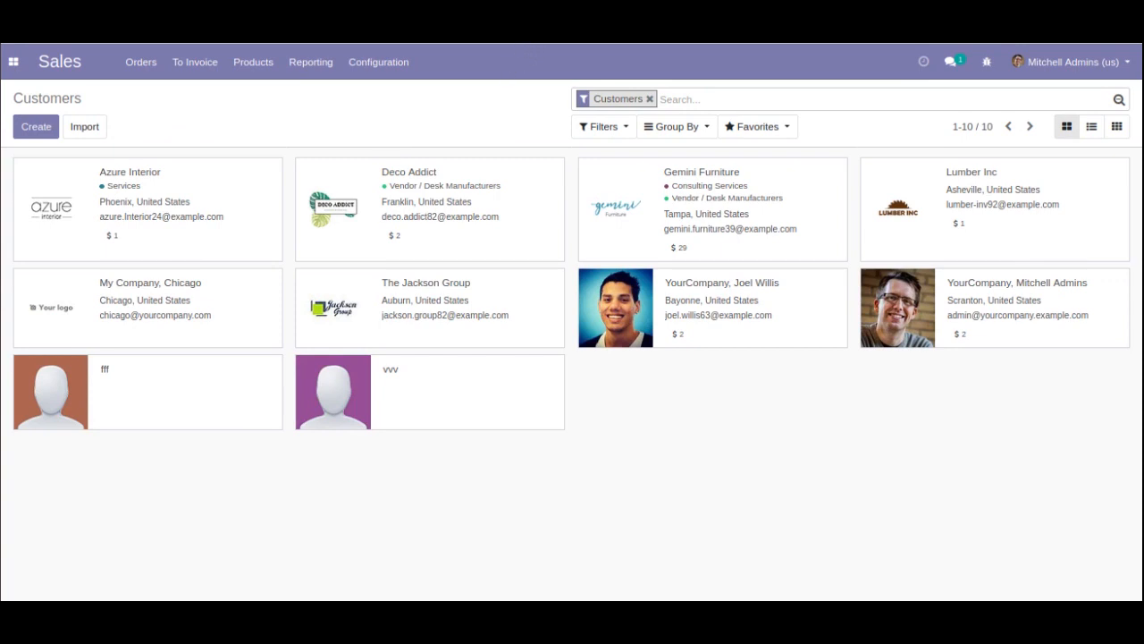
{"action": "right_click", "coordinate": [597, 43]}
{"action": "left_click", "coordinate": [637, 77]}
Reopen the Partner Sequence automated action from the technical settings in edit mode
{"action": "left_click", "coordinate": [64, 219]}
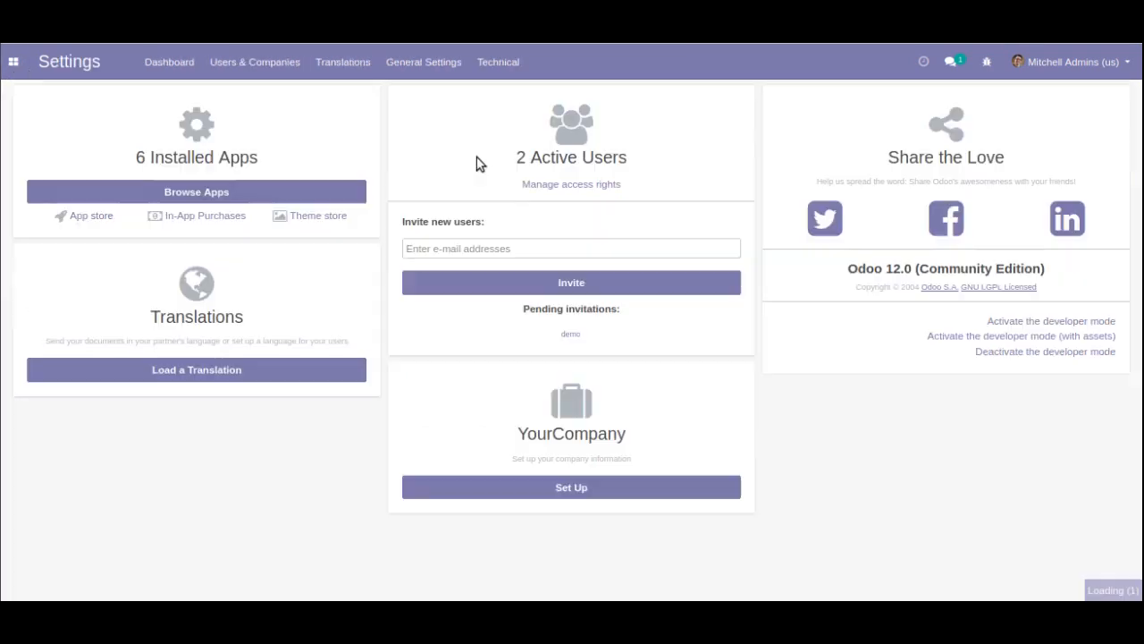
{"action": "left_click", "coordinate": [493, 70]}
{"action": "scroll", "coordinate": [561, 218], "scroll_direction": "down", "scroll_amount": 2}
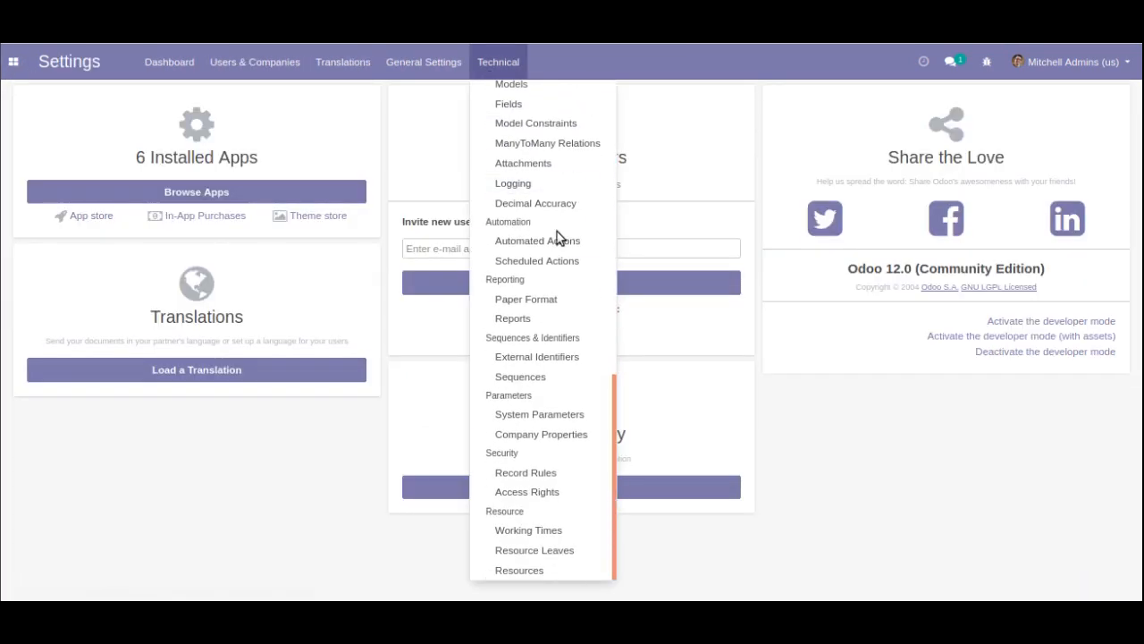
{"action": "left_click", "coordinate": [557, 239]}
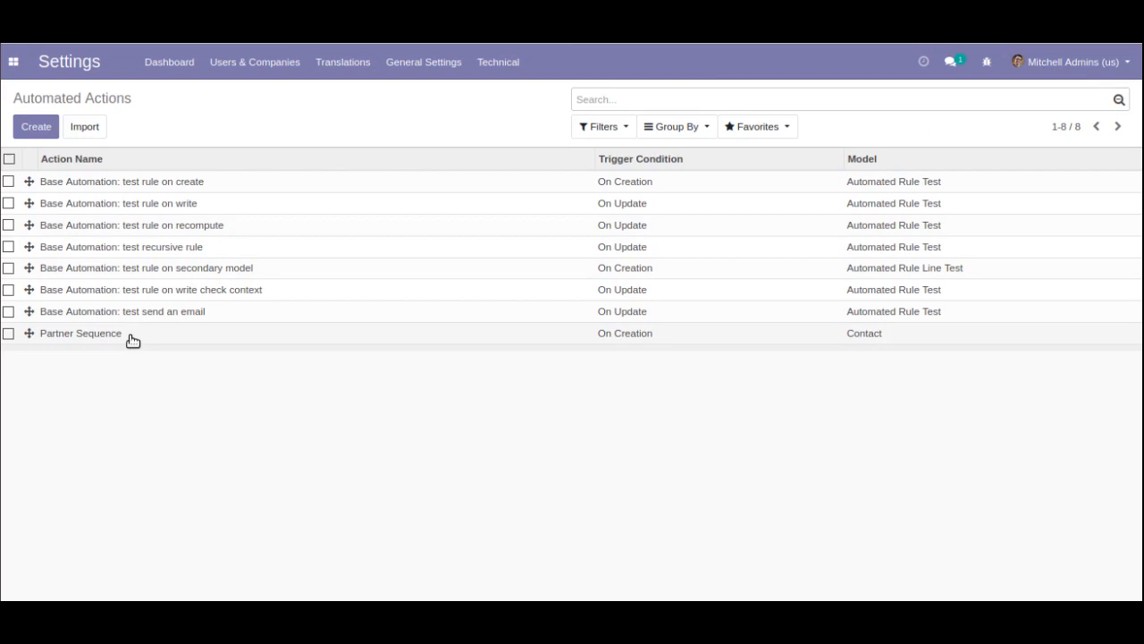
{"action": "left_click", "coordinate": [133, 339]}
{"action": "left_click", "coordinate": [31, 126]}
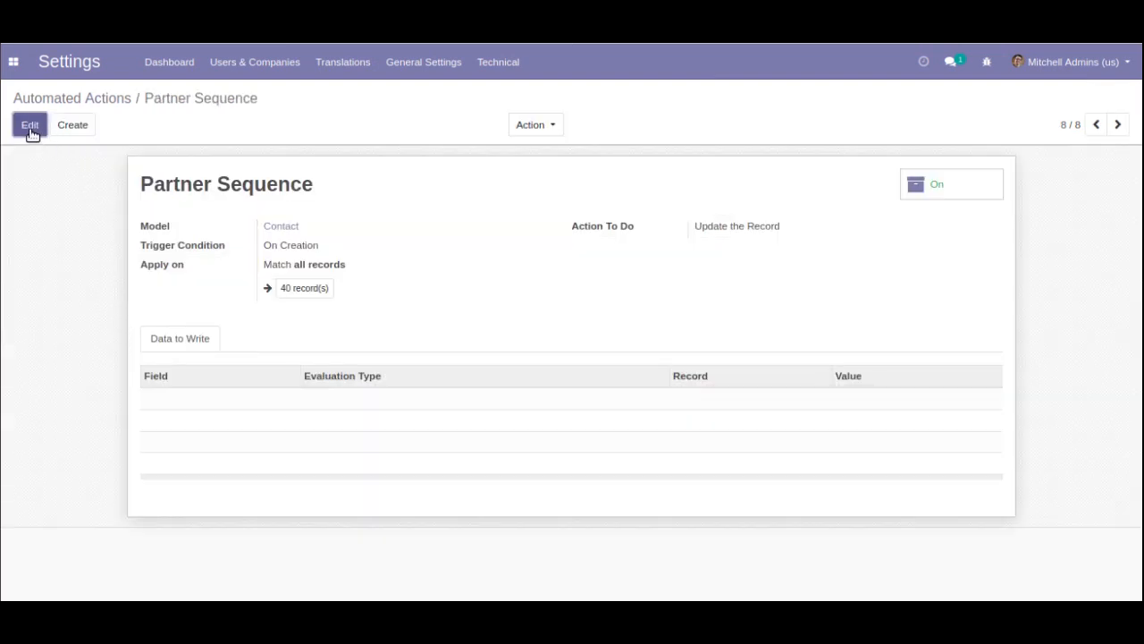
Look up the action's model by its technical name res.partner and choose Contact
{"action": "double_click", "coordinate": [368, 250]}
{"action": "key", "text": "BackSpace"}
{"action": "key", "text": "ctrl+v"}
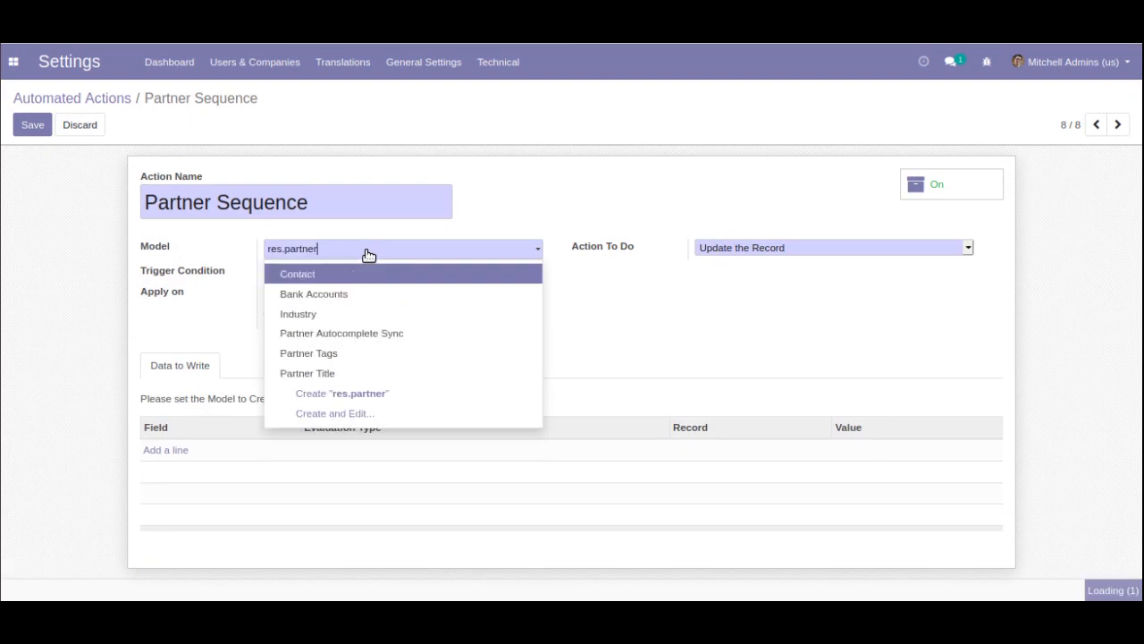
{"action": "left_click", "coordinate": [290, 278]}
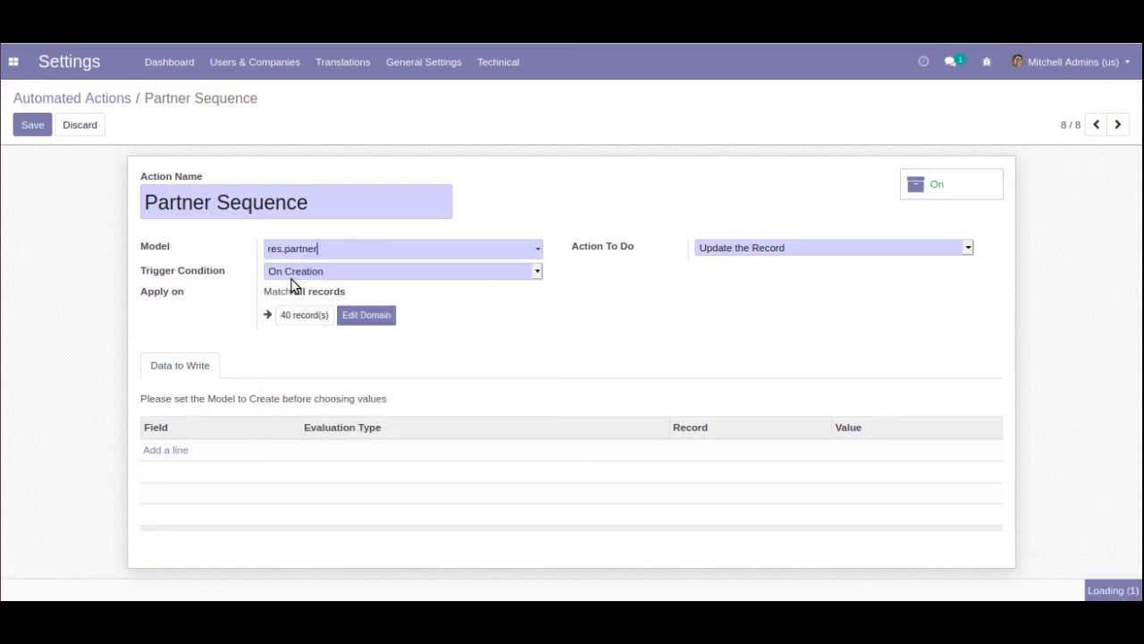
View the Contact model's details and set the automated action to Execute Python Code
{"action": "left_click", "coordinate": [559, 248]}
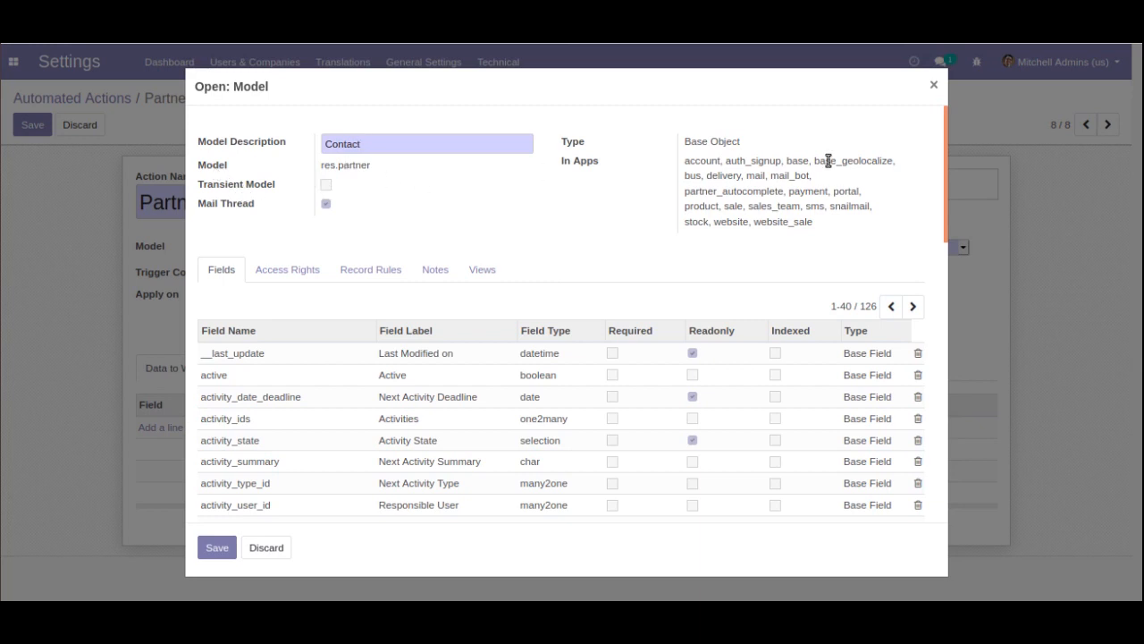
{"action": "left_click", "coordinate": [934, 87]}
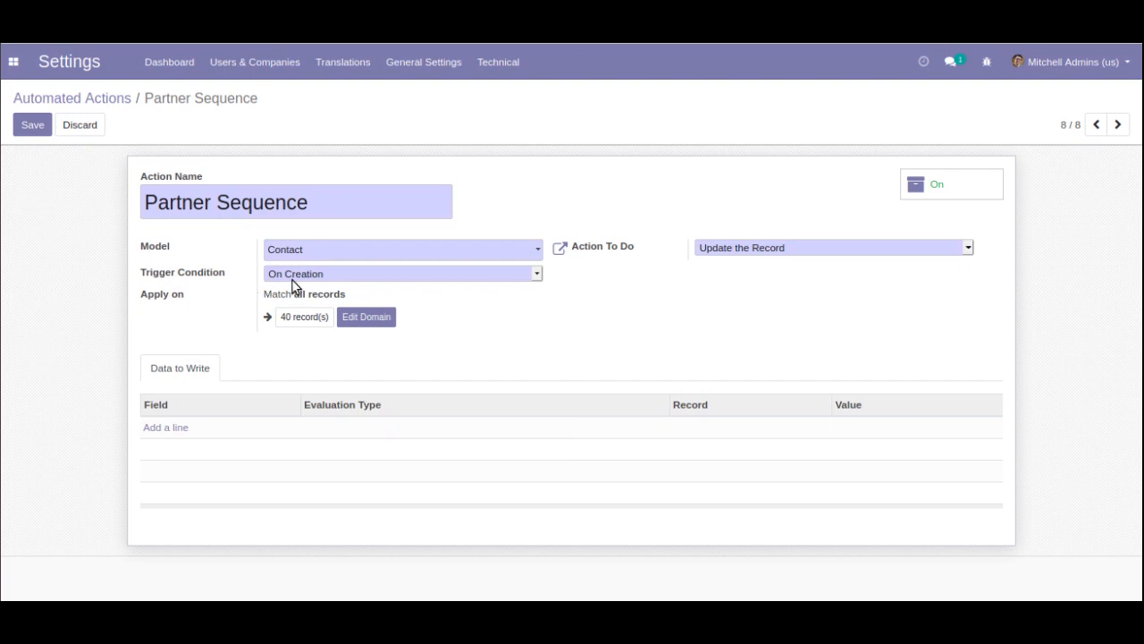
{"action": "left_click", "coordinate": [733, 248]}
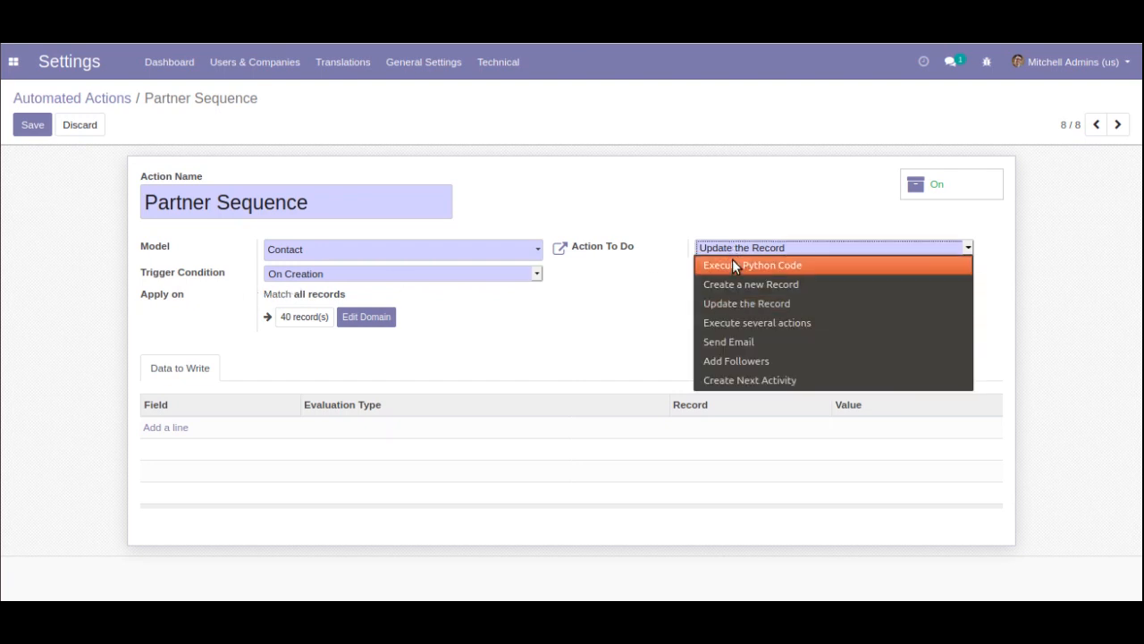
{"action": "left_click", "coordinate": [732, 265]}
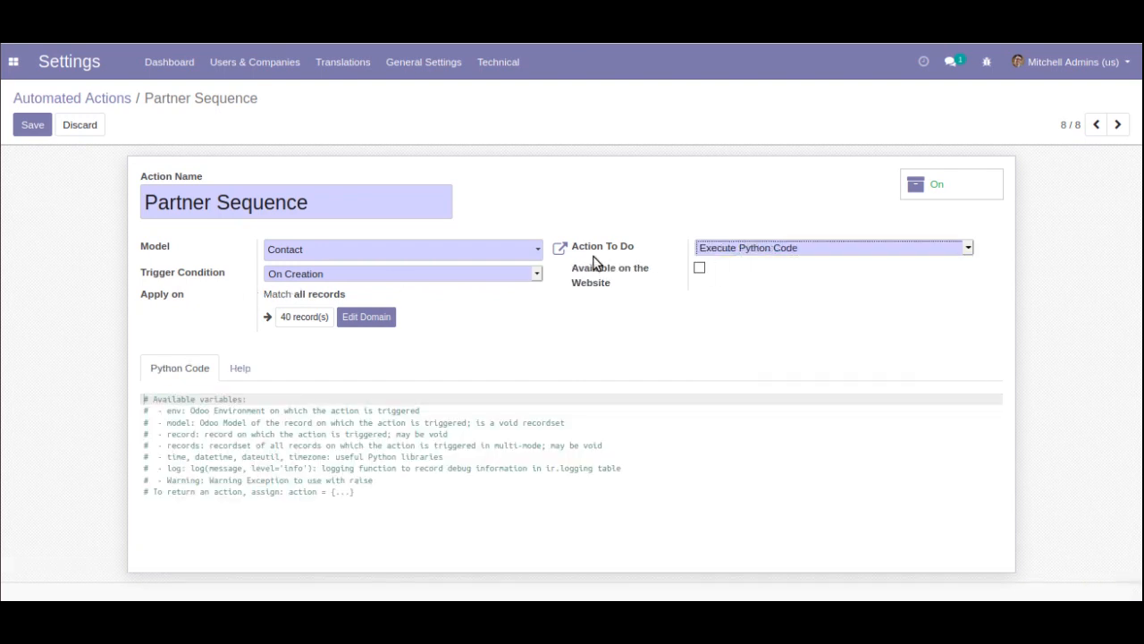
{"action": "left_click", "coordinate": [820, 249]}
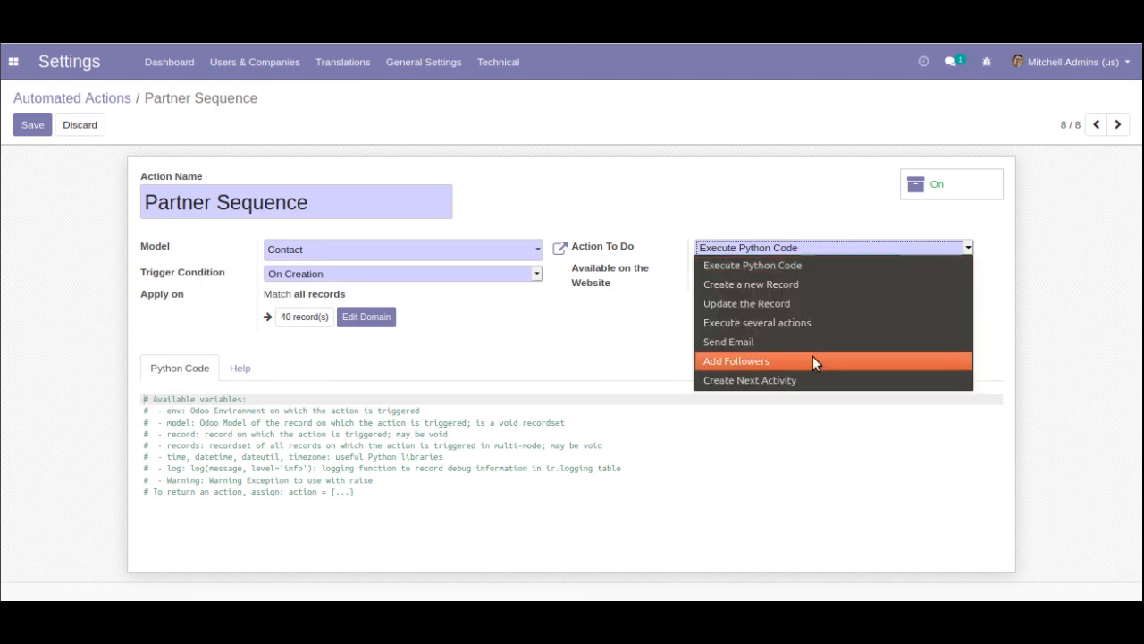
{"action": "left_click", "coordinate": [792, 273]}
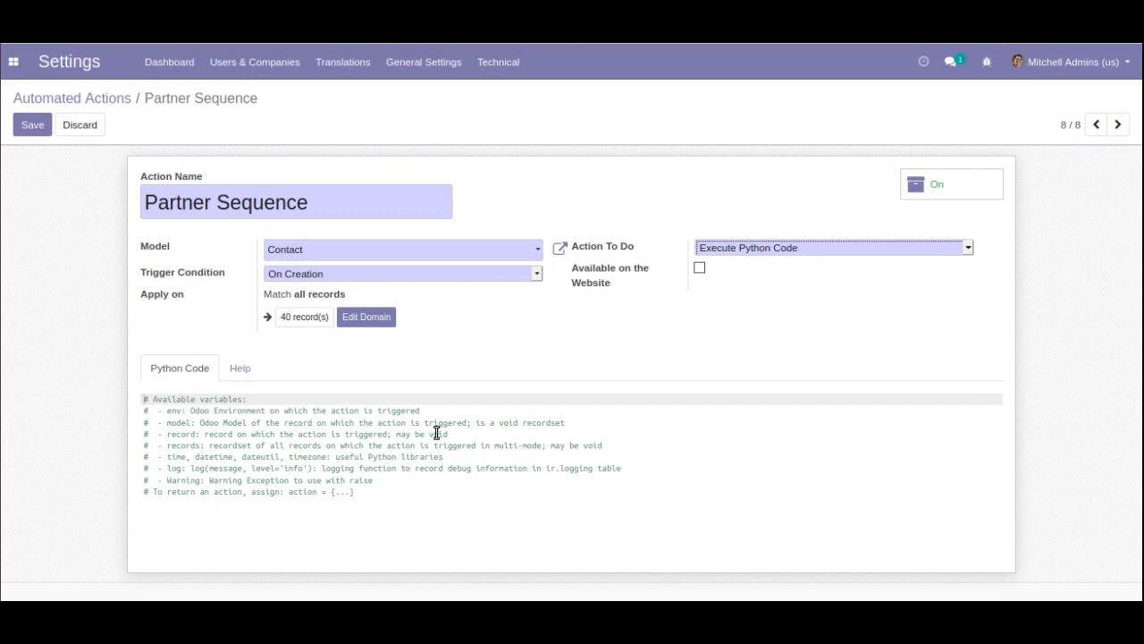
Replace the default Python comments with an "if not record.ref:" block containing seq = env['ir.sequence'].next_by_code('partner.sequence')
{"action": "left_click_drag", "start_coordinate": [373, 495], "coordinate": [339, 506]}
{"action": "left_click", "coordinate": [184, 419]}
{"action": "left_click", "coordinate": [147, 398]}
{"action": "left_click", "coordinate": [307, 501]}
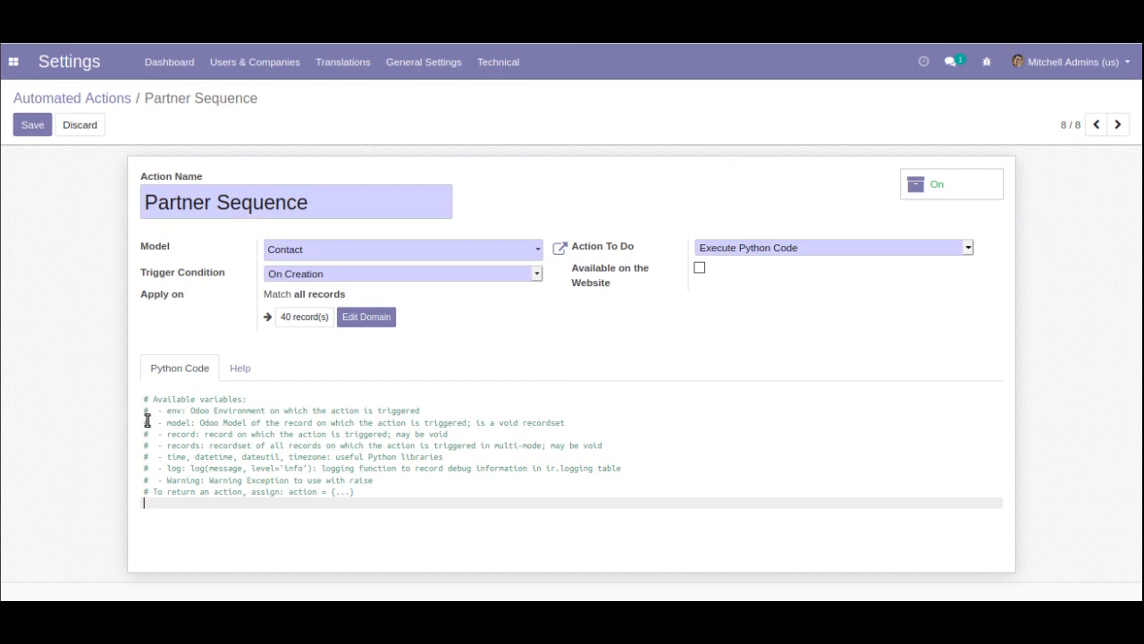
{"action": "mouse_move", "coordinate": [143, 398]}
{"action": "left_mouse_down"}
{"action": "mouse_move", "coordinate": [389, 488]}
{"action": "mouse_move", "coordinate": [169, 441]}
{"action": "mouse_move", "coordinate": [137, 409]}
{"action": "left_mouse_up"}
{"action": "left_click", "coordinate": [384, 489]}
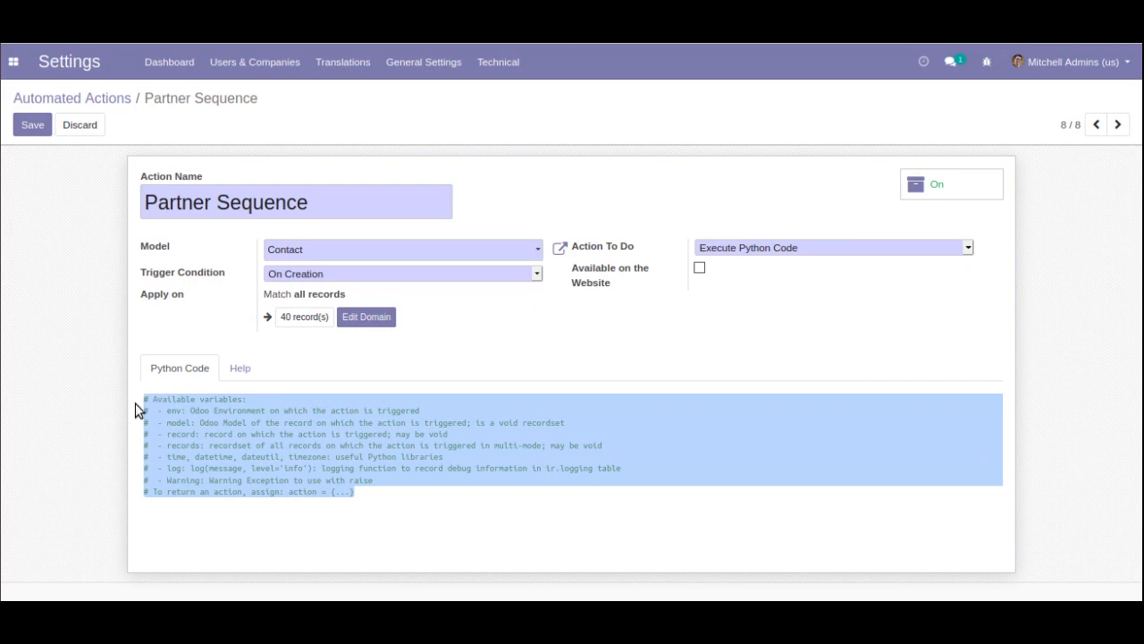
{"action": "key", "text": "BackSpace"}
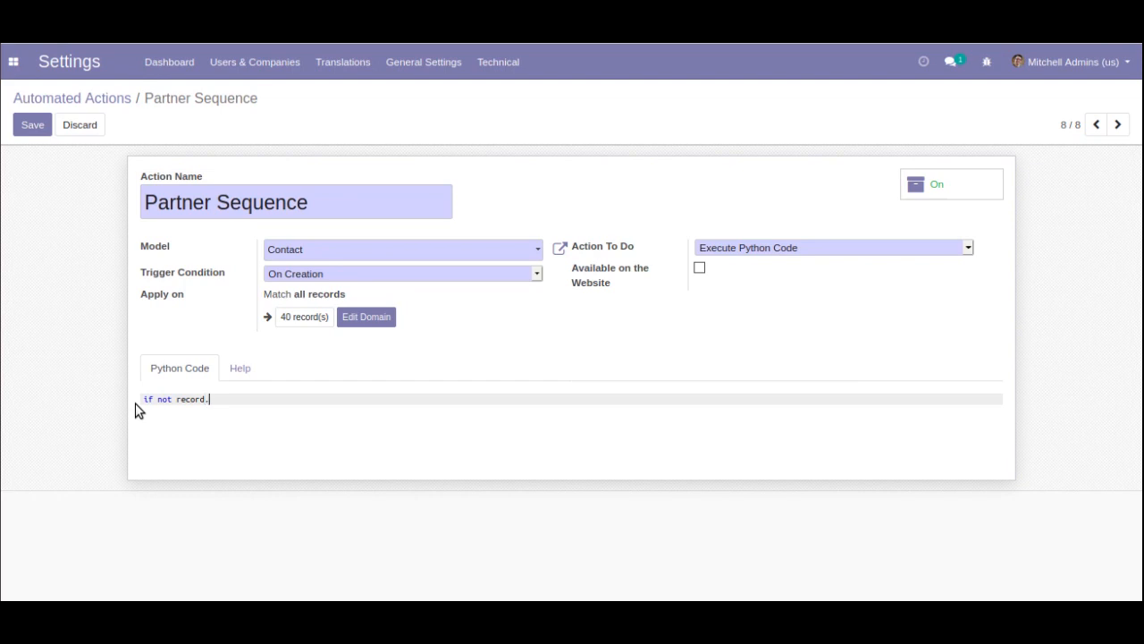
{"action": "type", "text": ":"}
{"action": "key", "text": "Return"}
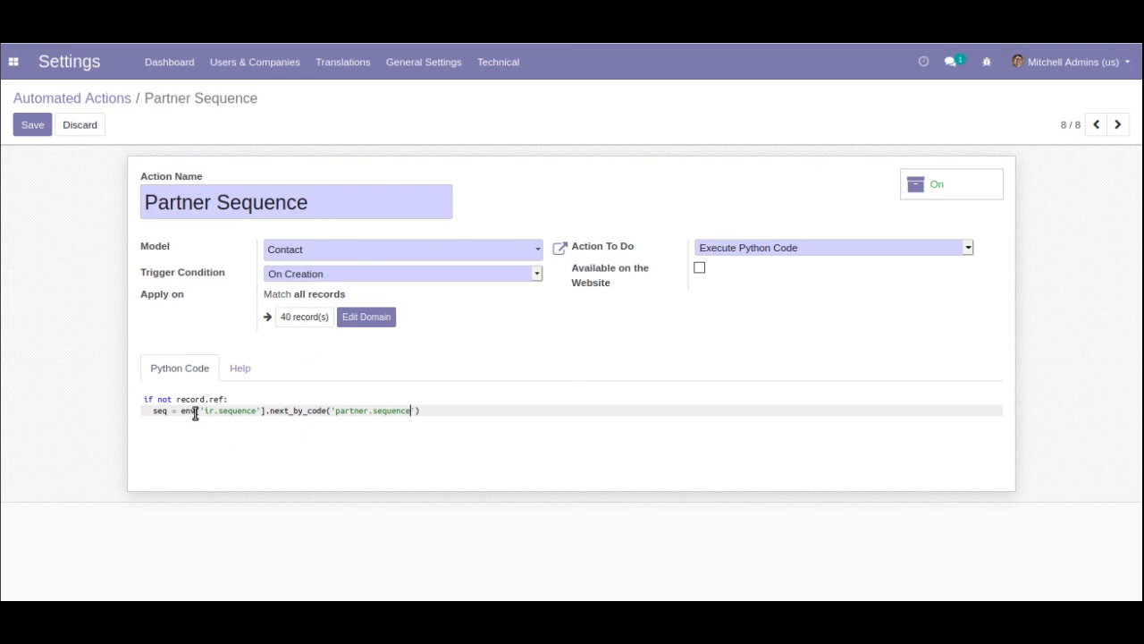
Copy the Python code, clear it from the automated action and save the record
{"action": "left_click_drag", "start_coordinate": [455, 408], "coordinate": [143, 398]}
{"action": "key", "text": "ctrl+c"}
{"action": "key", "text": "BackSpace"}
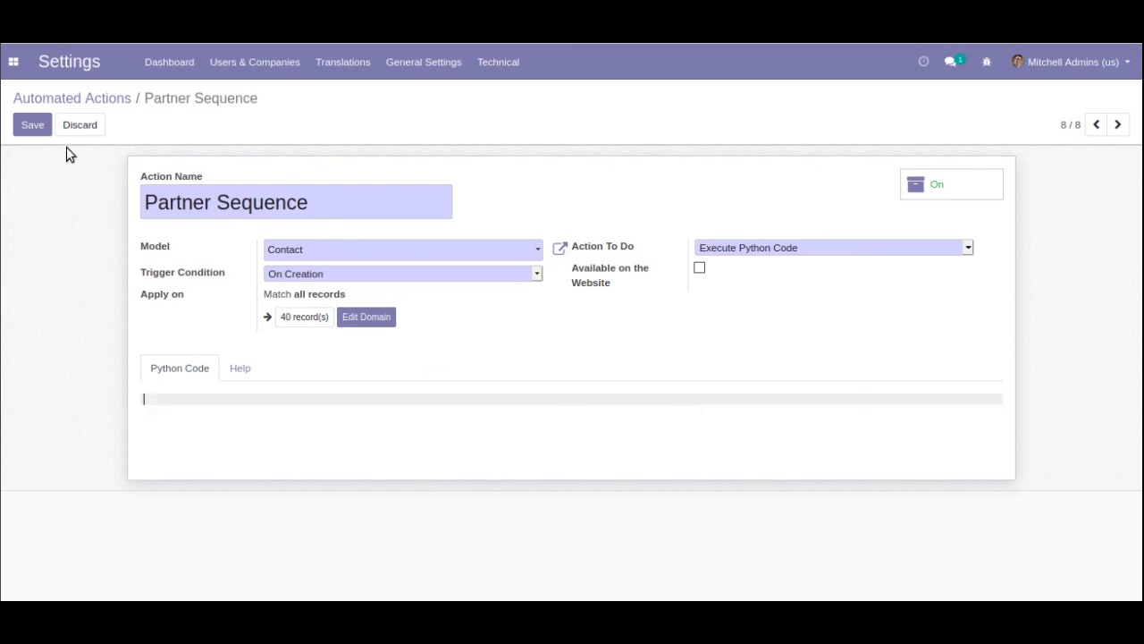
{"action": "left_click", "coordinate": [50, 127]}
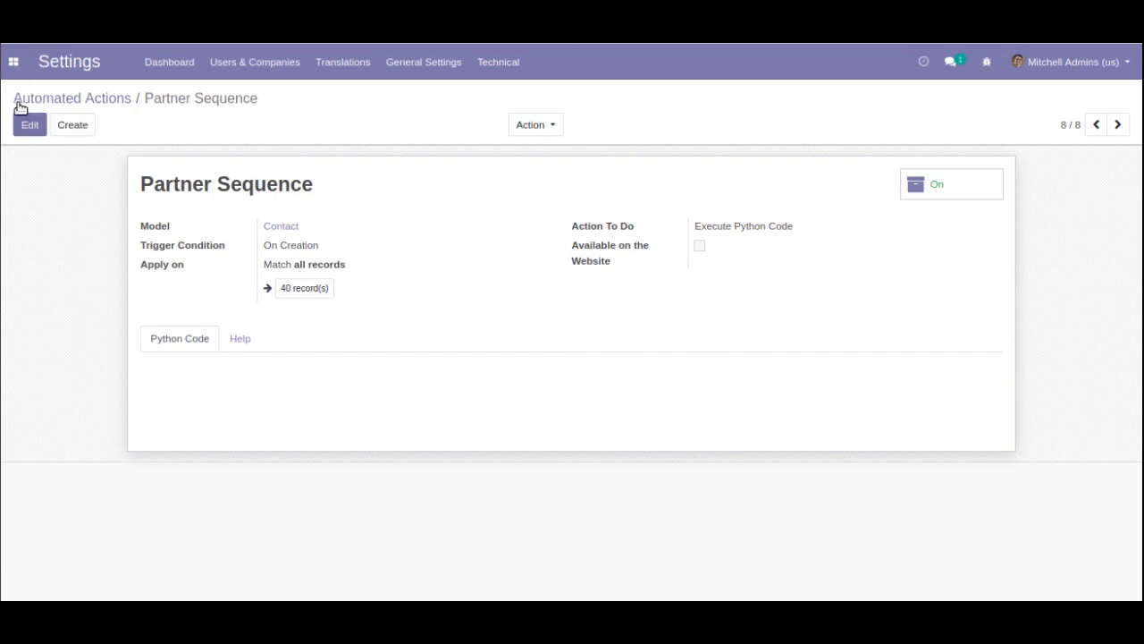
Start a new customer in the Sales app and show the Internal Reference field in its sales and purchase details
{"action": "left_click", "coordinate": [15, 59]}
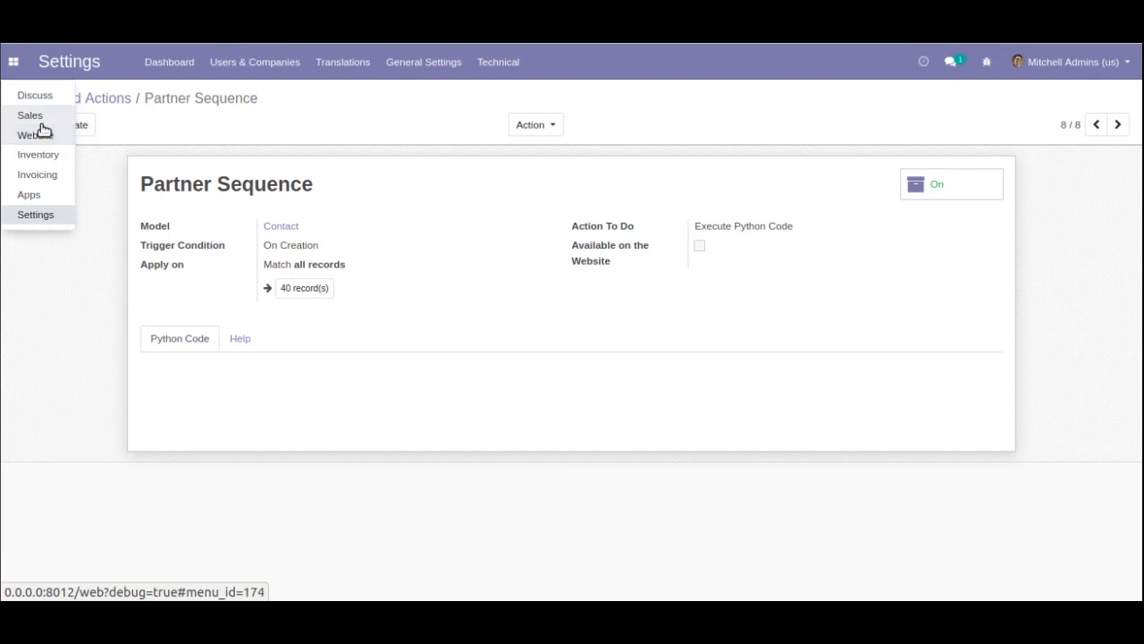
{"action": "left_click", "coordinate": [40, 116]}
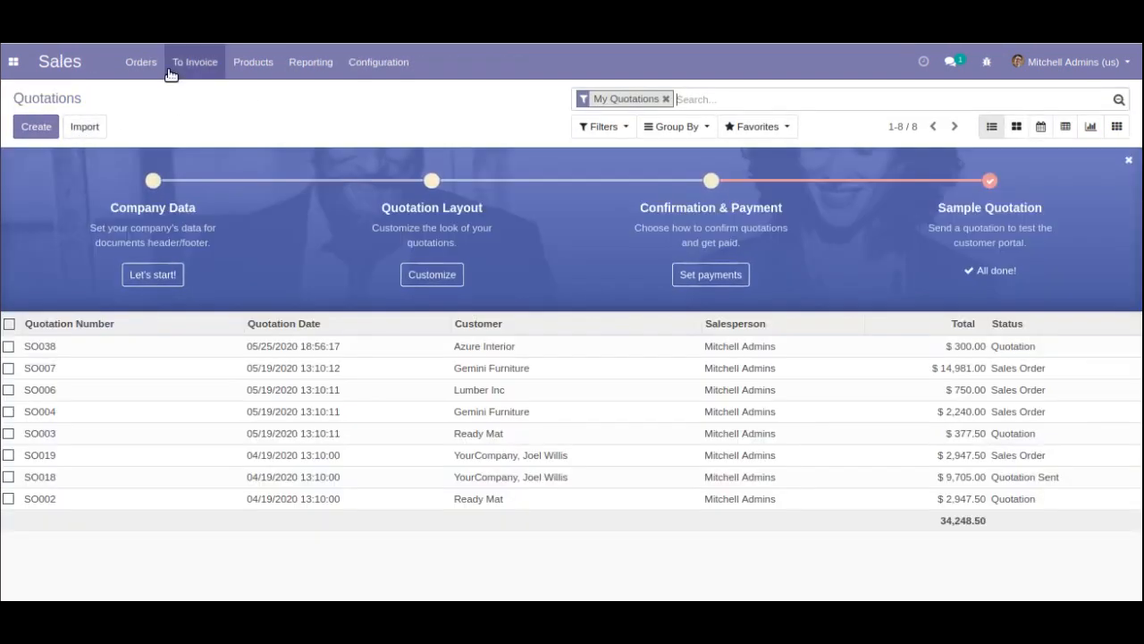
{"action": "left_click", "coordinate": [140, 62]}
{"action": "left_click", "coordinate": [152, 153]}
{"action": "left_click", "coordinate": [41, 132]}
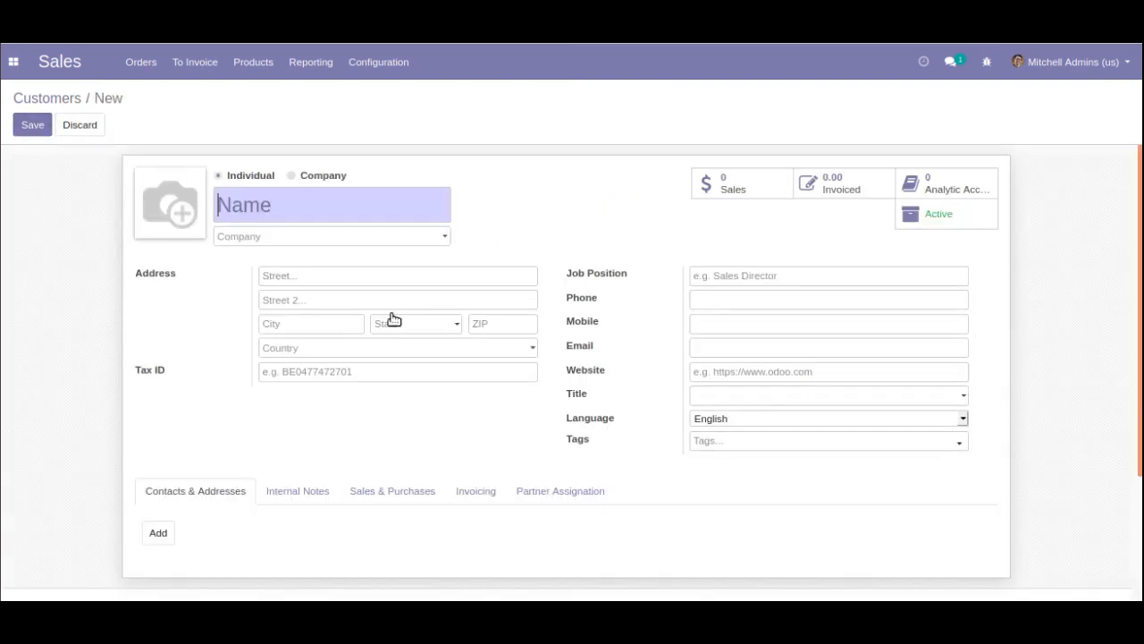
{"action": "scroll", "coordinate": [352, 417], "scroll_direction": "down", "scroll_amount": 3}
{"action": "left_click", "coordinate": [378, 349]}
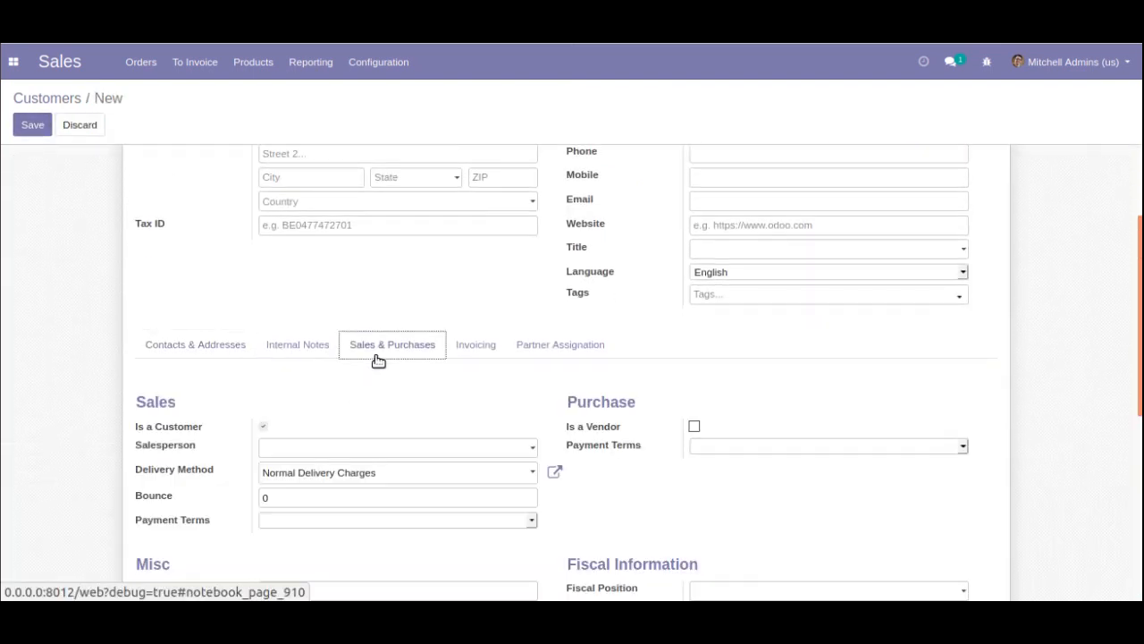
{"action": "scroll", "coordinate": [358, 383], "scroll_direction": "down", "scroll_amount": 3}
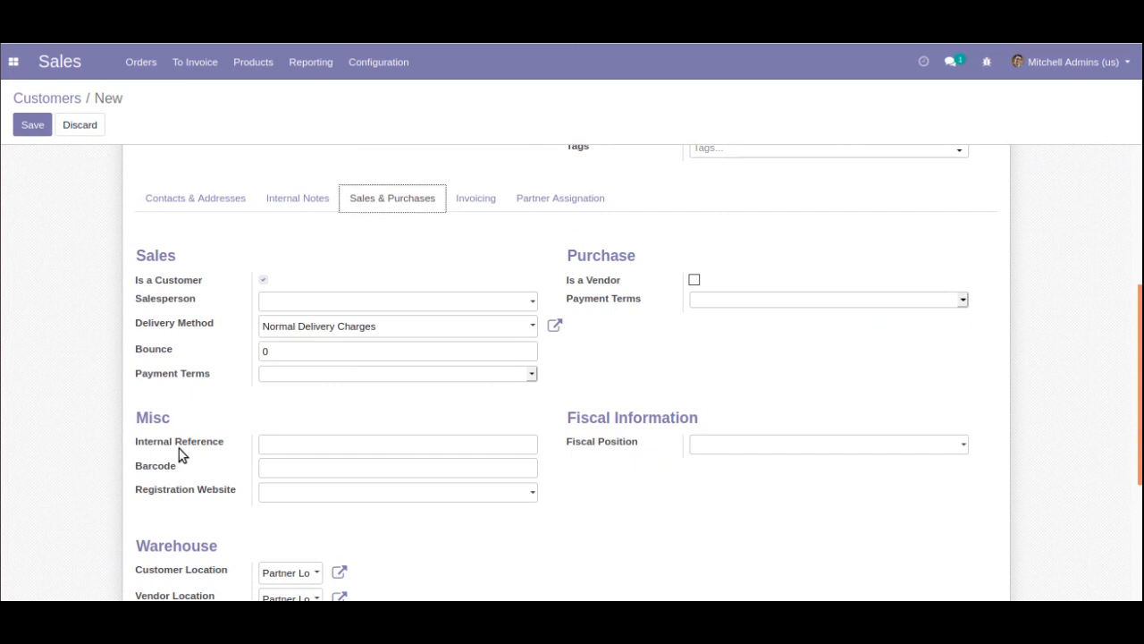
Save the new customer under the name ffff and check the technical field name of Internal Reference
{"action": "scroll", "coordinate": [224, 396], "scroll_direction": "up", "scroll_amount": 5}
{"action": "left_click", "coordinate": [322, 166]}
{"action": "type", "text": "ffff"}
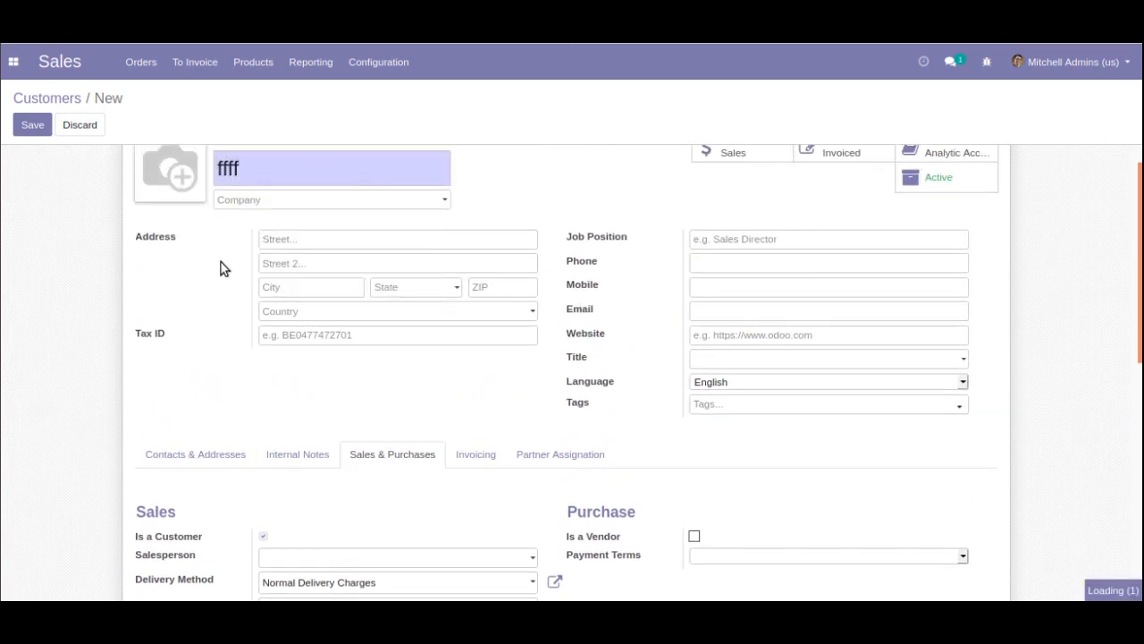
{"action": "scroll", "coordinate": [268, 288], "scroll_direction": "down", "scroll_amount": 3}
{"action": "scroll", "coordinate": [240, 506], "scroll_direction": "down", "scroll_amount": 3}
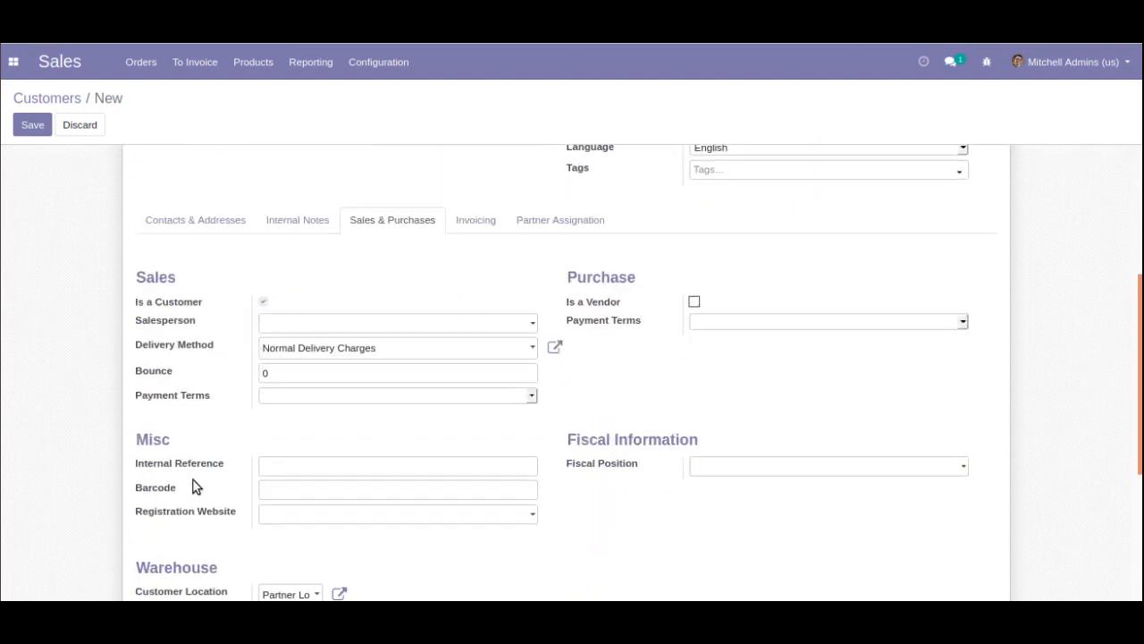
{"action": "left_click", "coordinate": [36, 125]}
{"action": "scroll", "coordinate": [225, 364], "scroll_direction": "down", "scroll_amount": 4}
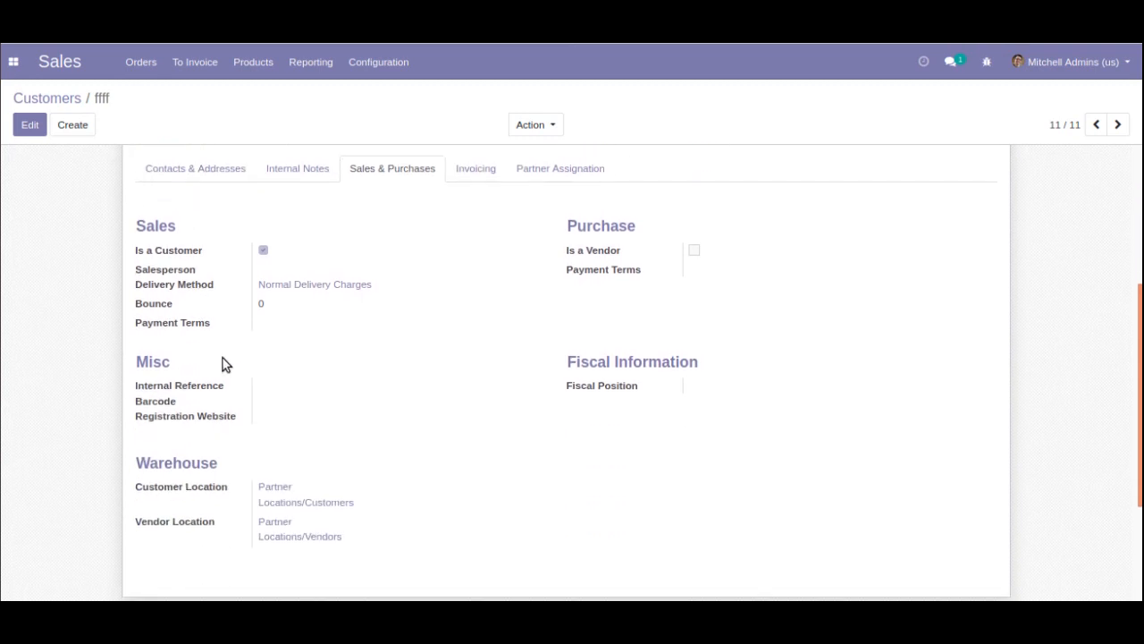
{"action": "mouse_move", "coordinate": [211, 397]}
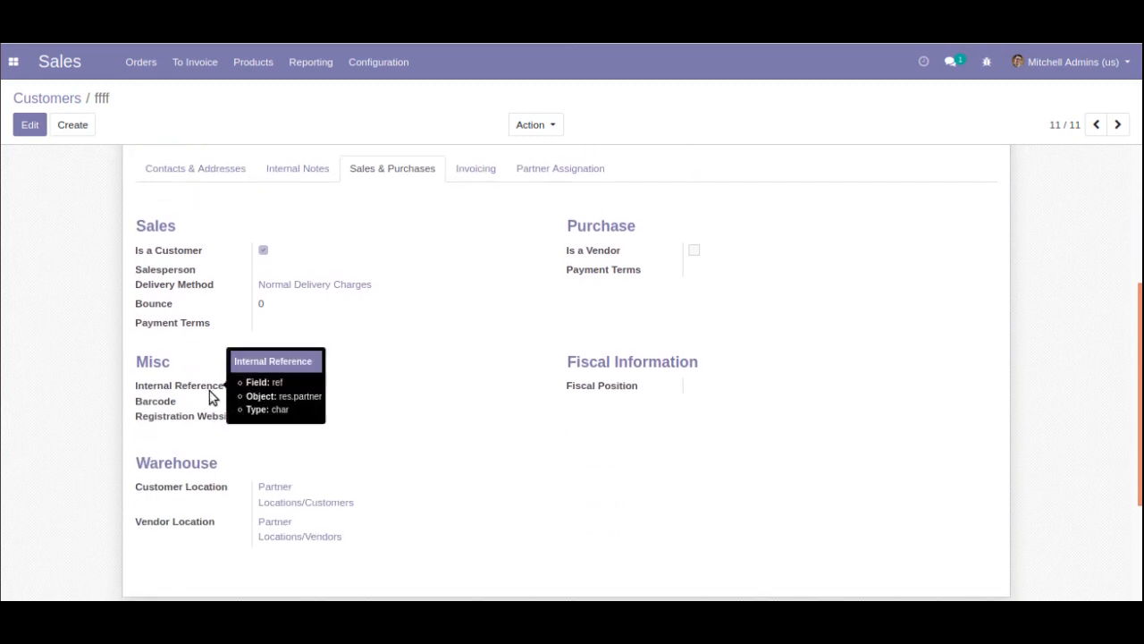
Reopen the Partner Sequence automated action from the technical settings for editing
{"action": "left_click", "coordinate": [14, 62]}
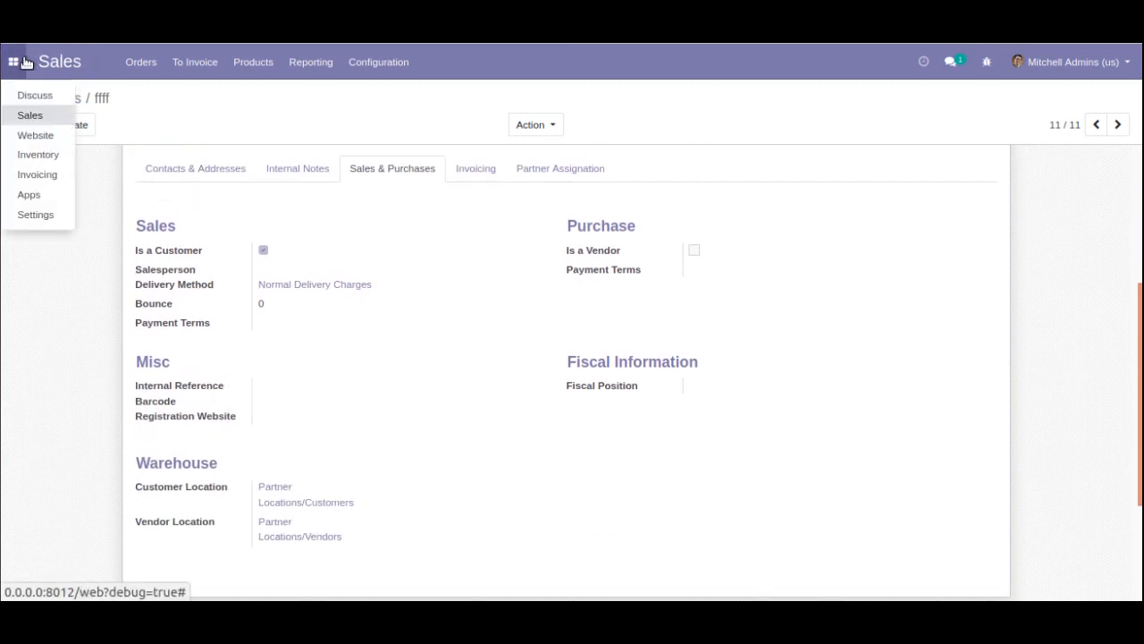
{"action": "left_click", "coordinate": [34, 217]}
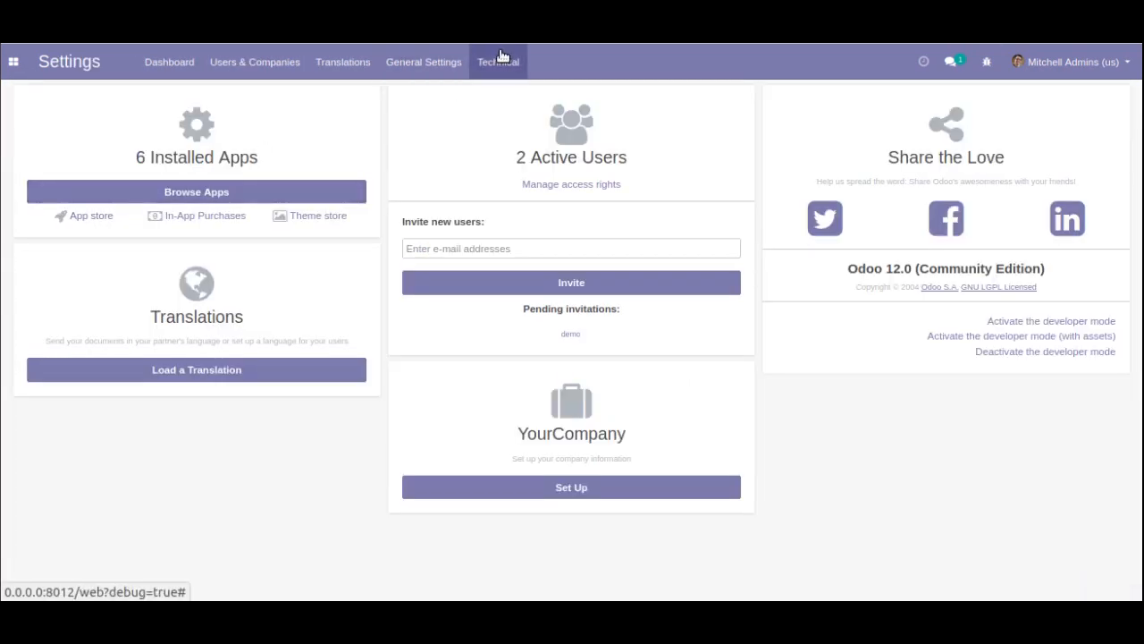
{"action": "left_click", "coordinate": [502, 60]}
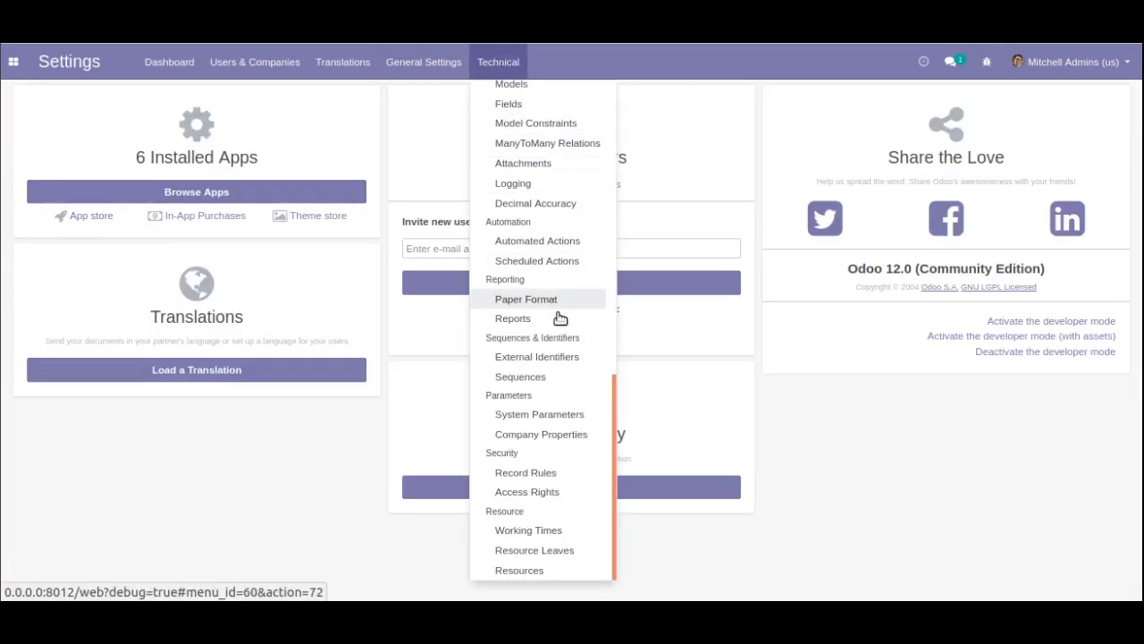
{"action": "left_click", "coordinate": [552, 243]}
{"action": "left_click", "coordinate": [152, 338]}
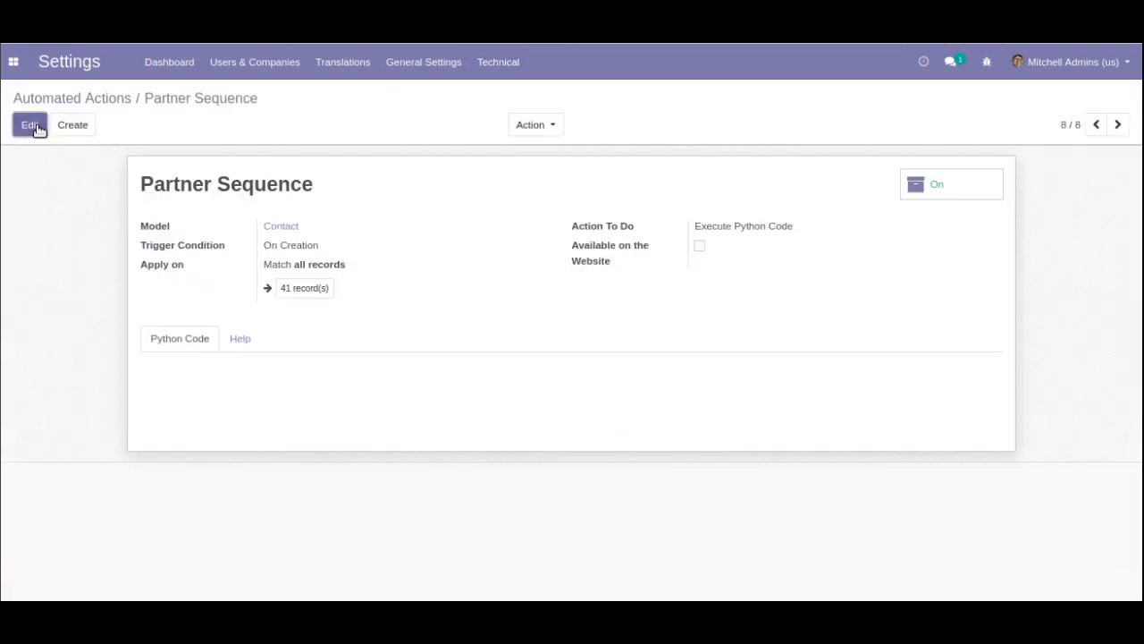
{"action": "left_click", "coordinate": [32, 125]}
Paste the copied sequence code into the automated action's Python code
{"action": "key", "text": "ctrl+v"}
{"action": "left_click", "coordinate": [184, 400]}
{"action": "key", "text": "ctrl+v"}
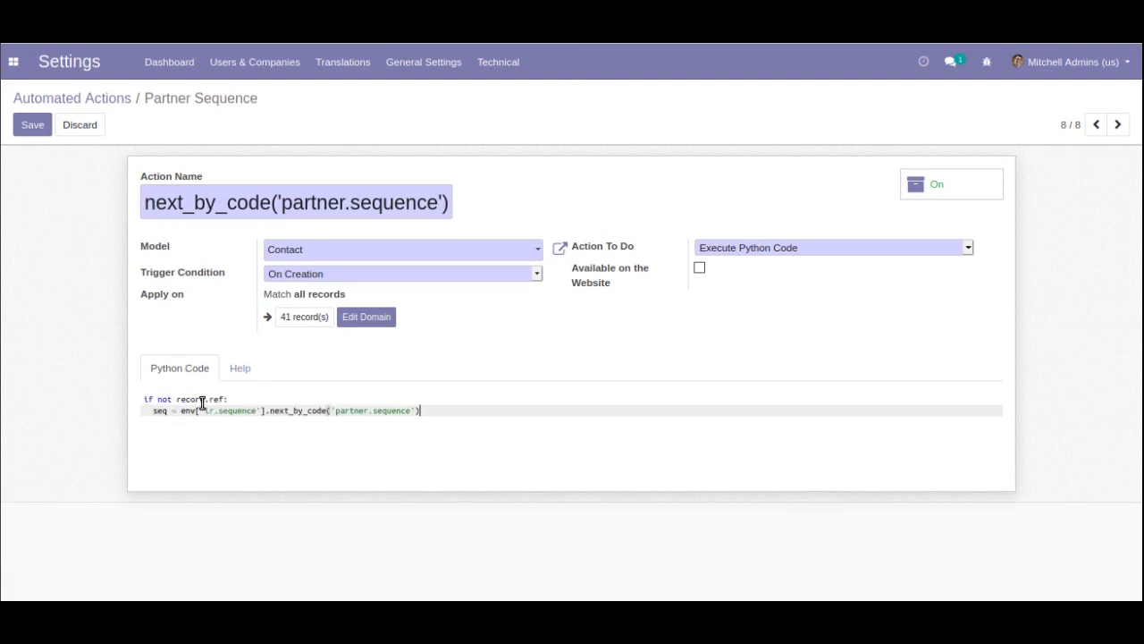
Add the line record.write({'ref': seq}) beneath the seq assignment in the Python code
{"action": "left_click", "coordinate": [439, 420]}
{"action": "left_click", "coordinate": [462, 409]}
{"action": "key", "text": "Return"}
{"action": "type", "text": "record.wri"}
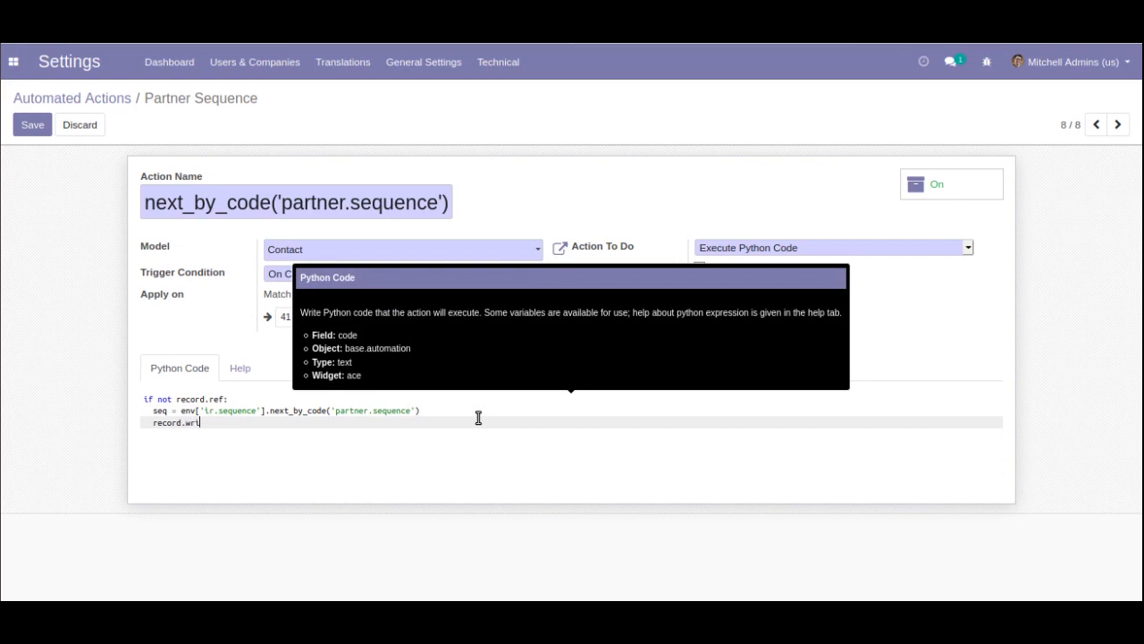
{"action": "type", "text": "te({"}
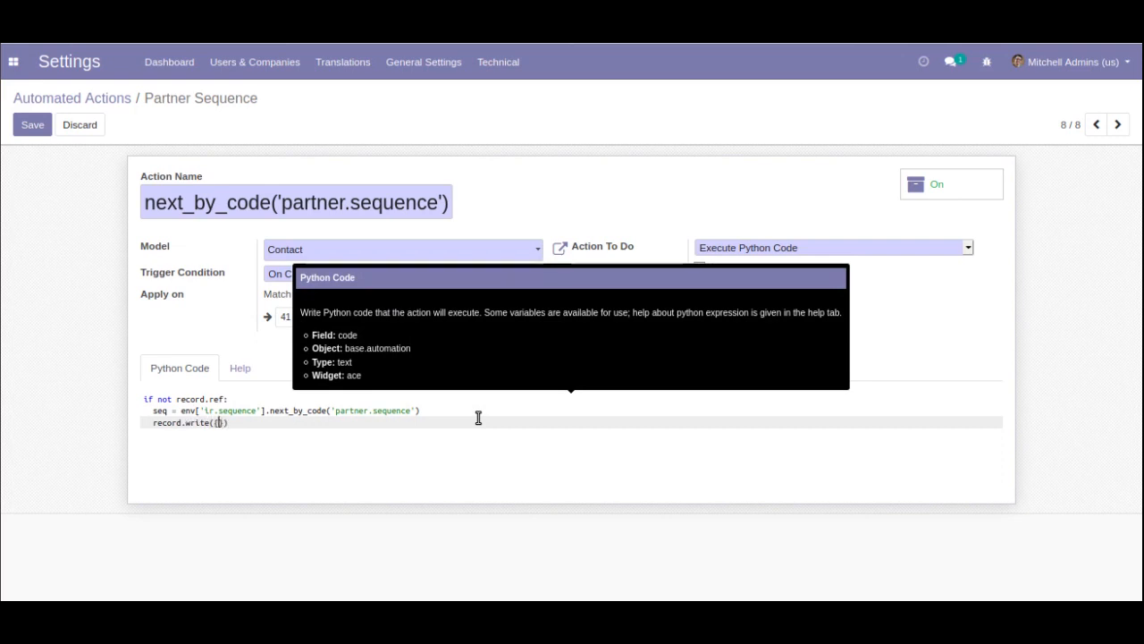
{"action": "type", "text": "'ref': seq"}
{"action": "left_click", "coordinate": [445, 448]}
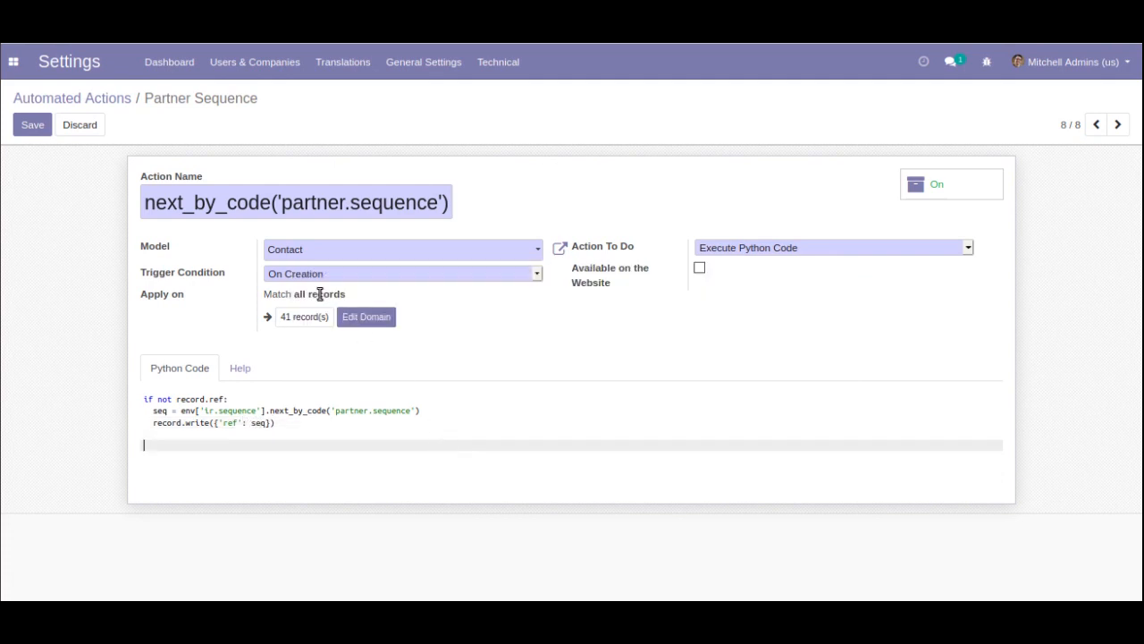
Set the action name to Partner Sequence and save the automated action
{"action": "triple_click", "coordinate": [281, 202]}
{"action": "type", "text": "pa"}
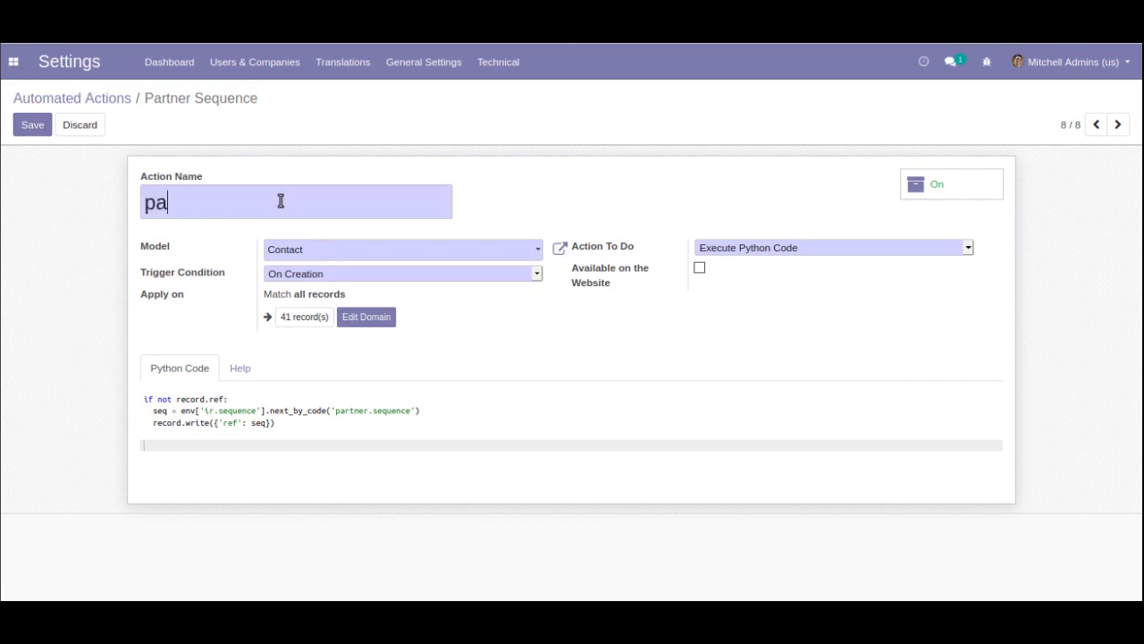
{"action": "key", "text": "BackSpace"}
{"action": "key", "text": "BackSpace"}
{"action": "type", "text": "Partner Sequence"}
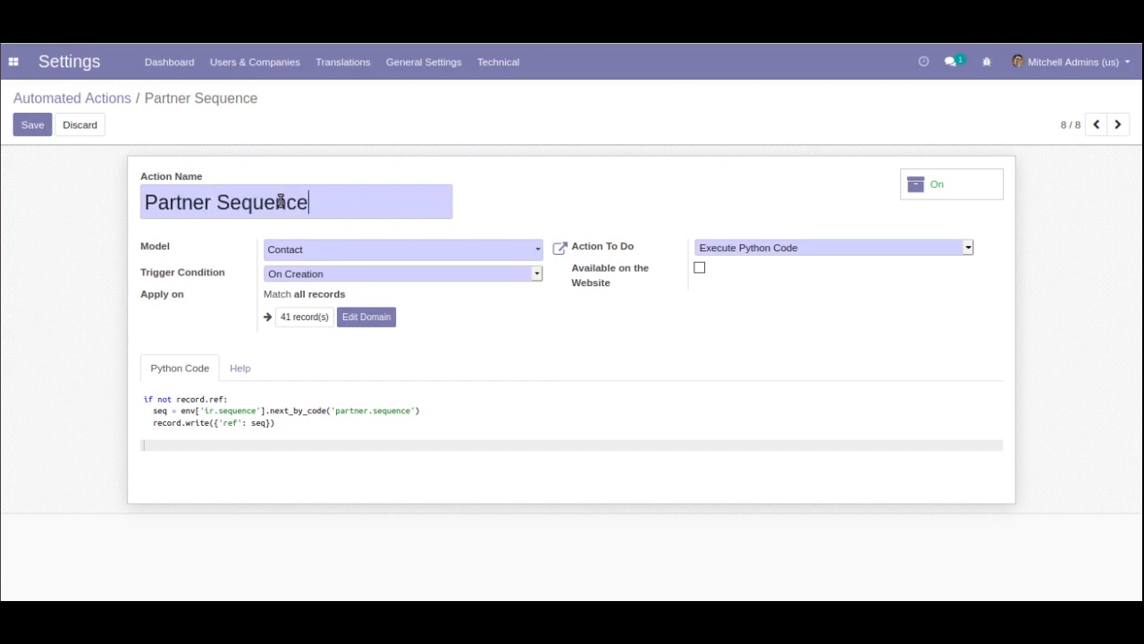
{"action": "triple_click", "coordinate": [248, 204]}
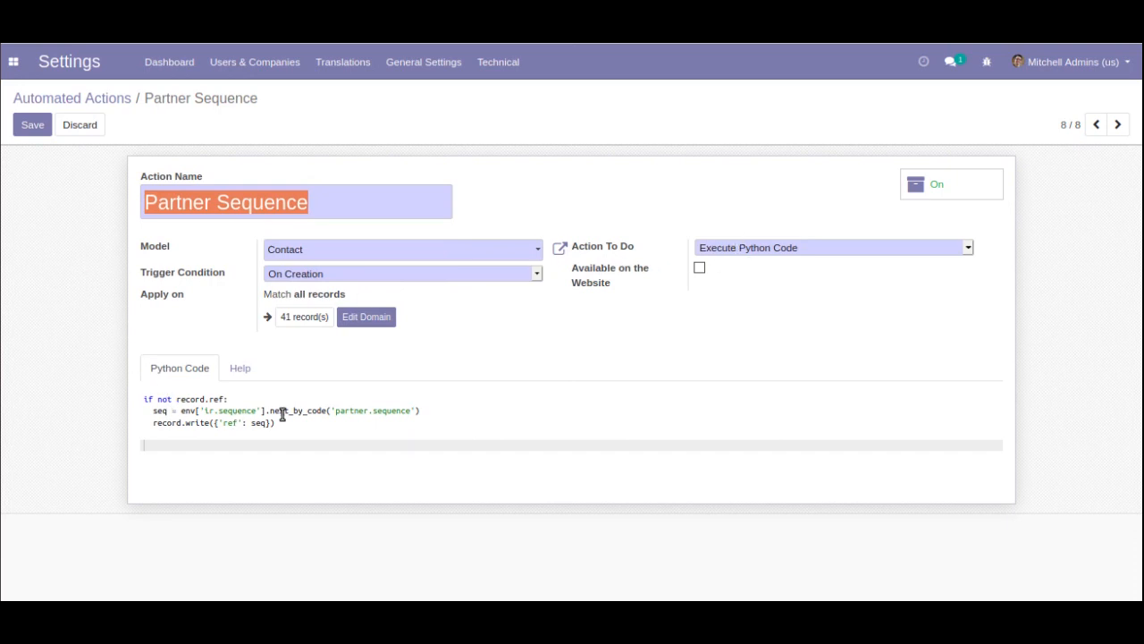
{"action": "left_click_drag", "start_coordinate": [287, 422], "coordinate": [144, 399]}
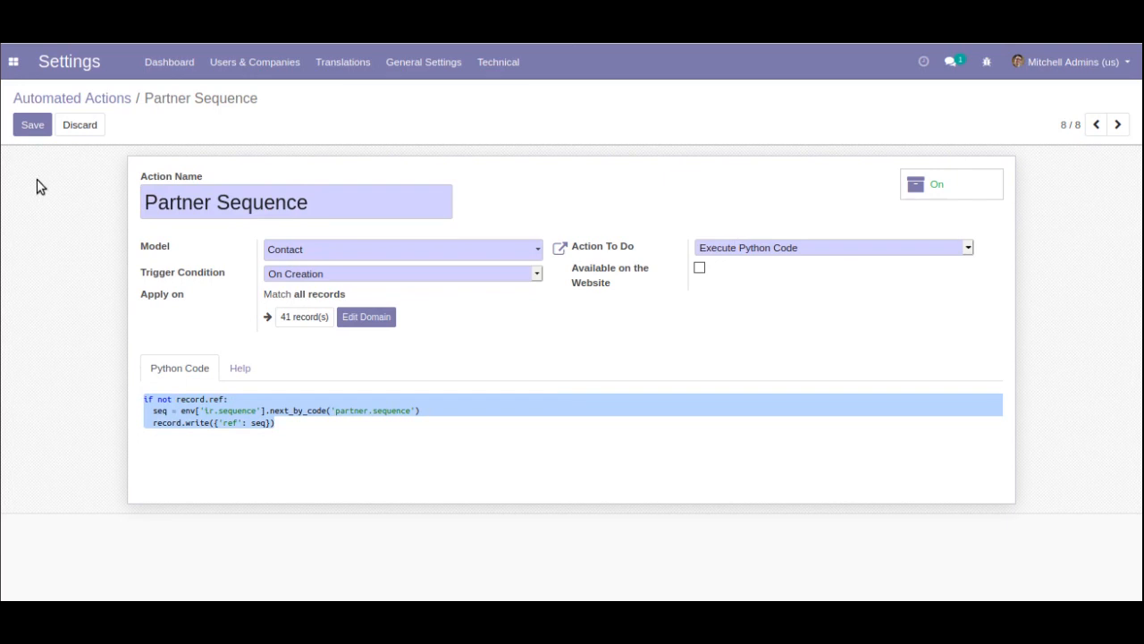
{"action": "left_click", "coordinate": [33, 128]}
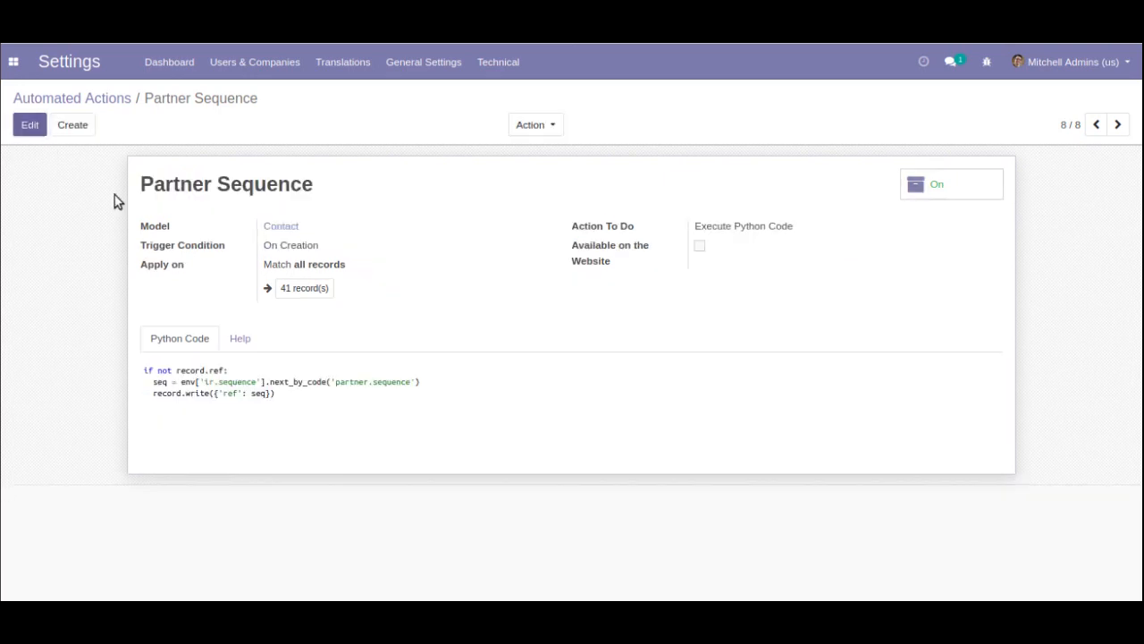
{"action": "mouse_move", "coordinate": [170, 250]}
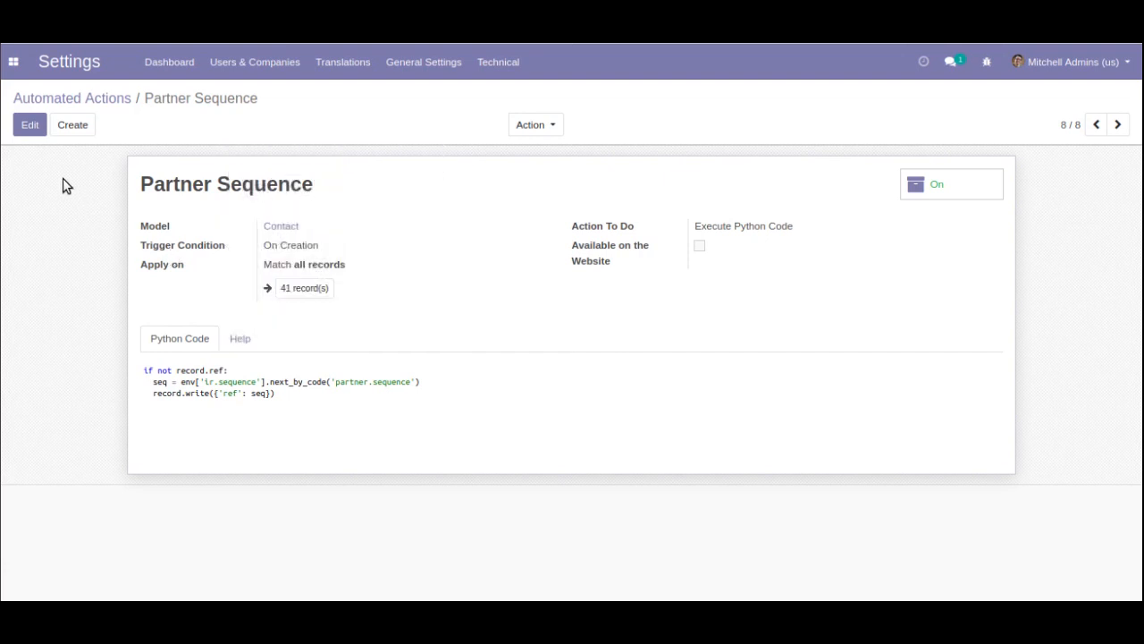
Open the customer ffff from the Sales customers and inspect its internal reference in the Sales & Purchases details
{"action": "left_click", "coordinate": [14, 64]}
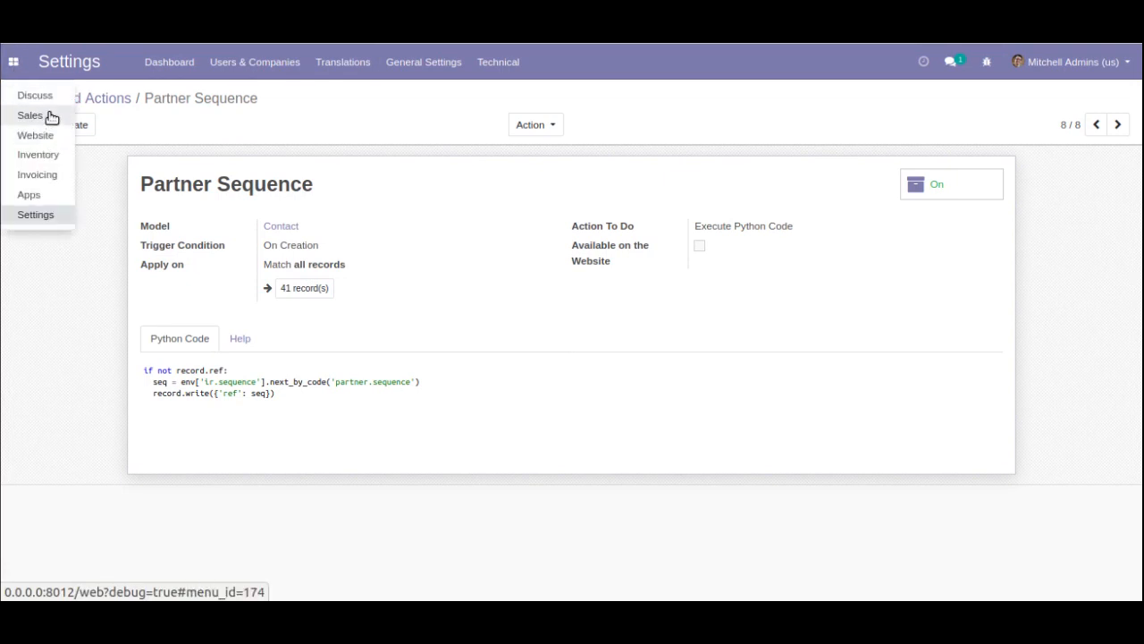
{"action": "left_click", "coordinate": [49, 115]}
{"action": "left_click", "coordinate": [140, 62]}
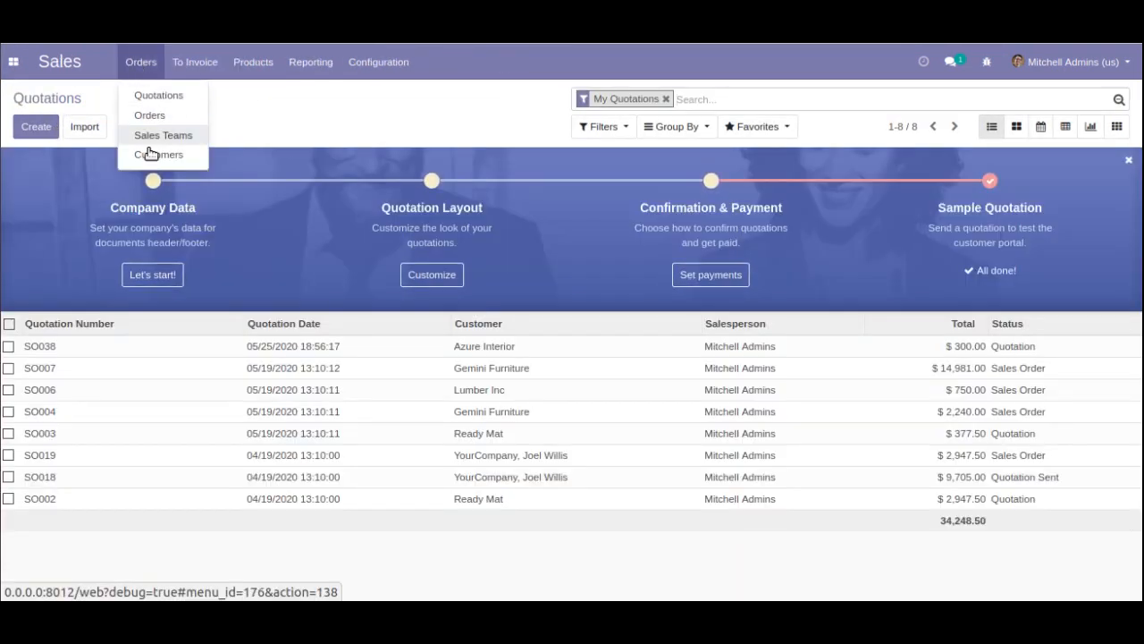
{"action": "left_click", "coordinate": [150, 152]}
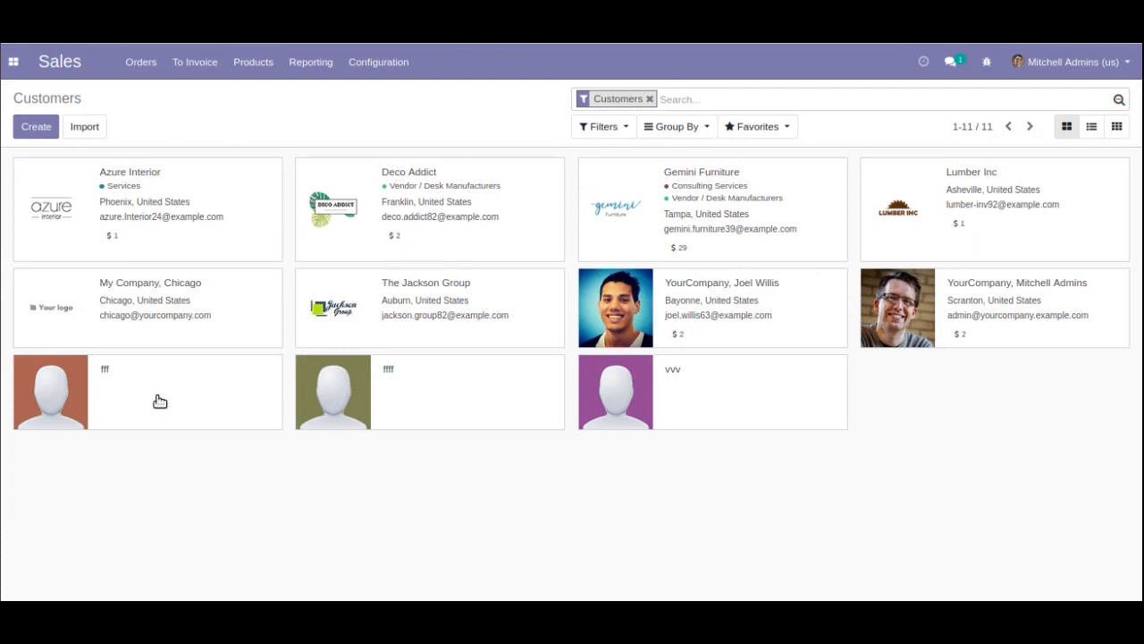
{"action": "left_click", "coordinate": [413, 389]}
{"action": "scroll", "coordinate": [340, 378], "scroll_direction": "down", "scroll_amount": 2}
{"action": "left_click", "coordinate": [350, 354]}
{"action": "scroll", "coordinate": [268, 393], "scroll_direction": "down", "scroll_amount": 3}
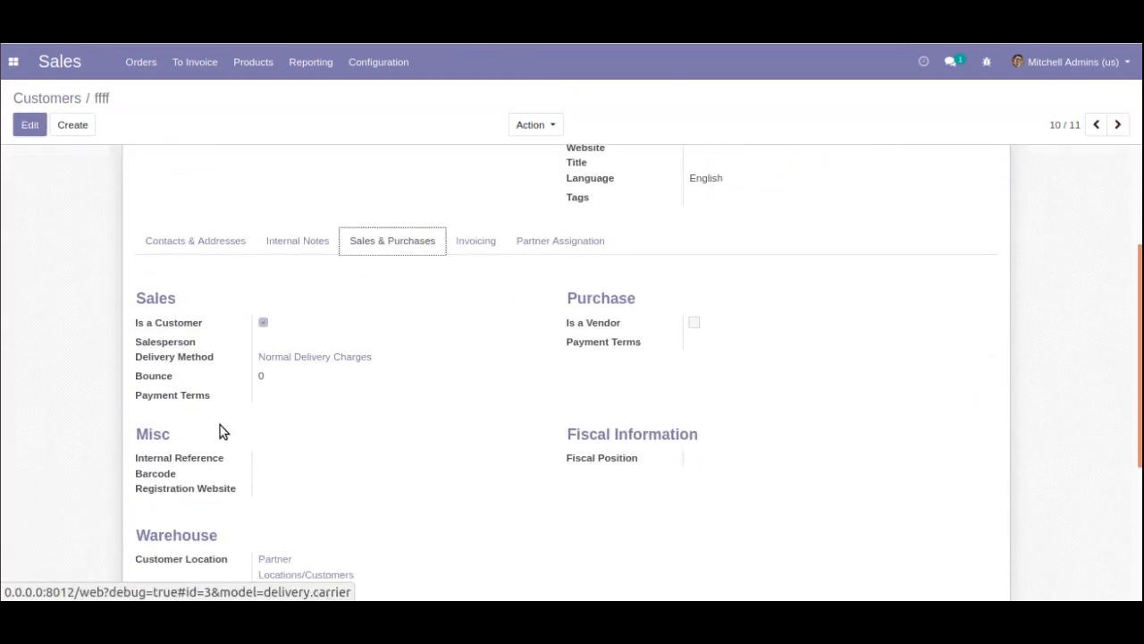
{"action": "mouse_move", "coordinate": [219, 465]}
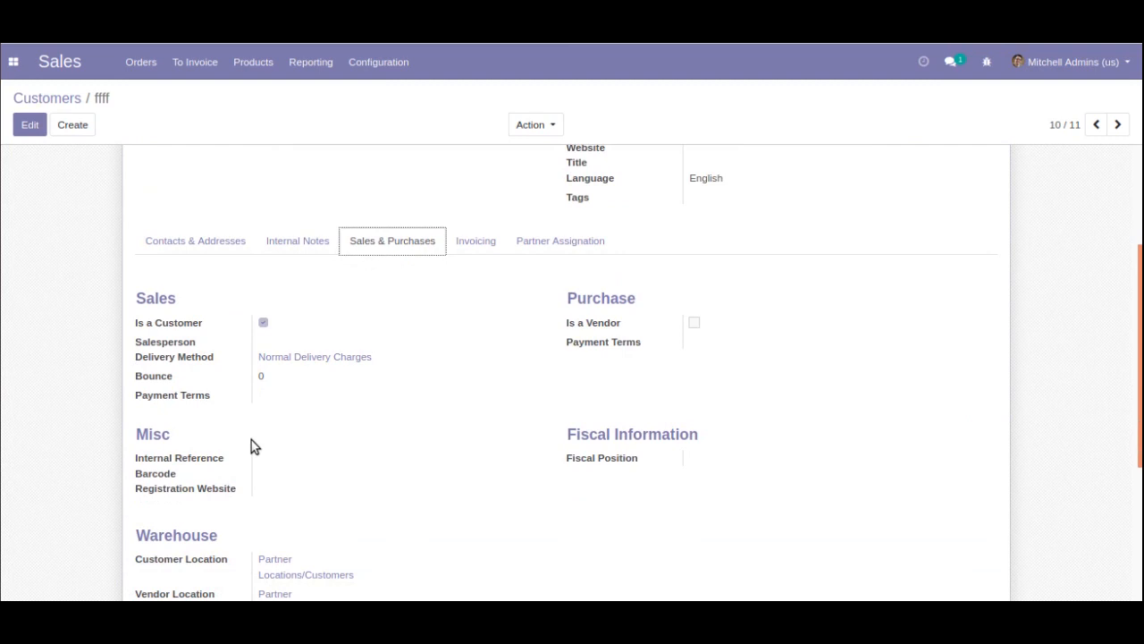
Create and save a customer named New Customer with the internal reference left empty
{"action": "left_click", "coordinate": [69, 127]}
{"action": "type", "text": "New C"}
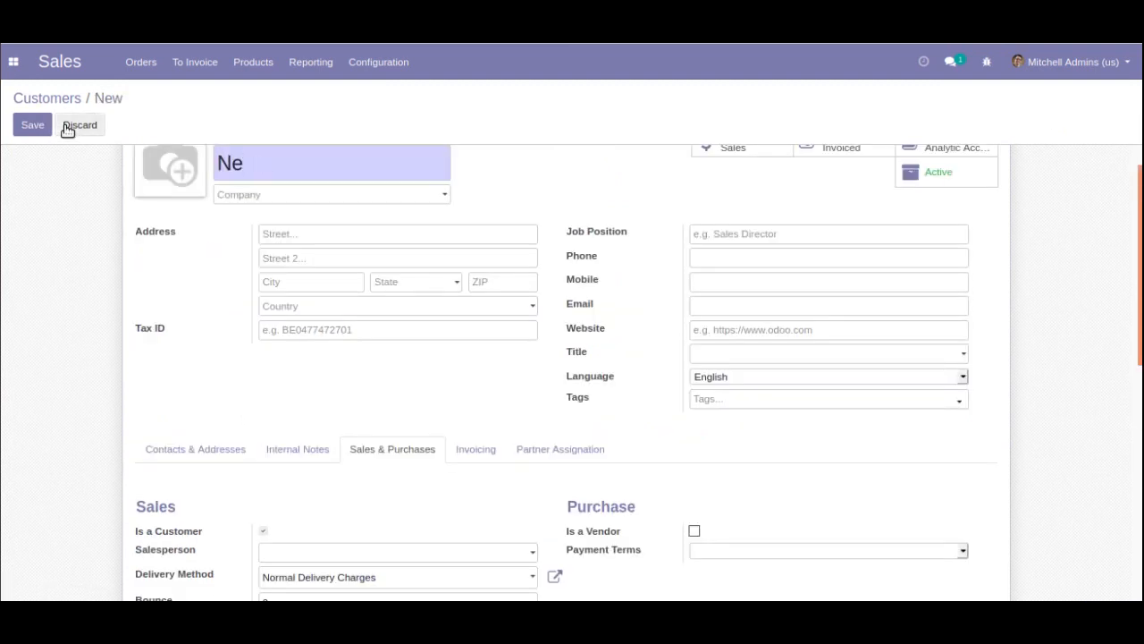
{"action": "type", "text": "omer"}
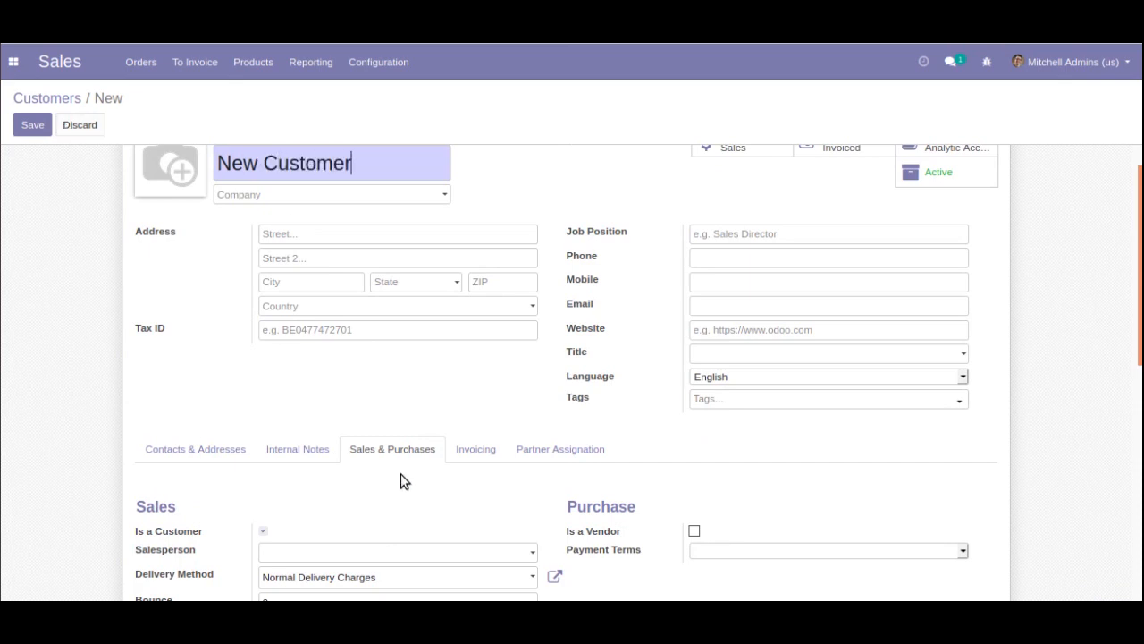
{"action": "scroll", "coordinate": [257, 405], "scroll_direction": "down", "scroll_amount": 1}
{"action": "scroll", "coordinate": [256, 405], "scroll_direction": "down", "scroll_amount": 1}
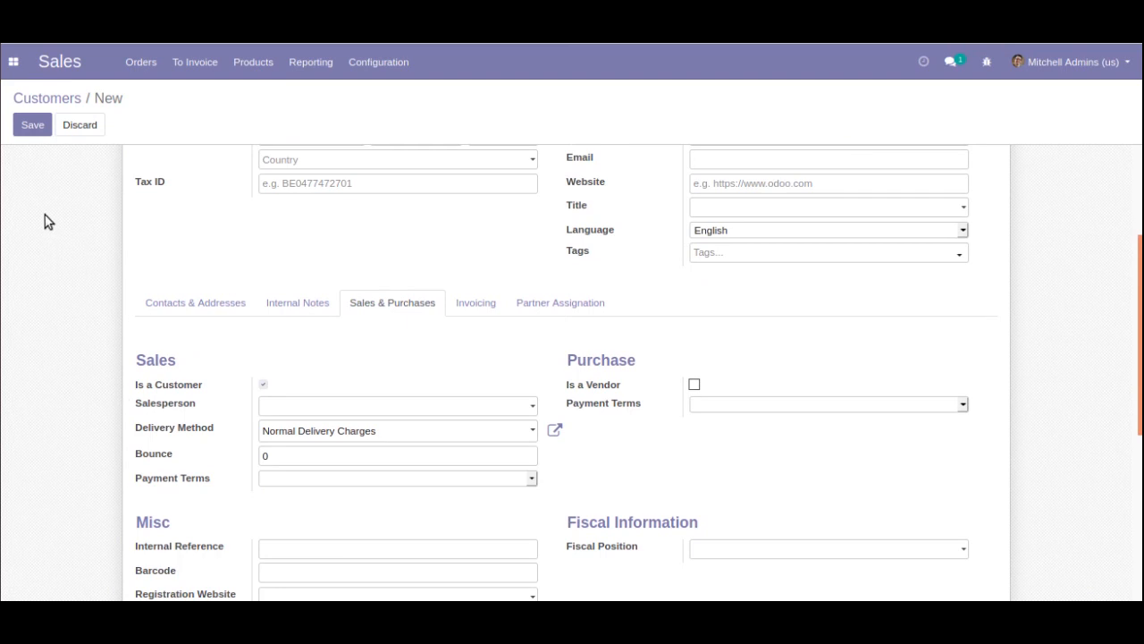
{"action": "left_click", "coordinate": [31, 128]}
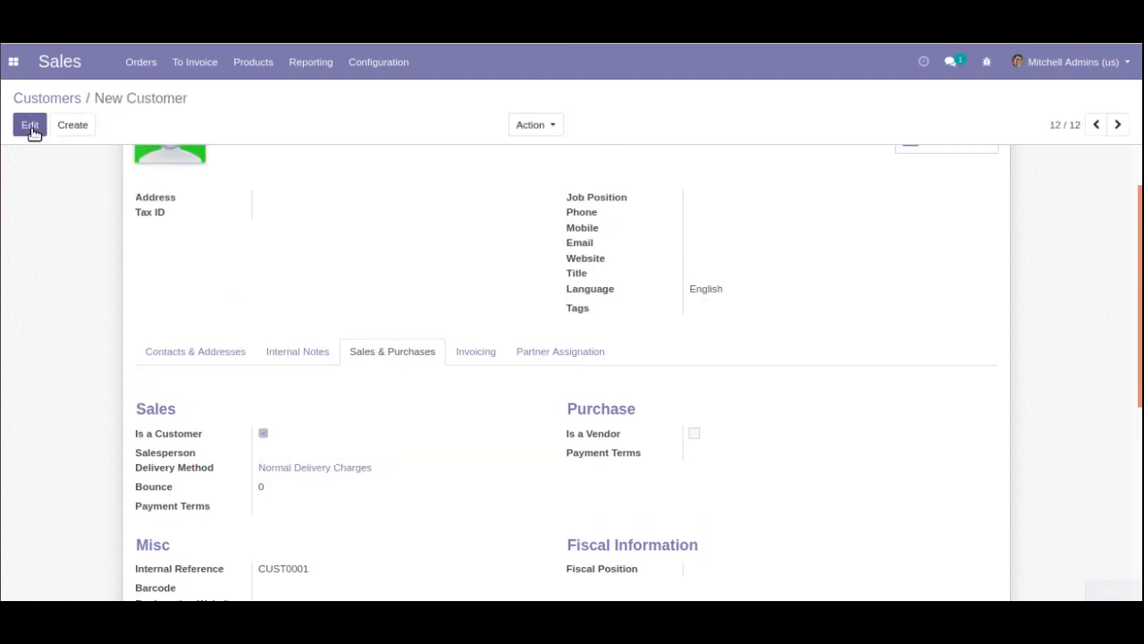
{"action": "scroll", "coordinate": [212, 364], "scroll_direction": "down", "scroll_amount": 3}
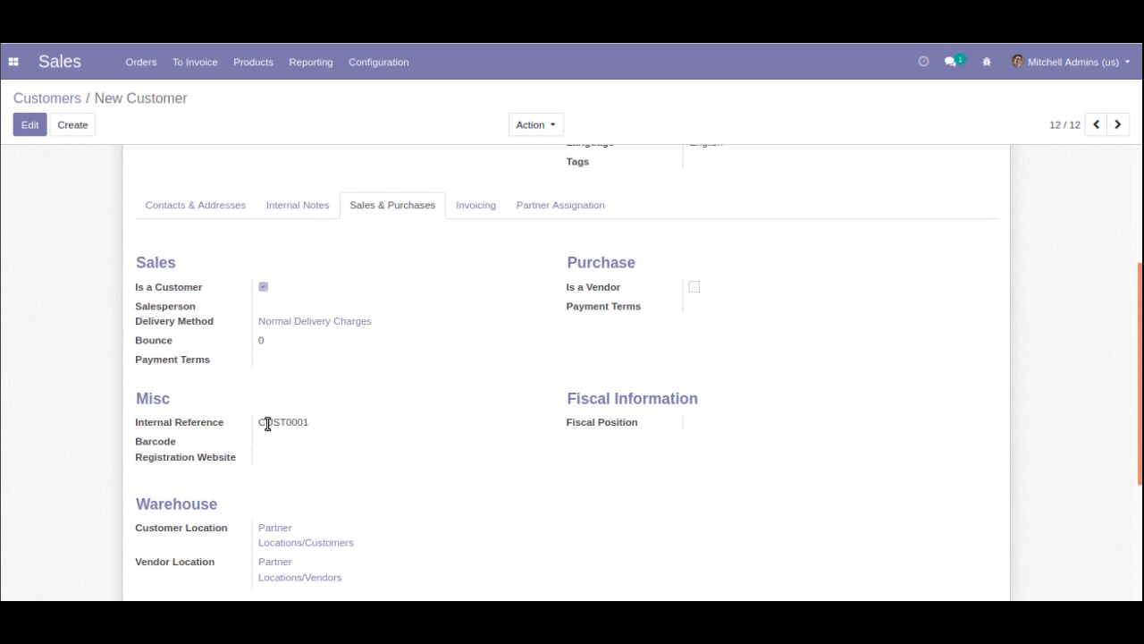
Duplicate the browser tab and check the internal reference in New Customer's Sales & Purchases details
{"action": "right_click", "coordinate": [460, 43]}
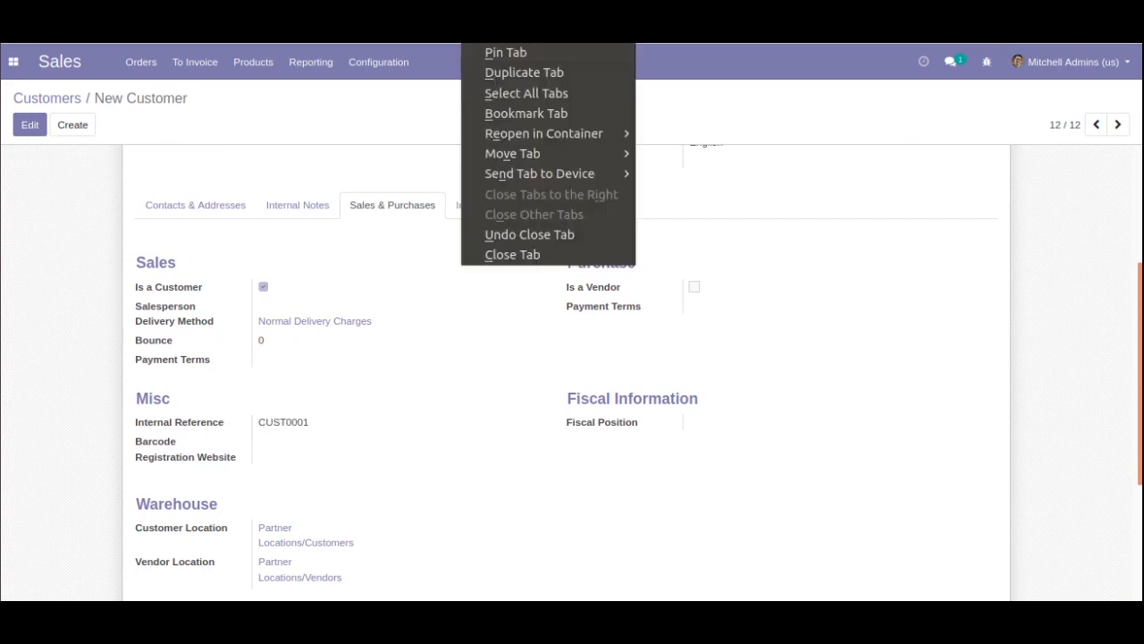
{"action": "left_click", "coordinate": [502, 72]}
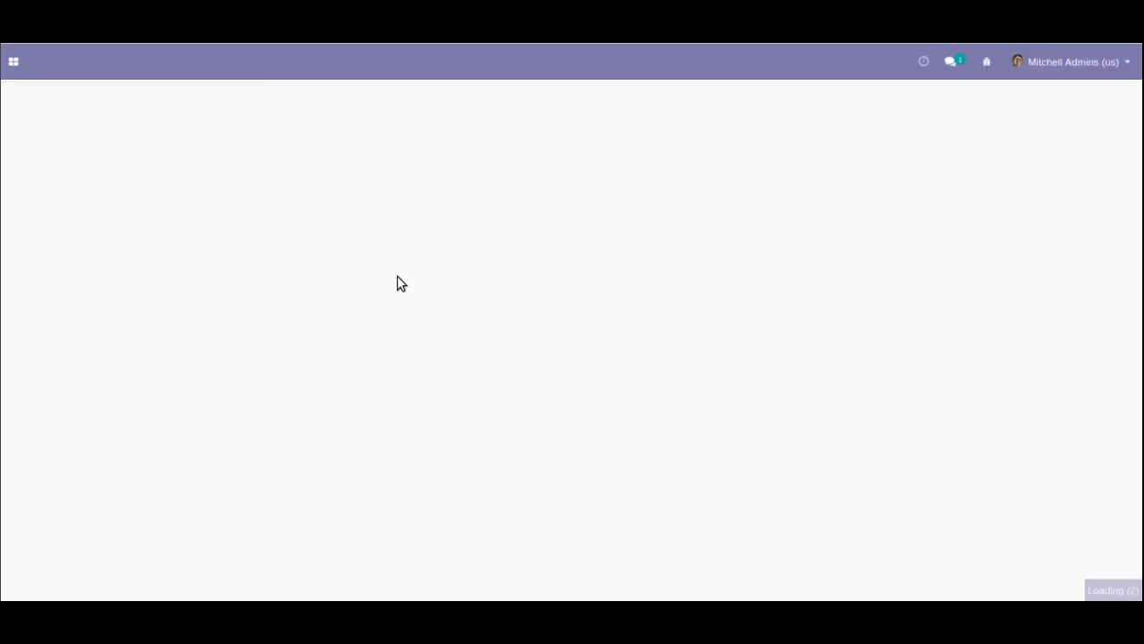
{"action": "left_click", "coordinate": [396, 429]}
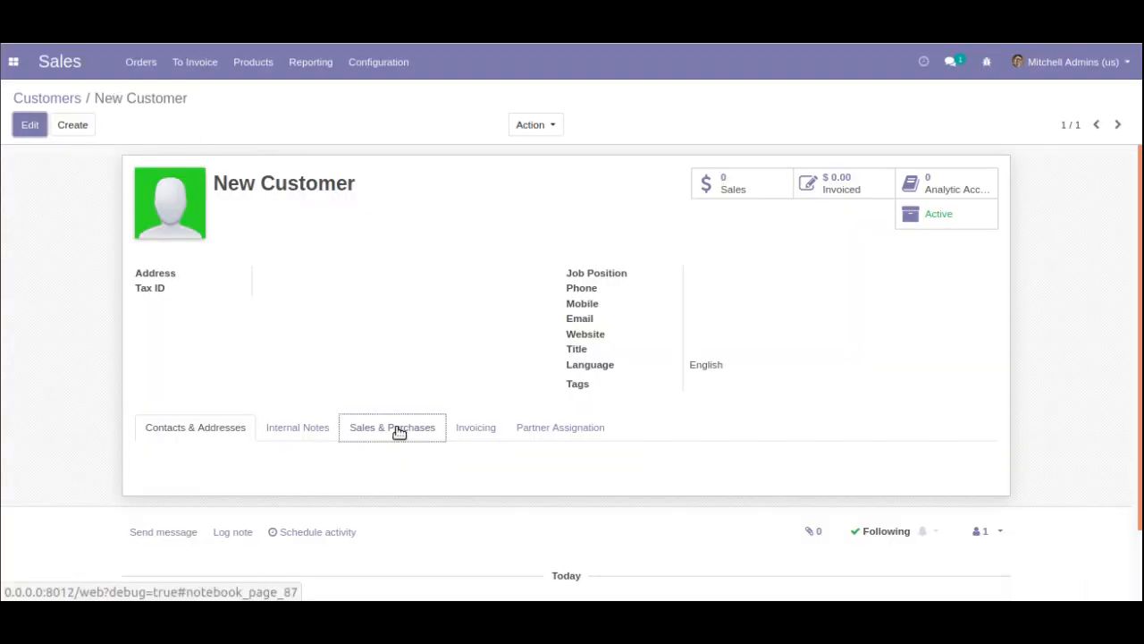
{"action": "scroll", "coordinate": [301, 427], "scroll_direction": "down", "scroll_amount": 3}
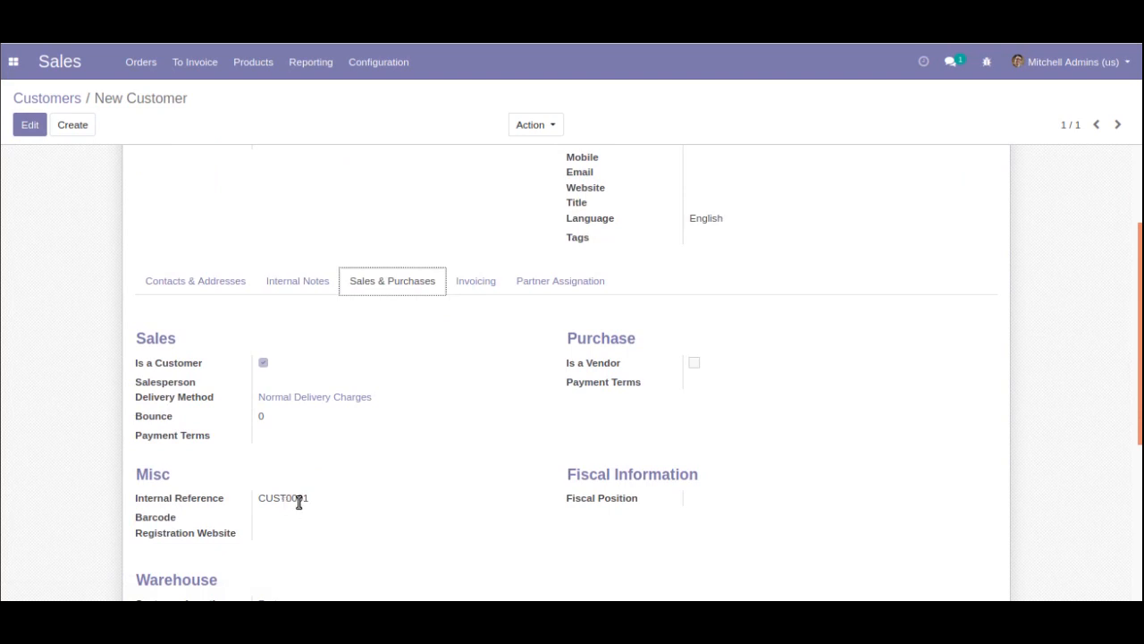
Open the Partner Sequence automated action from the technical settings in the duplicated tab and make it editable
{"action": "left_click", "coordinate": [13, 62]}
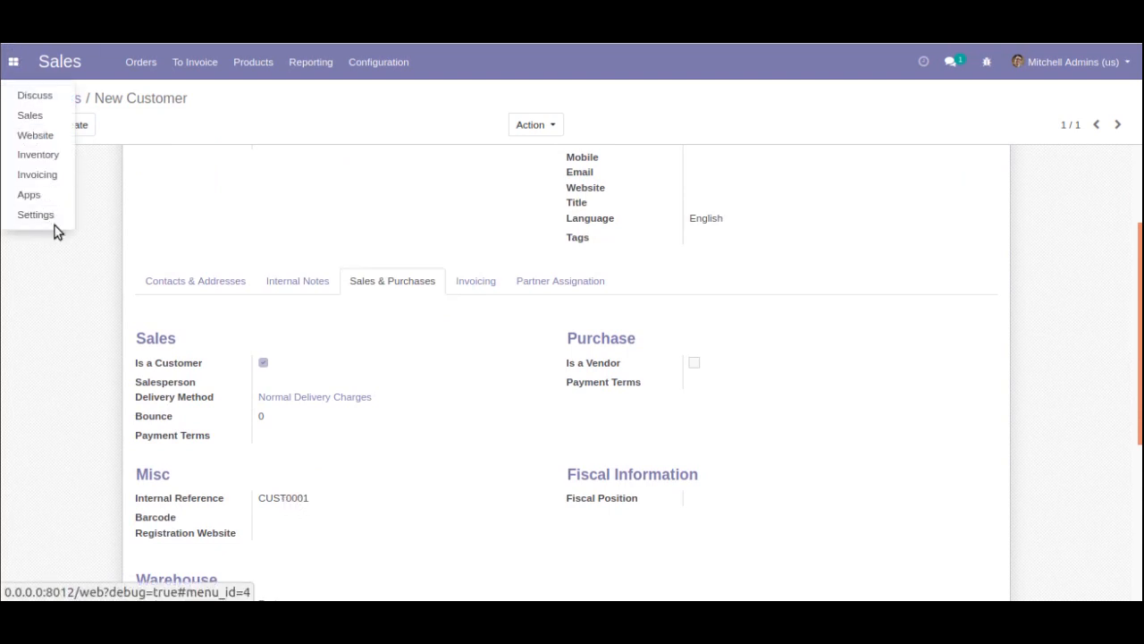
{"action": "left_click", "coordinate": [55, 232]}
{"action": "left_click", "coordinate": [14, 62]}
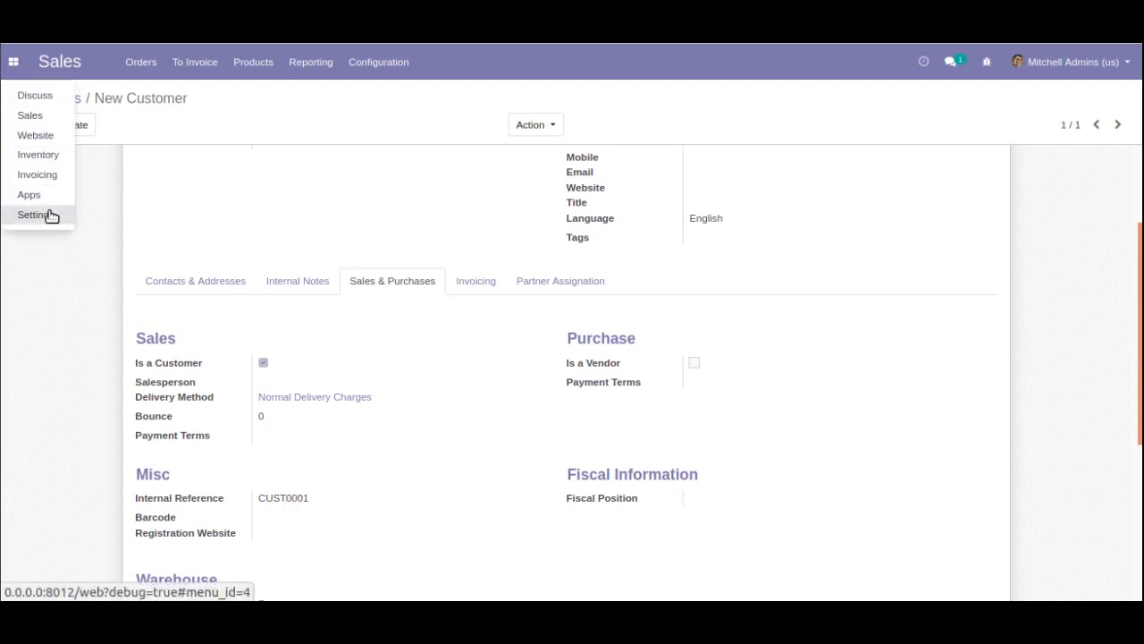
{"action": "left_click", "coordinate": [36, 214]}
{"action": "left_click", "coordinate": [499, 61]}
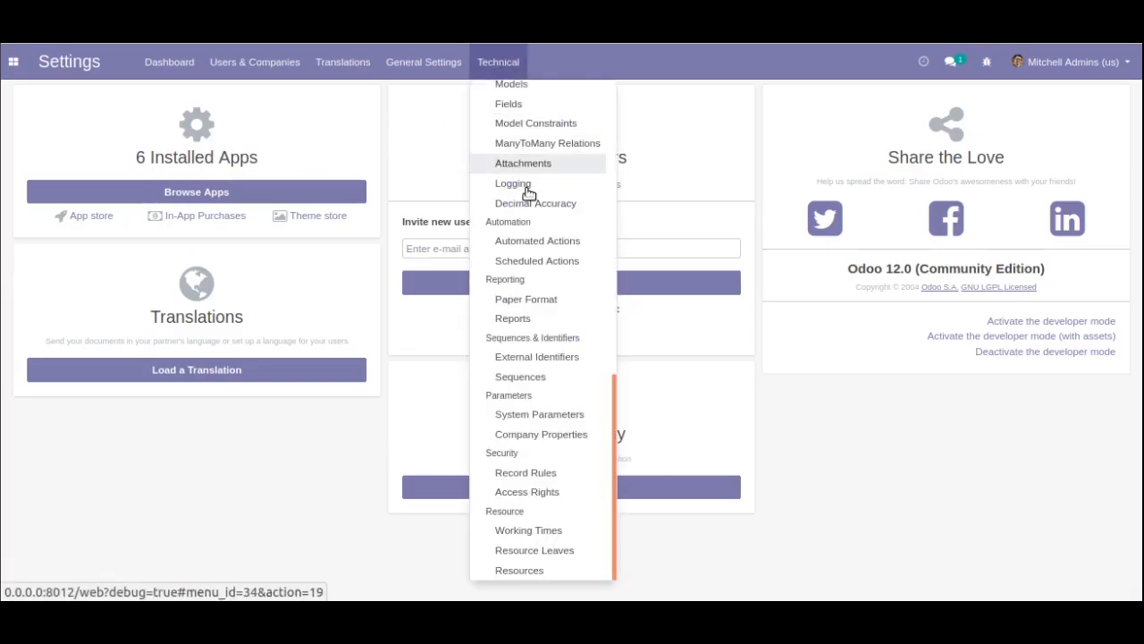
{"action": "left_click", "coordinate": [537, 240]}
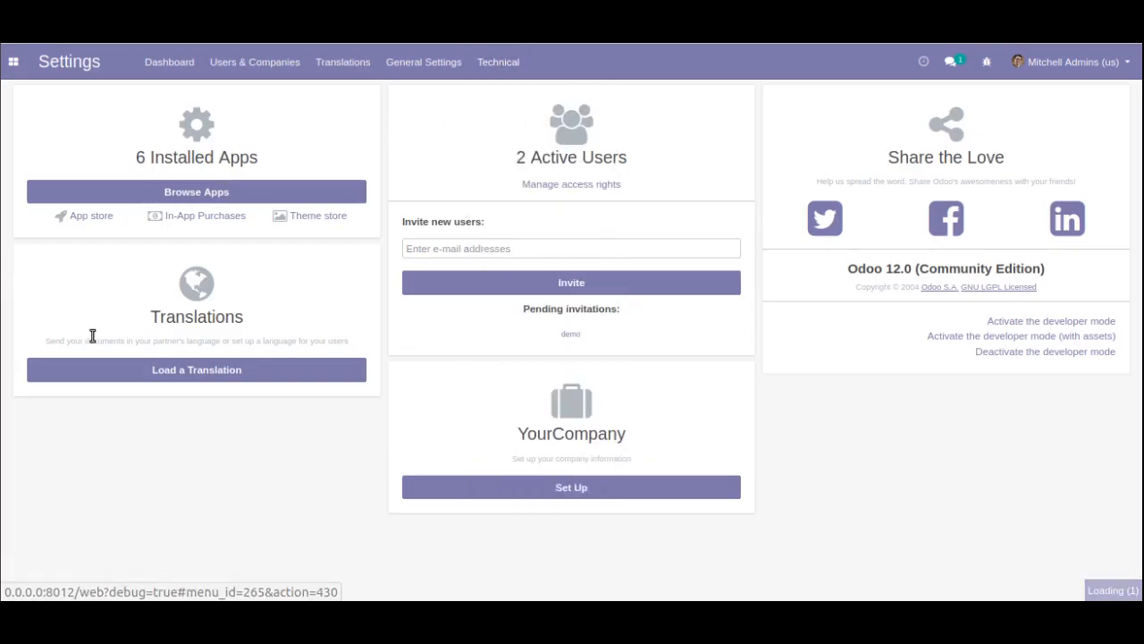
{"action": "left_click", "coordinate": [89, 333]}
{"action": "left_click", "coordinate": [32, 124]}
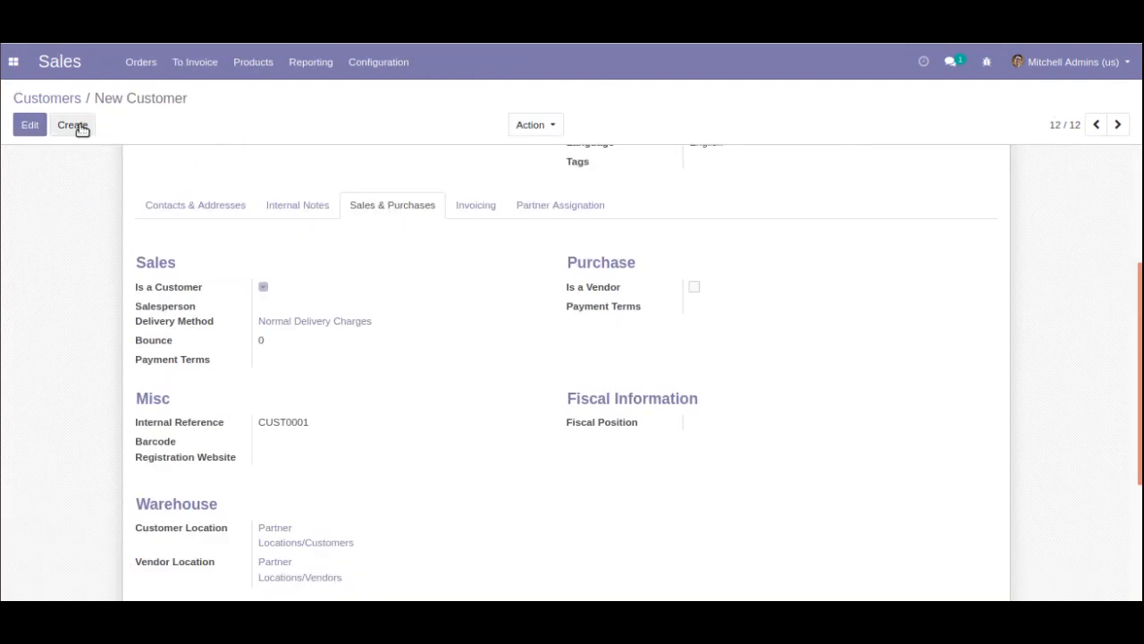
Compare the internal reference field on a blank customer form with the record.ref condition in the Partner Sequence code
{"action": "left_click", "coordinate": [75, 124]}
{"action": "scroll", "coordinate": [309, 414], "scroll_direction": "down", "scroll_amount": 4}
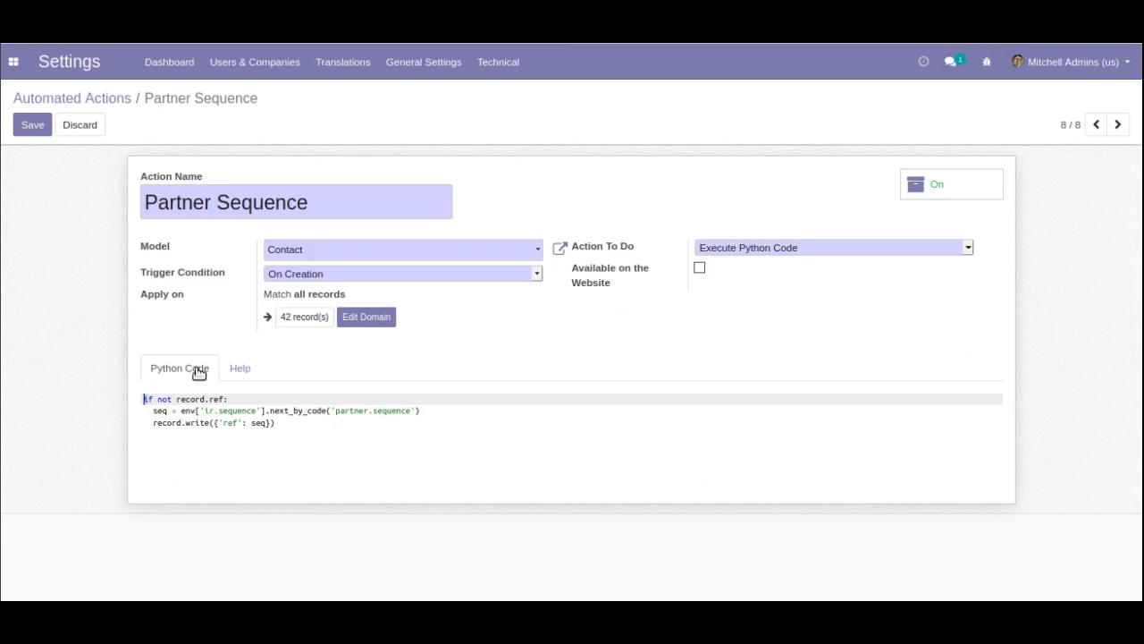
{"action": "double_click", "coordinate": [185, 399]}
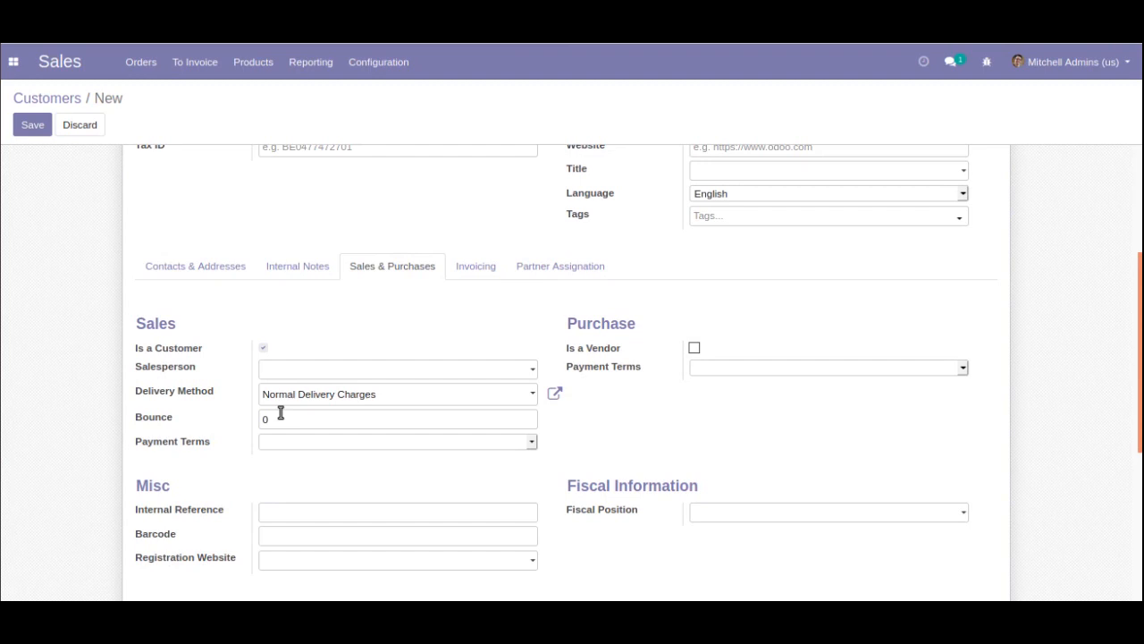
Return to the customers and start a new customer record named New Customer 2
{"action": "left_click", "coordinate": [56, 100]}
{"action": "left_click", "coordinate": [35, 130]}
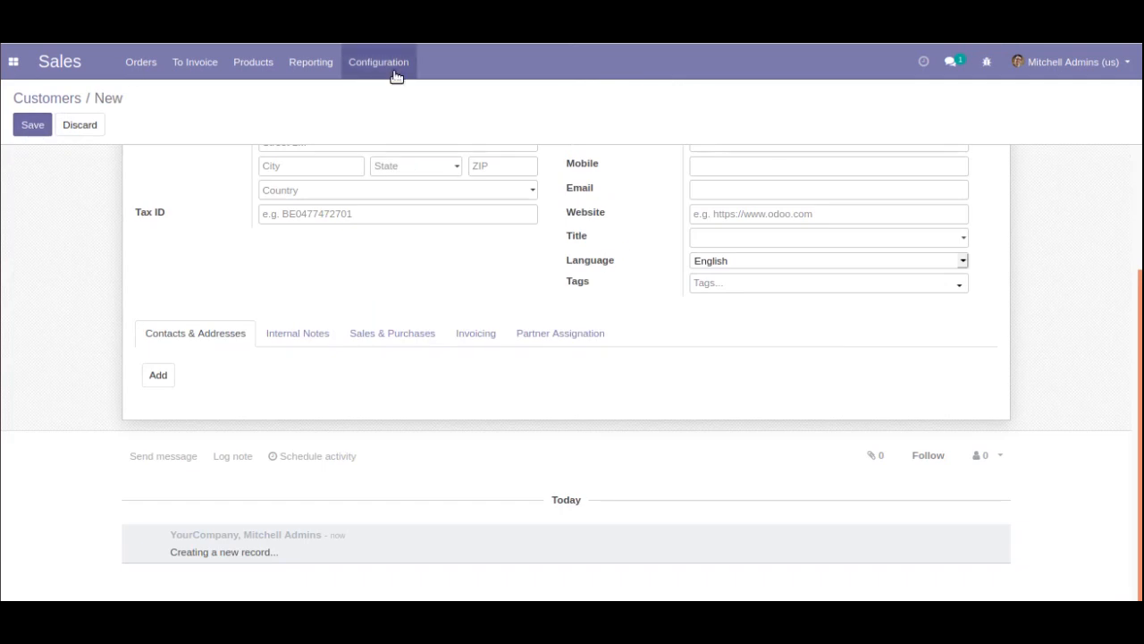
{"action": "type", "text": "Ne"}
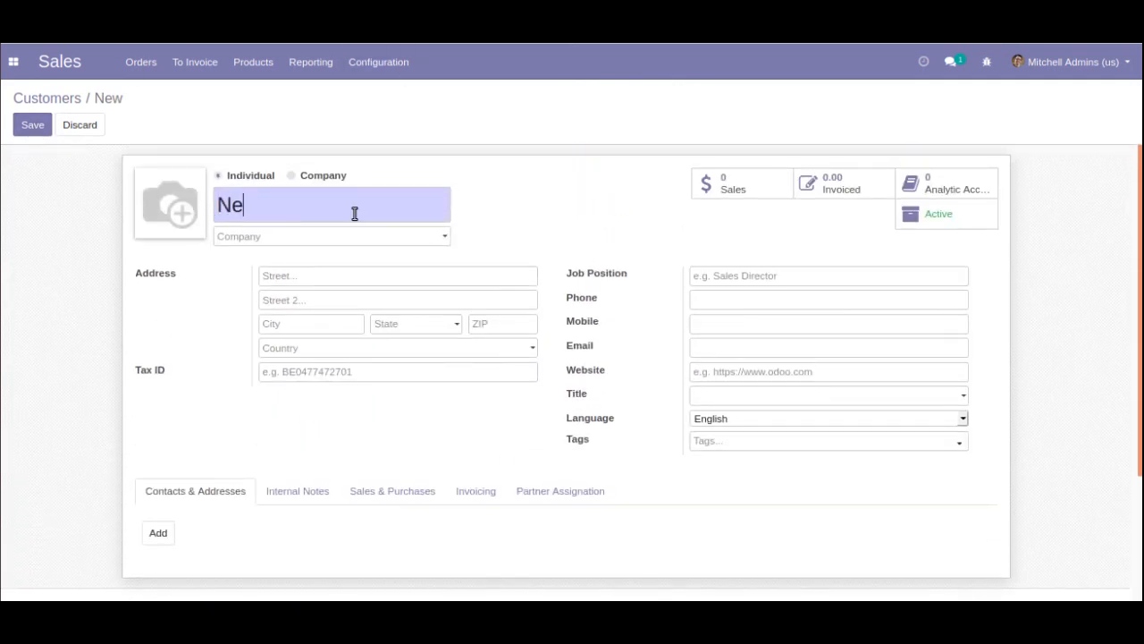
{"action": "type", "text": "w Customer 2"}
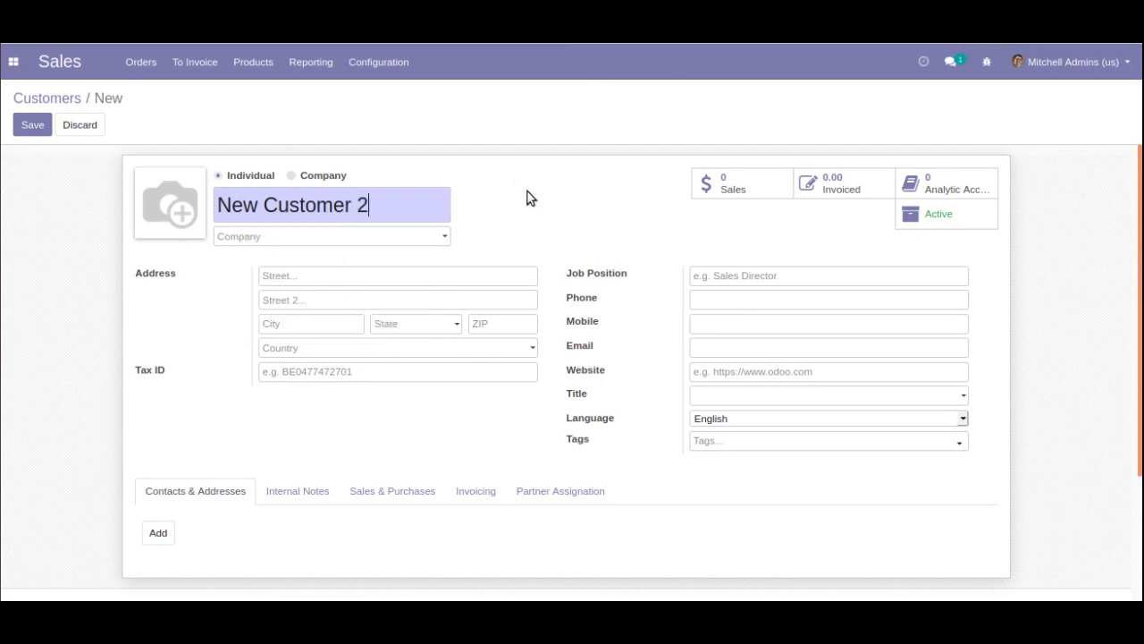
Enter TTT as the internal reference in New Customer 2's Sales & Purchases details and save the record
{"action": "scroll", "coordinate": [504, 316], "scroll_direction": "down", "scroll_amount": 3}
{"action": "left_click", "coordinate": [393, 338]}
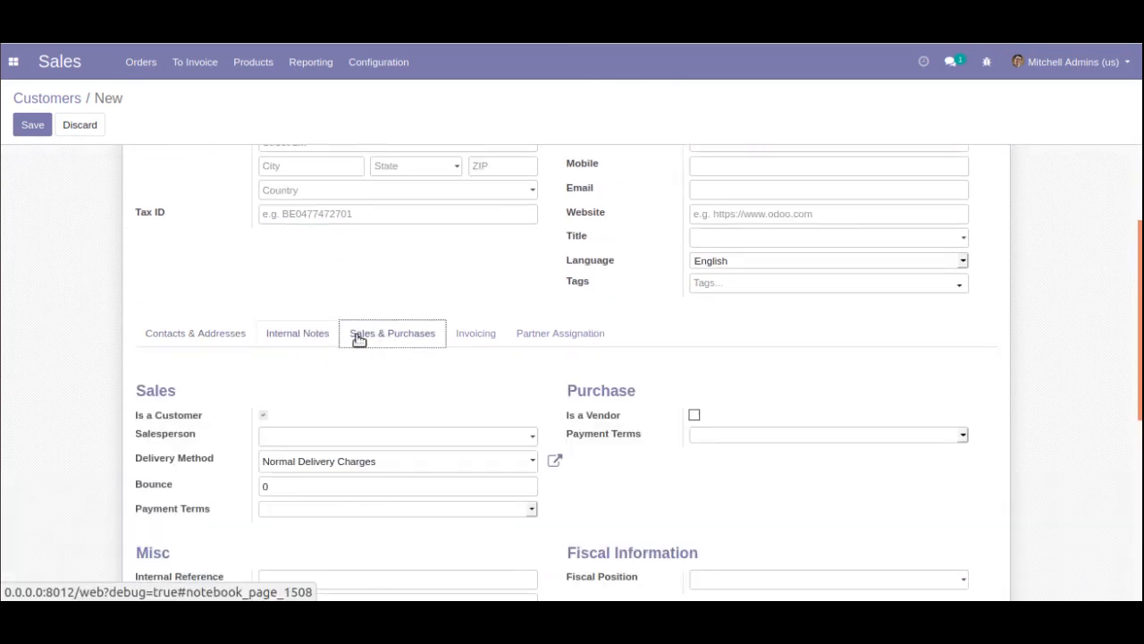
{"action": "scroll", "coordinate": [384, 339], "scroll_direction": "down", "scroll_amount": 2}
{"action": "left_click", "coordinate": [276, 470]}
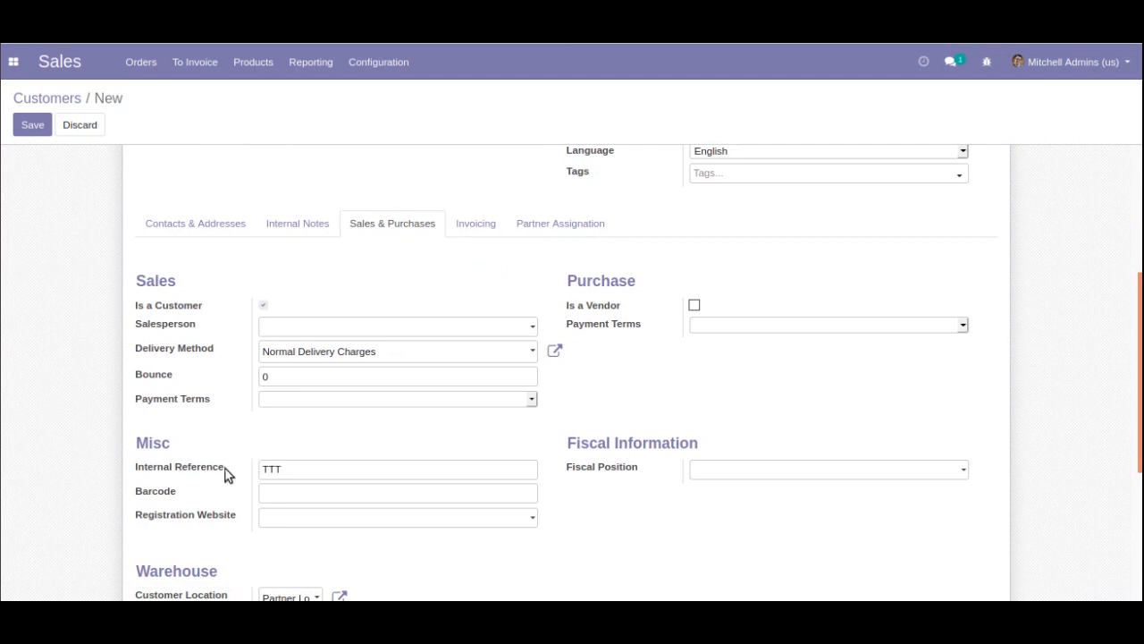
{"action": "mouse_move", "coordinate": [216, 474]}
{"action": "left_click", "coordinate": [45, 127]}
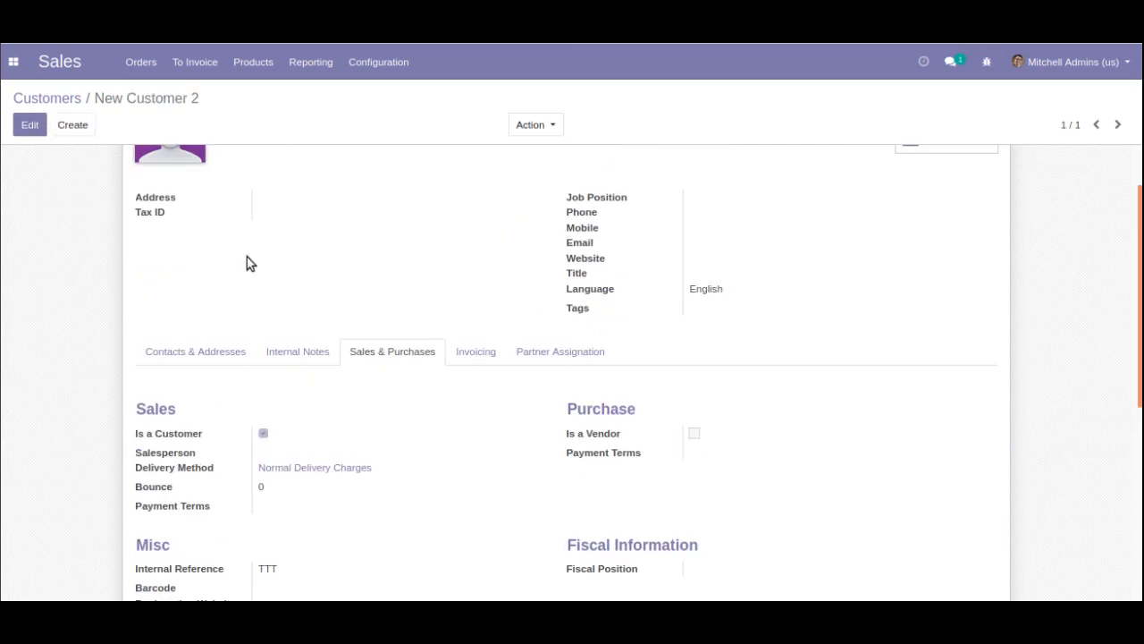
{"action": "scroll", "coordinate": [248, 269], "scroll_direction": "down", "scroll_amount": 2}
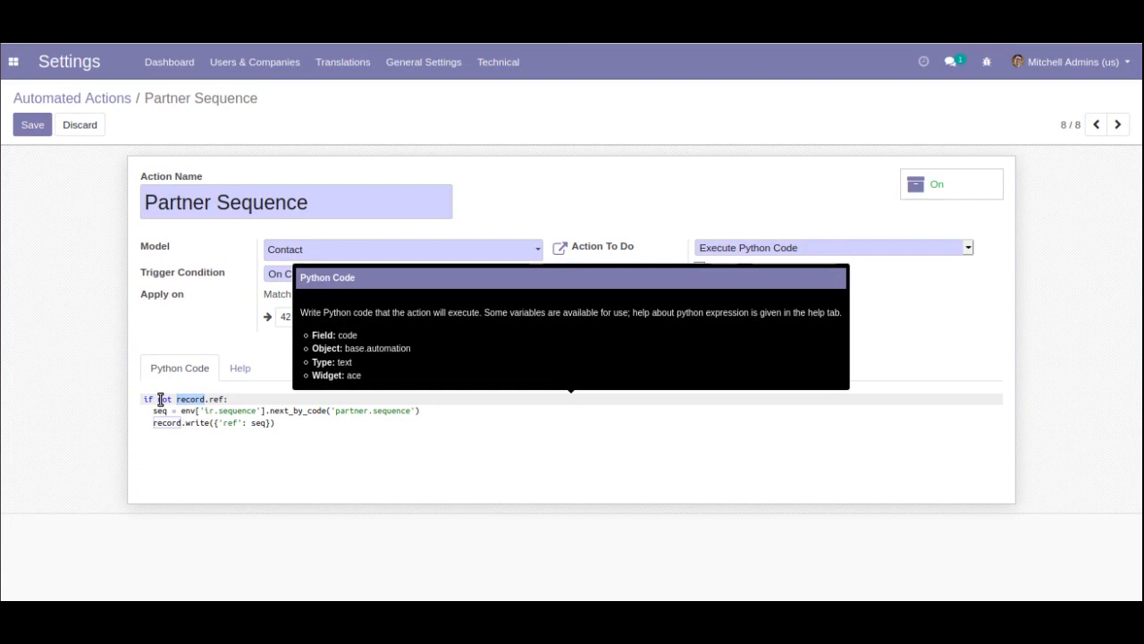
Review the Partner Sequence Python code, highlighting the if not record.ref condition and the lines that run under it
{"action": "left_click_drag", "start_coordinate": [148, 411], "coordinate": [200, 432]}
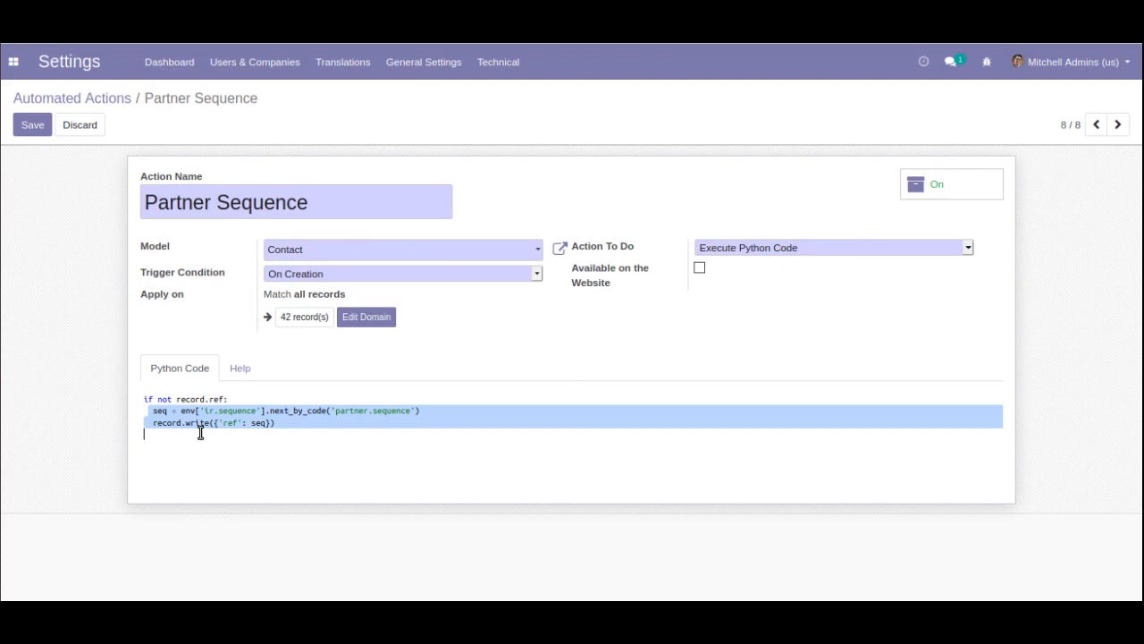
{"action": "left_click", "coordinate": [199, 431]}
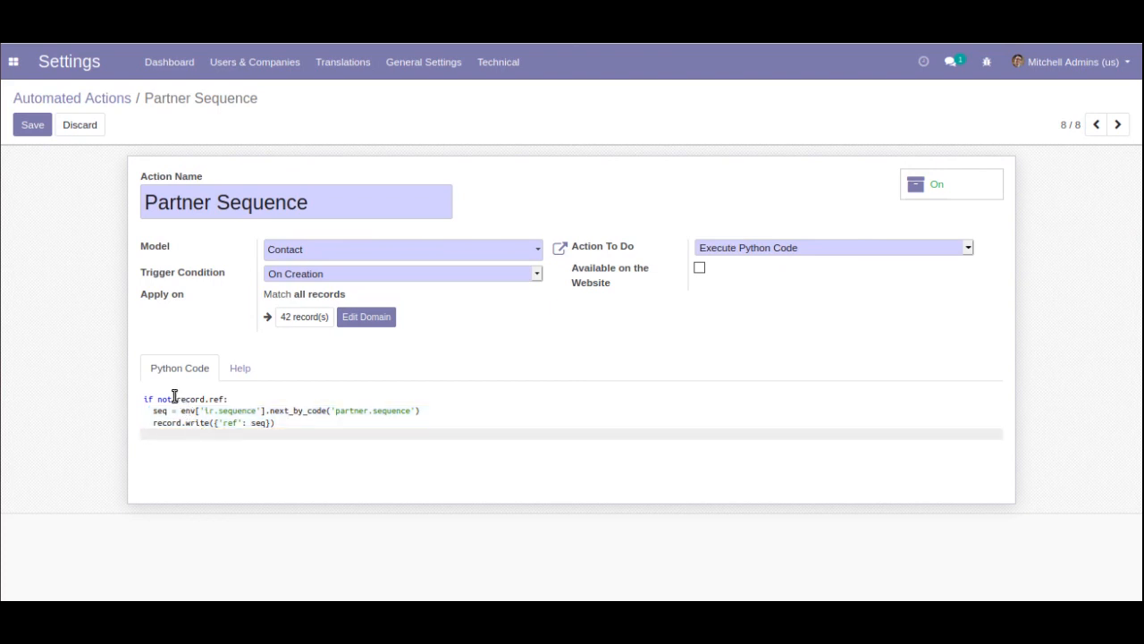
{"action": "left_click", "coordinate": [174, 399]}
{"action": "double_click", "coordinate": [174, 398]}
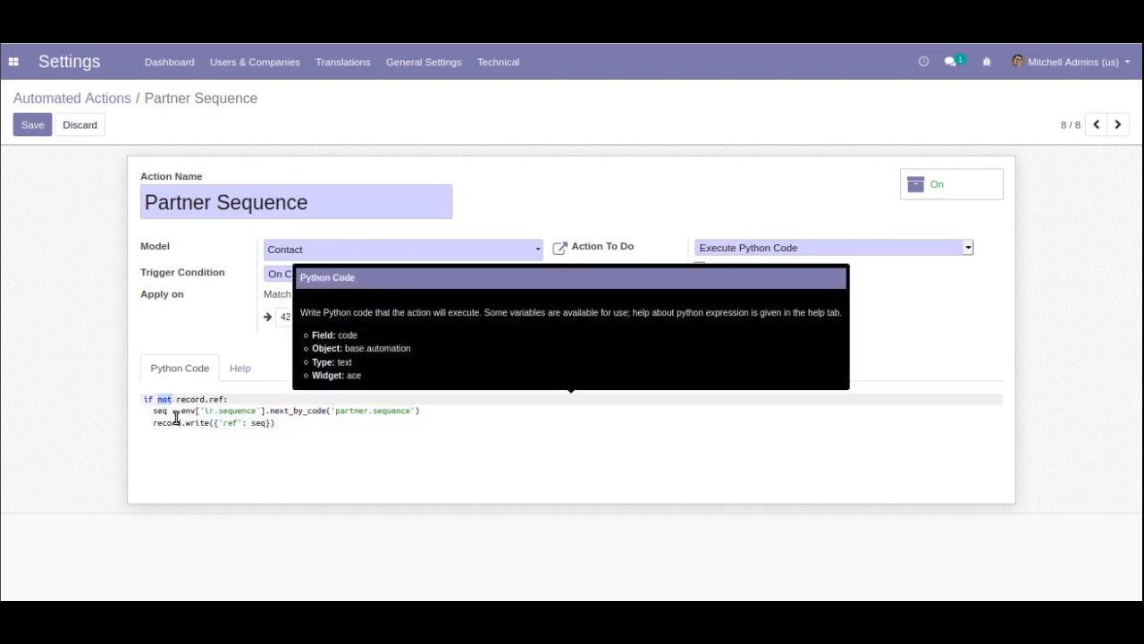
{"action": "left_click_drag", "start_coordinate": [178, 411], "coordinate": [266, 411]}
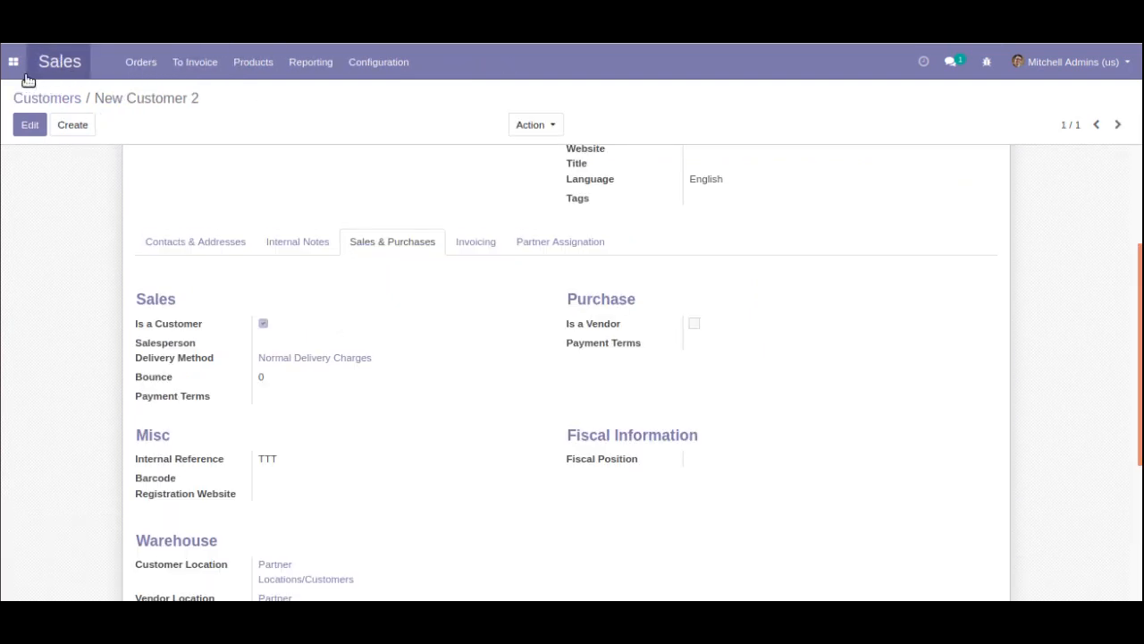
Open the Sequences list in Settings and inspect its list view definition for the model name, ir.sequence
{"action": "left_click", "coordinate": [13, 61]}
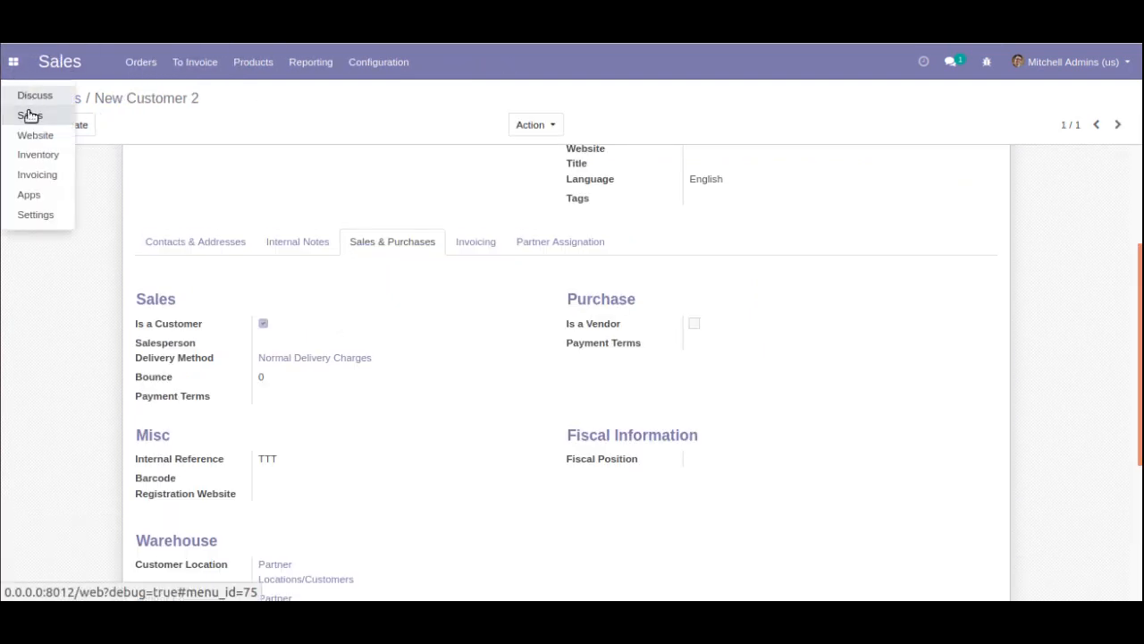
{"action": "left_click", "coordinate": [45, 215]}
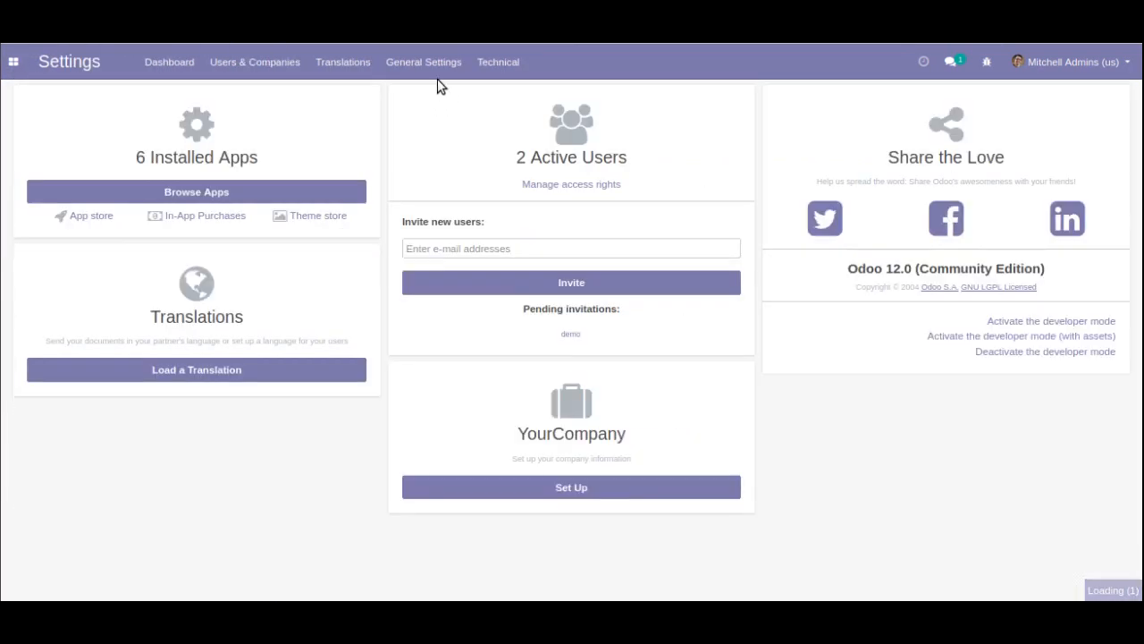
{"action": "left_click", "coordinate": [483, 74]}
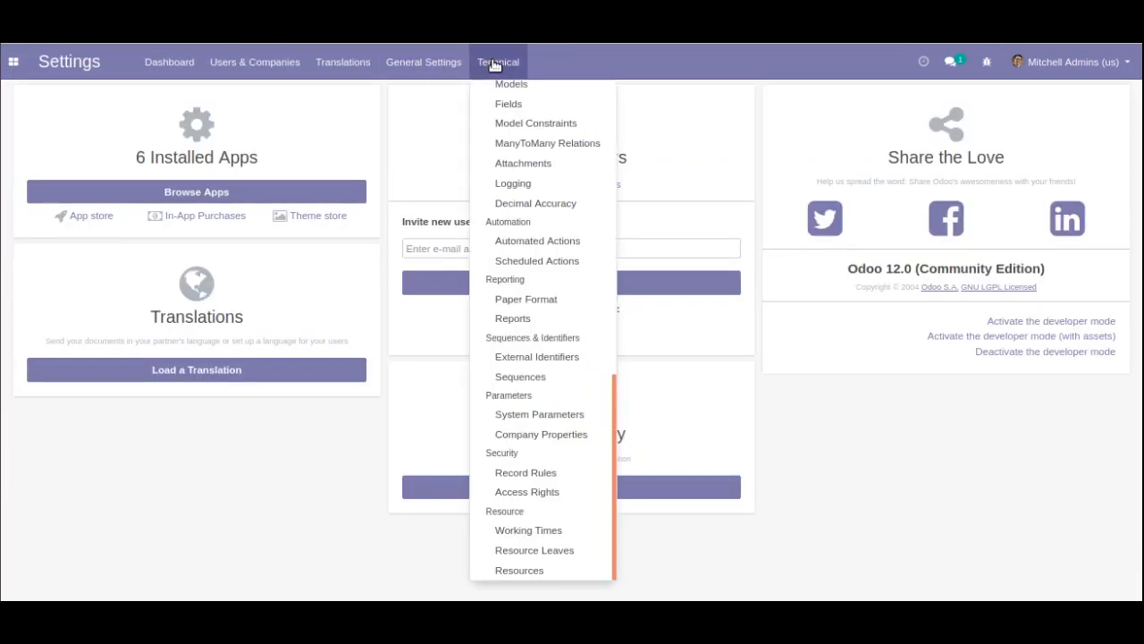
{"action": "left_click", "coordinate": [541, 375]}
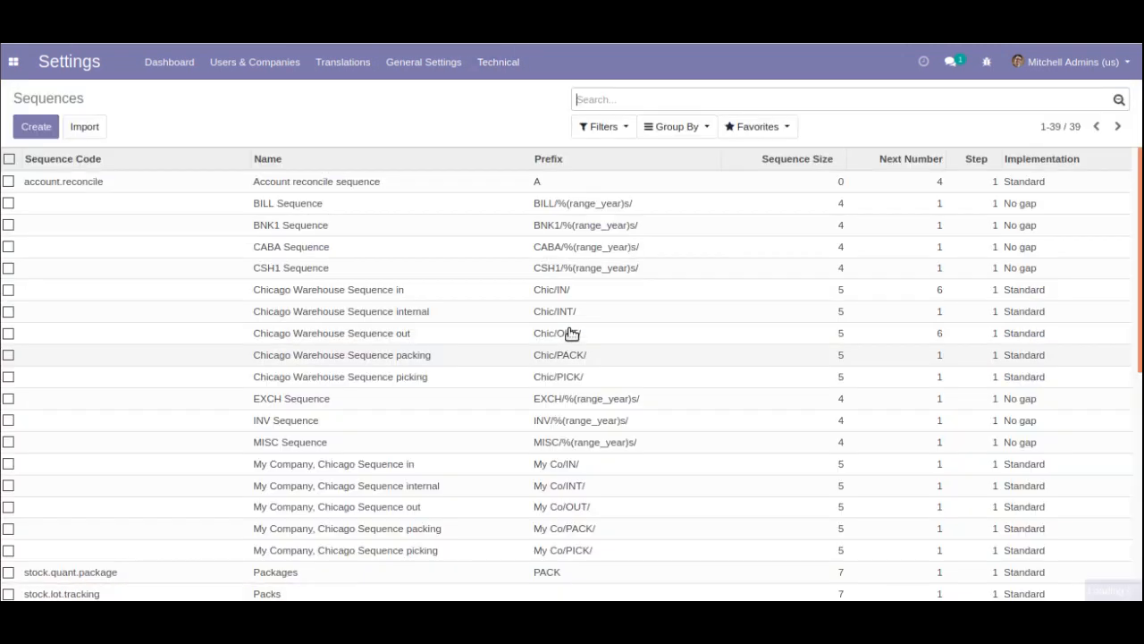
{"action": "left_click", "coordinate": [986, 78]}
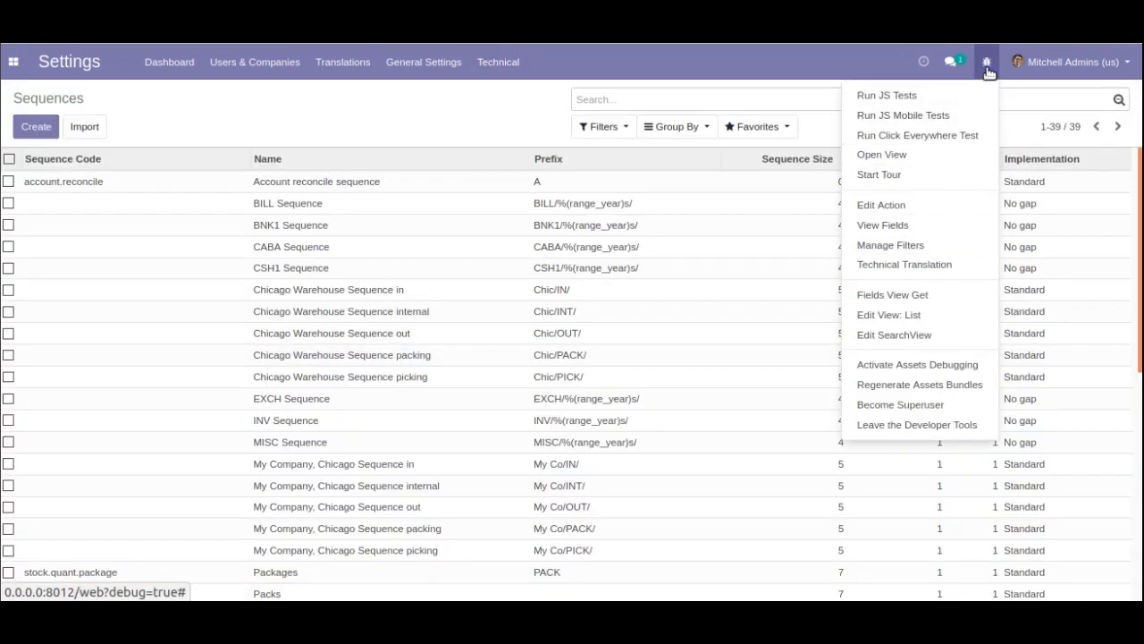
{"action": "left_click", "coordinate": [924, 318]}
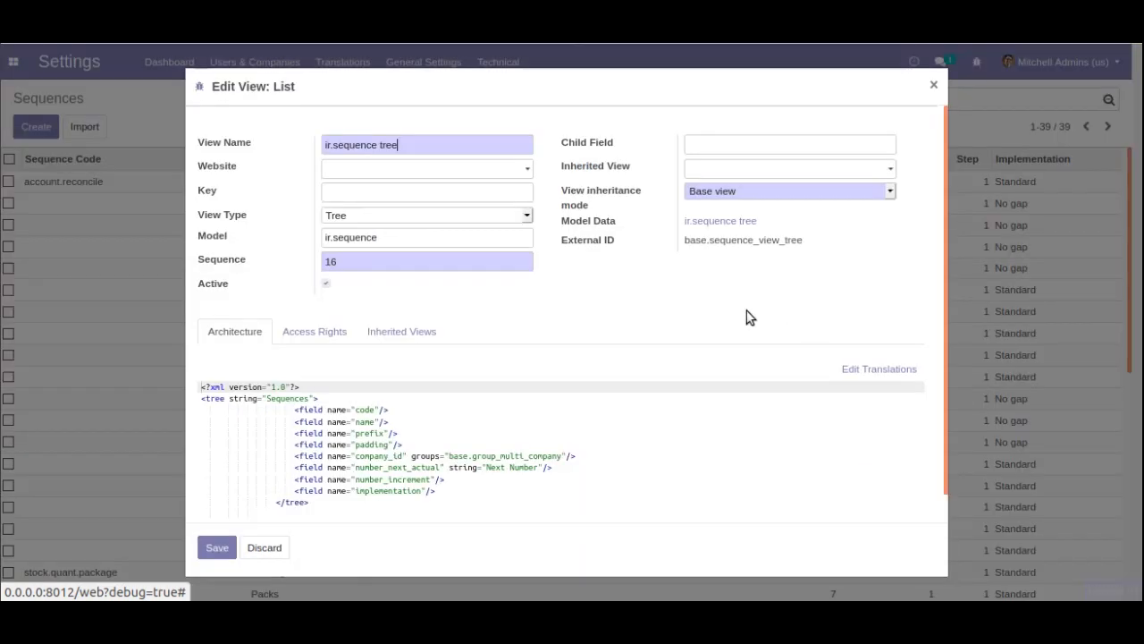
{"action": "double_click", "coordinate": [339, 238]}
{"action": "left_click", "coordinate": [441, 240]}
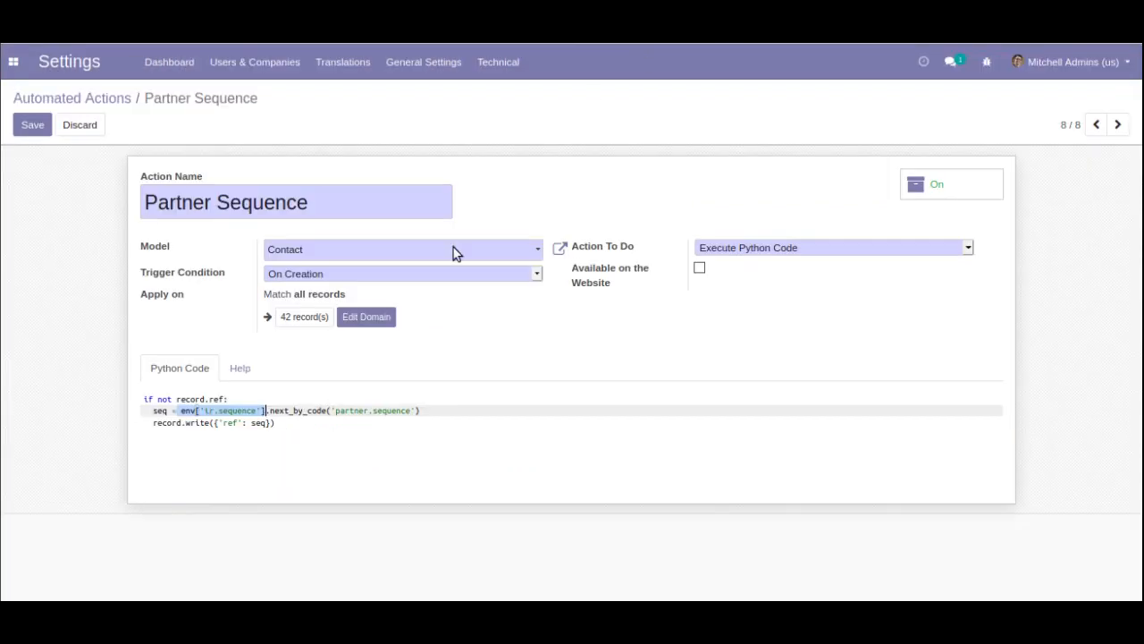
Highlight next_by_code and the partner.sequence argument in the Partner Sequence automated action's Python code
{"action": "left_click", "coordinate": [206, 413]}
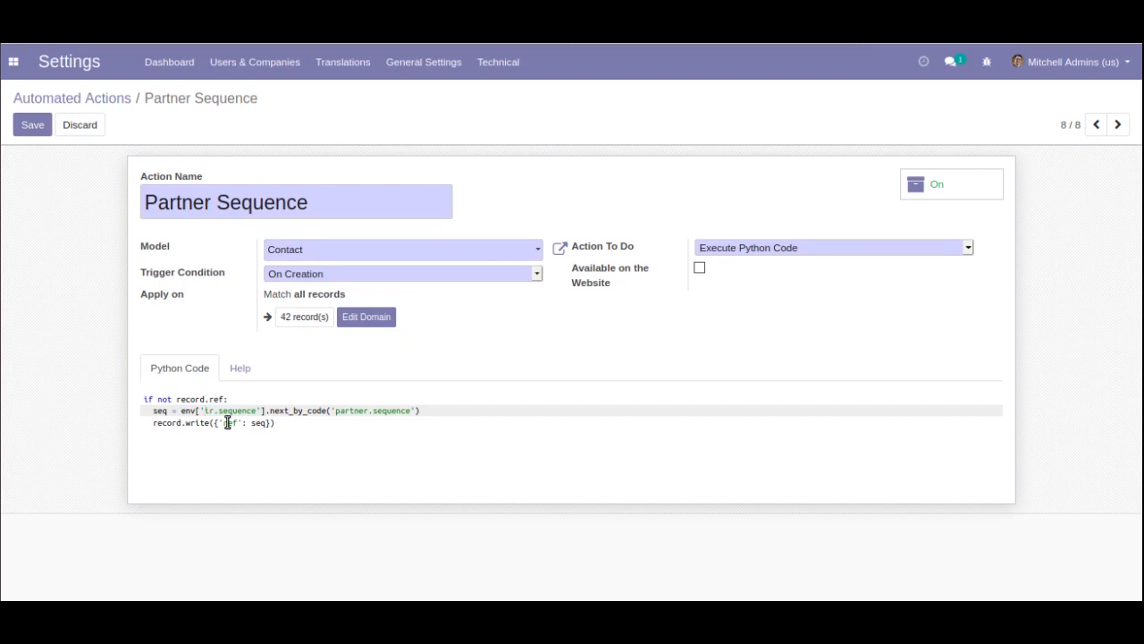
{"action": "double_click", "coordinate": [281, 412]}
{"action": "left_click_drag", "start_coordinate": [335, 413], "coordinate": [411, 410]}
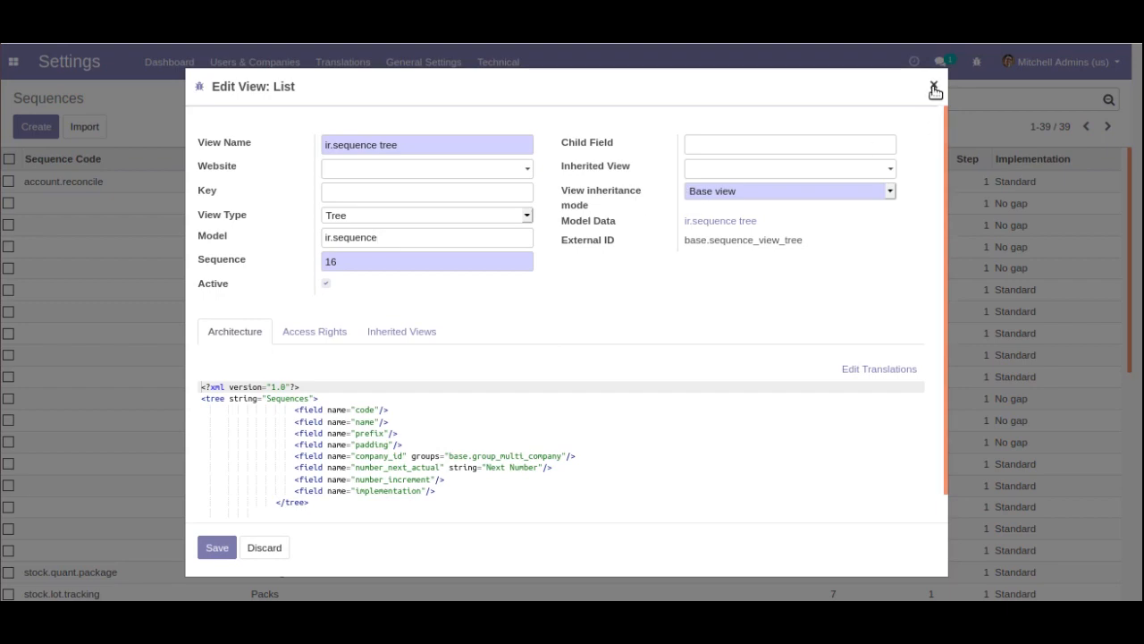
Close the view definition, search the sequences for partner, and check the sequence code on the Partner Sequence record
{"action": "left_click", "coordinate": [933, 82]}
{"action": "left_click", "coordinate": [723, 105]}
{"action": "type", "text": "partner"}
{"action": "key", "text": "Return"}
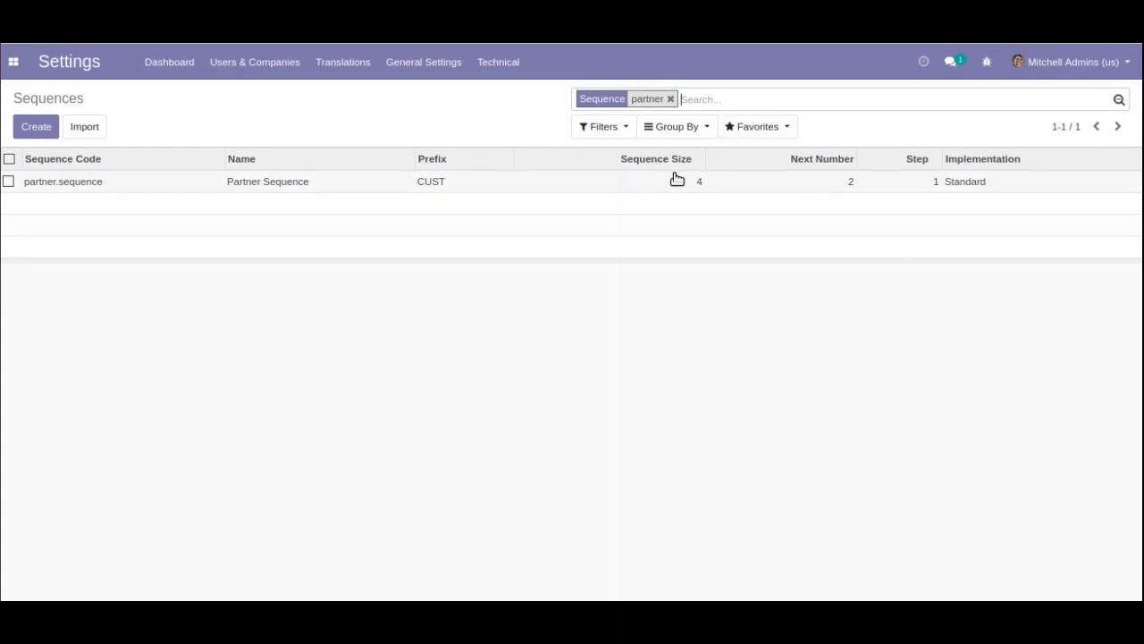
{"action": "left_click", "coordinate": [660, 186]}
{"action": "left_click", "coordinate": [28, 127]}
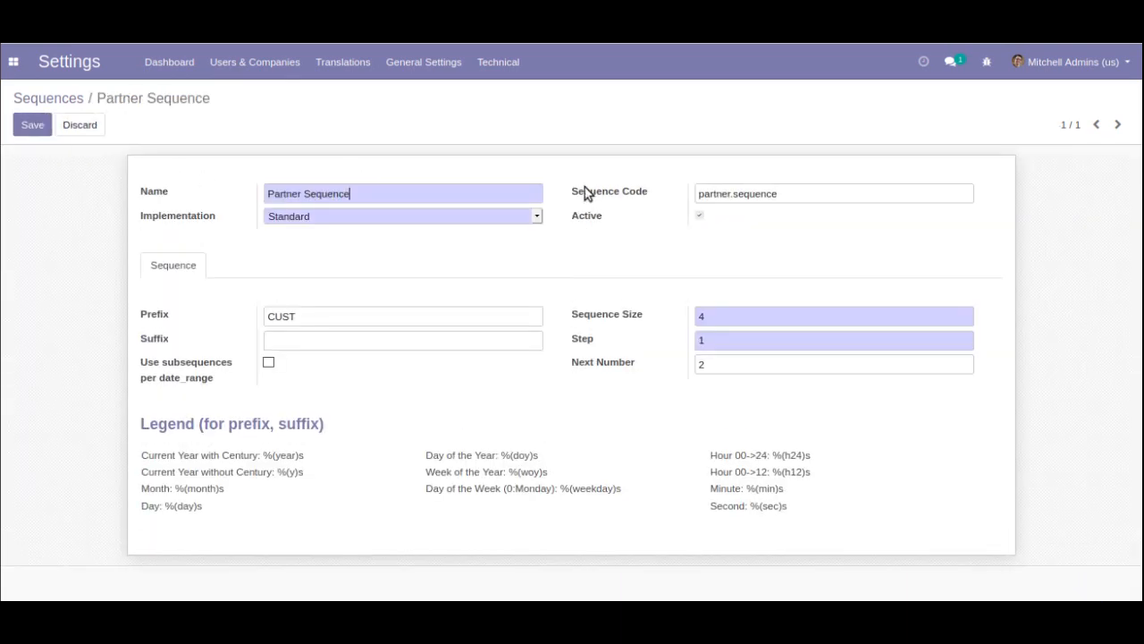
{"action": "triple_click", "coordinate": [707, 194]}
{"action": "left_click", "coordinate": [642, 209]}
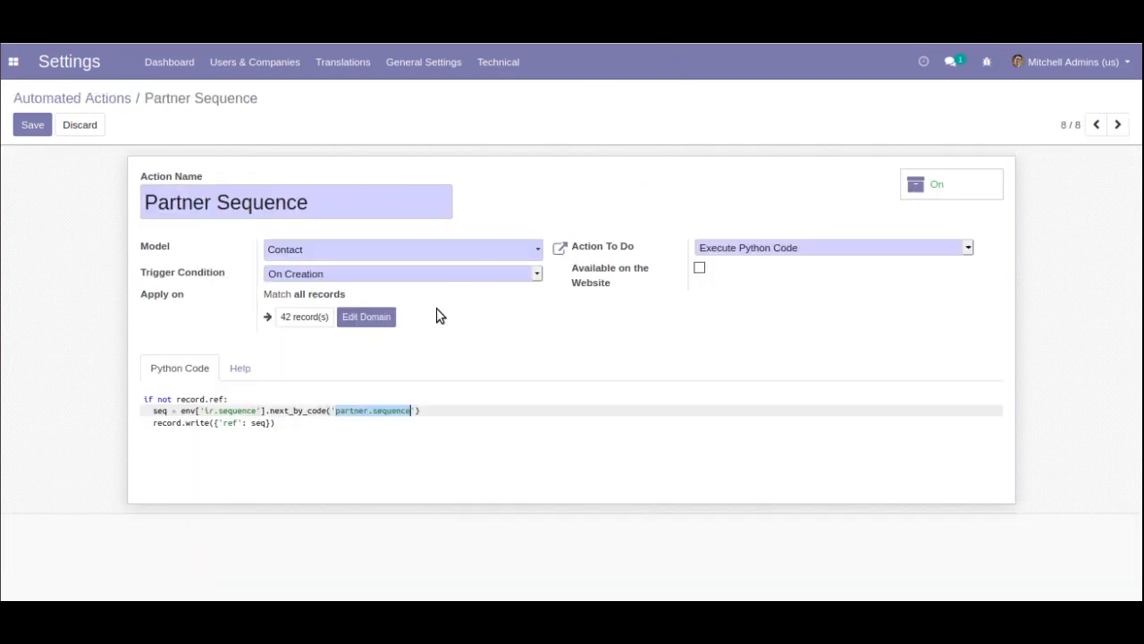
Review how the automated action's code gets seq through next_by_code and writes it to the record's ref field
{"action": "double_click", "coordinate": [303, 410]}
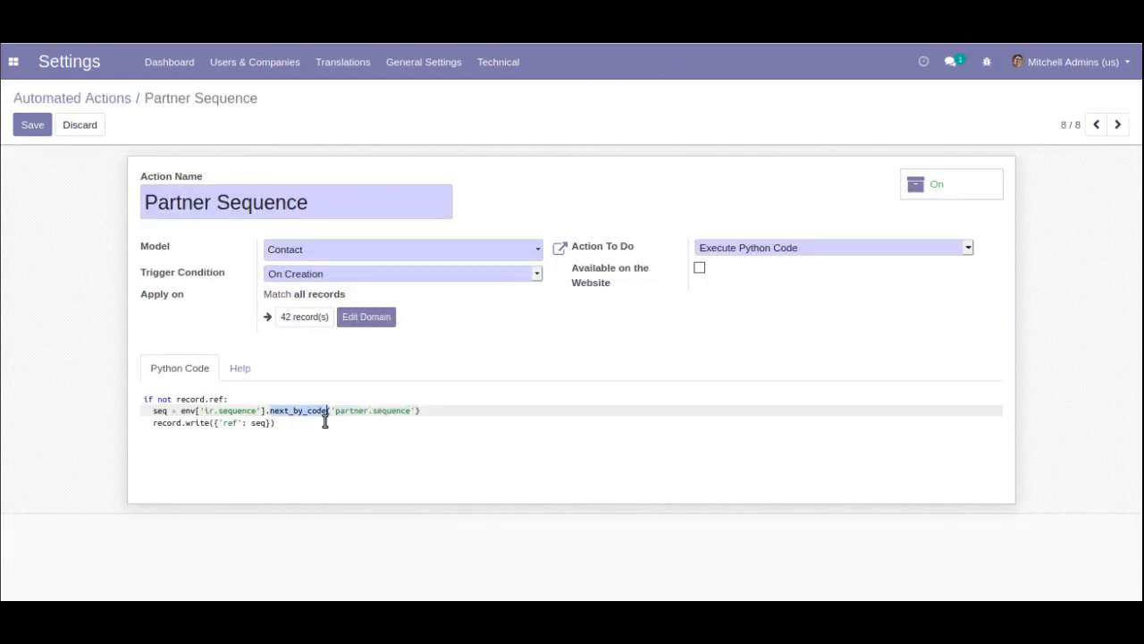
{"action": "left_click", "coordinate": [335, 412]}
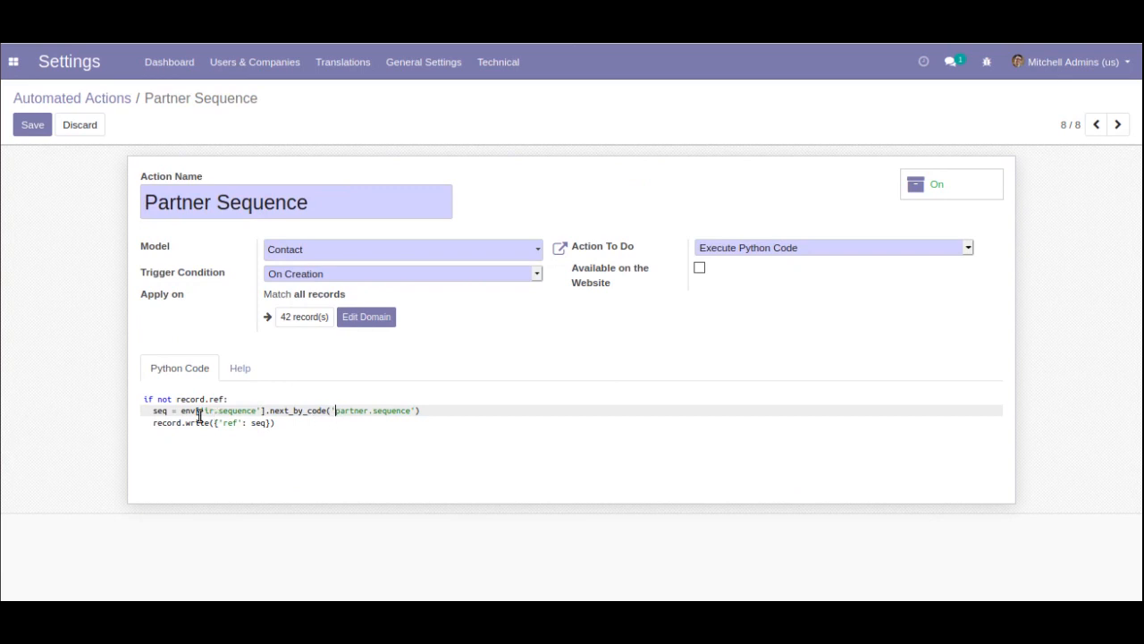
{"action": "double_click", "coordinate": [166, 412]}
{"action": "left_click_drag", "start_coordinate": [154, 424], "coordinate": [224, 429]}
{"action": "double_click", "coordinate": [230, 420]}
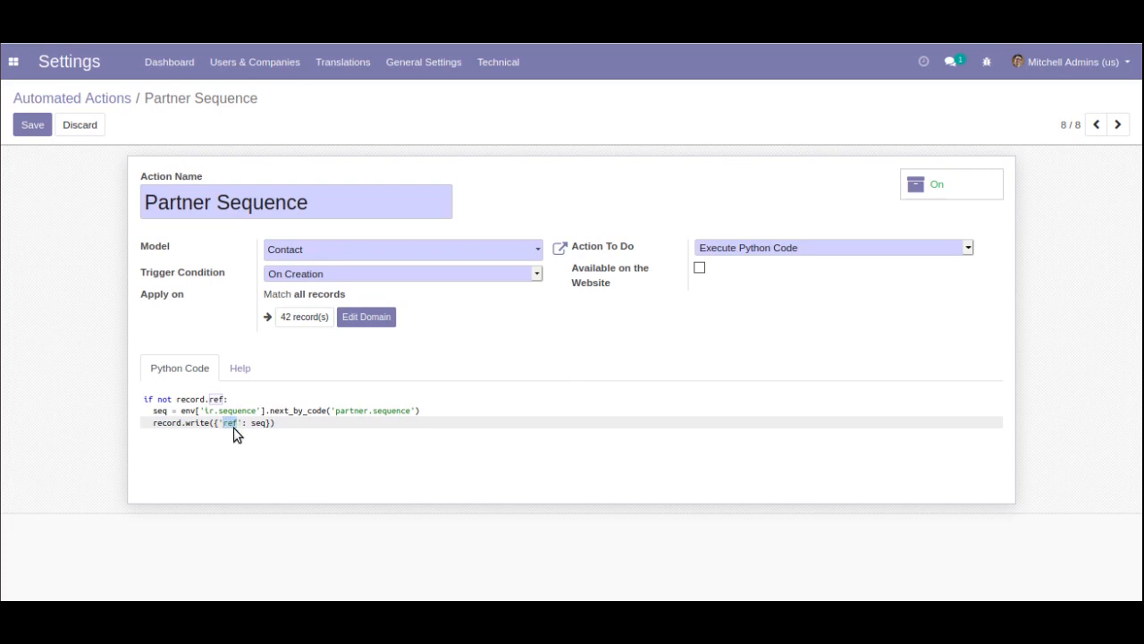
{"action": "left_click", "coordinate": [155, 410]}
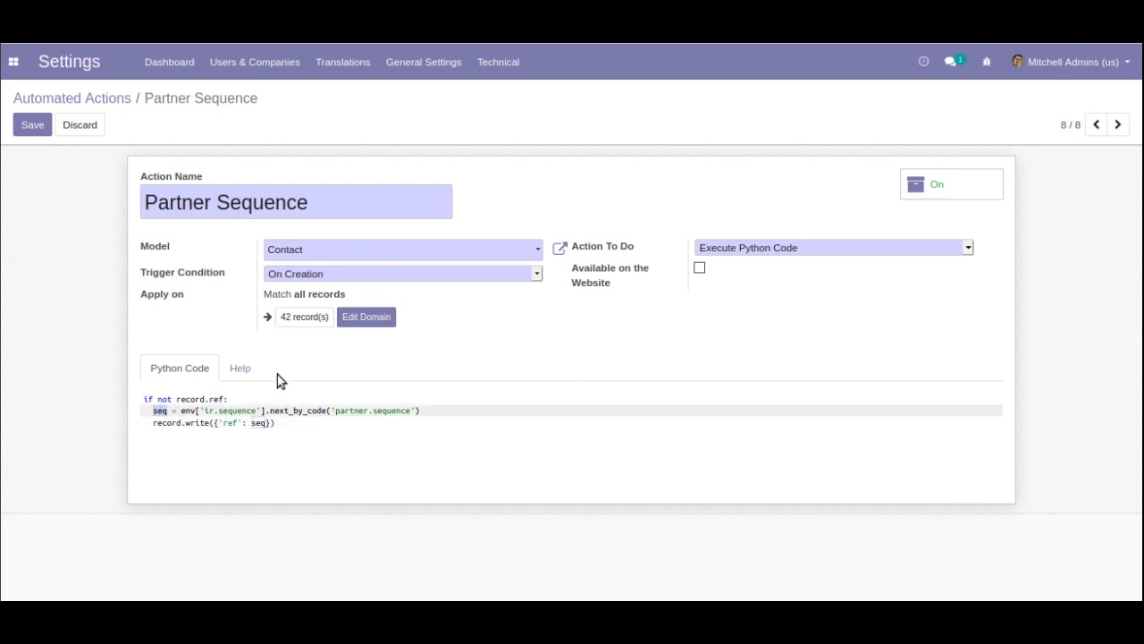
{"action": "left_click_drag", "start_coordinate": [296, 431], "coordinate": [143, 398]}
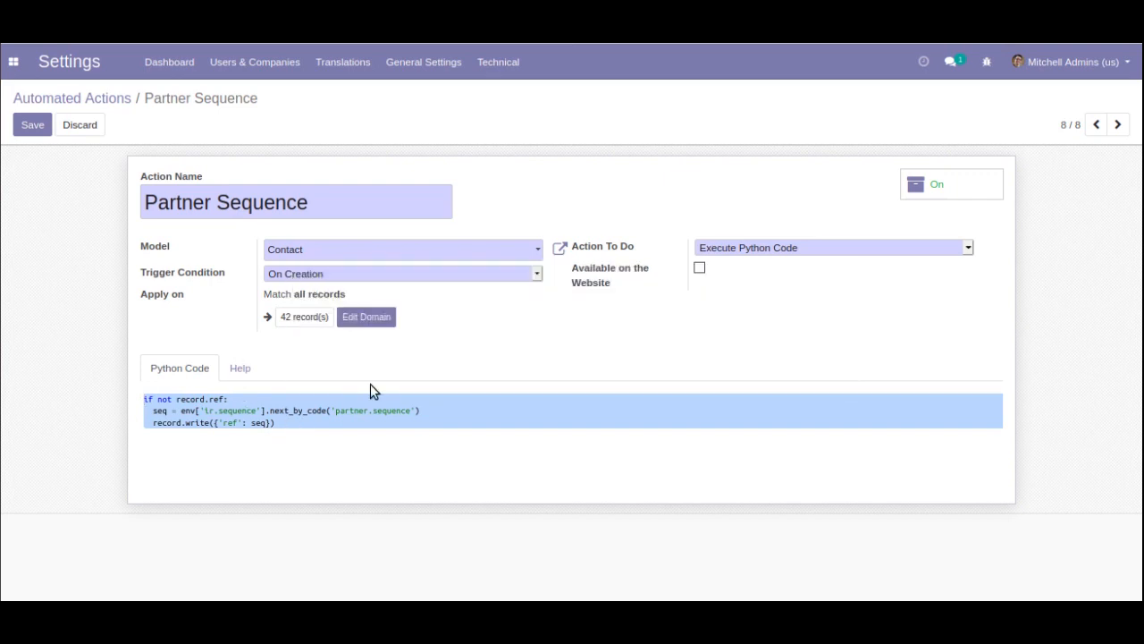
Change the Partner Sequence automated action's trigger condition to On Creation & Update and save it
{"action": "left_click", "coordinate": [339, 252]}
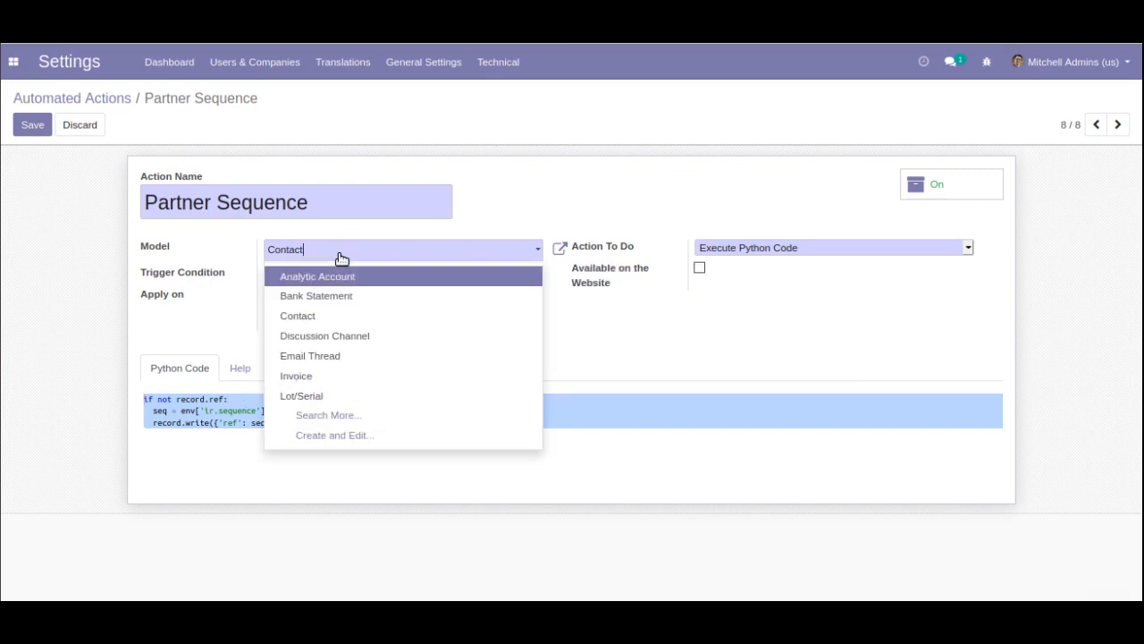
{"action": "left_click", "coordinate": [283, 275]}
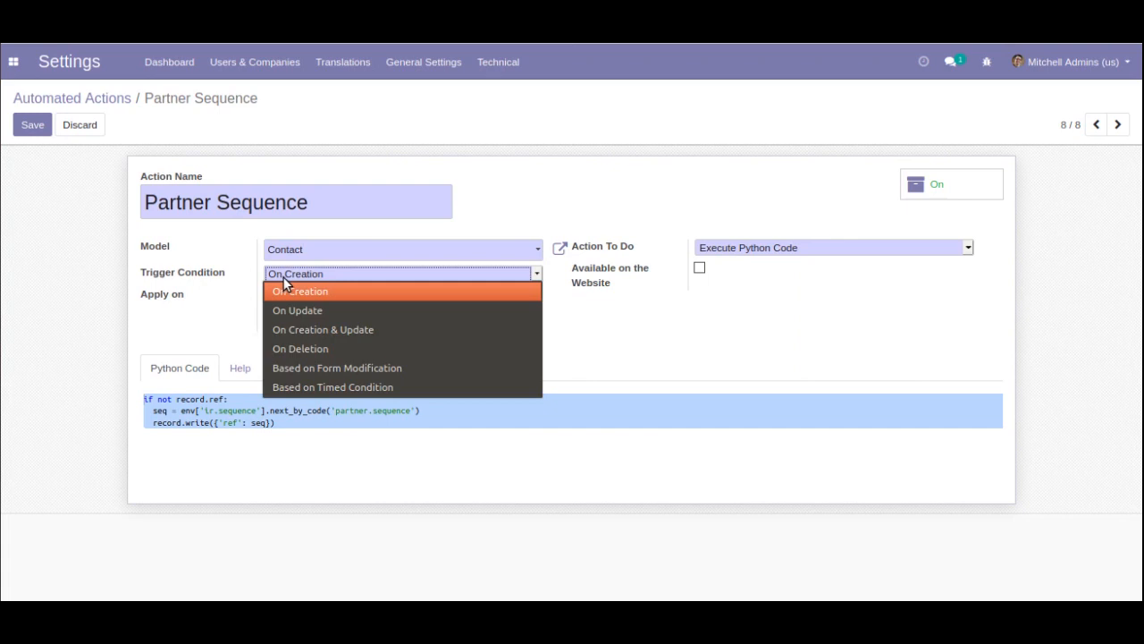
{"action": "left_click", "coordinate": [322, 329]}
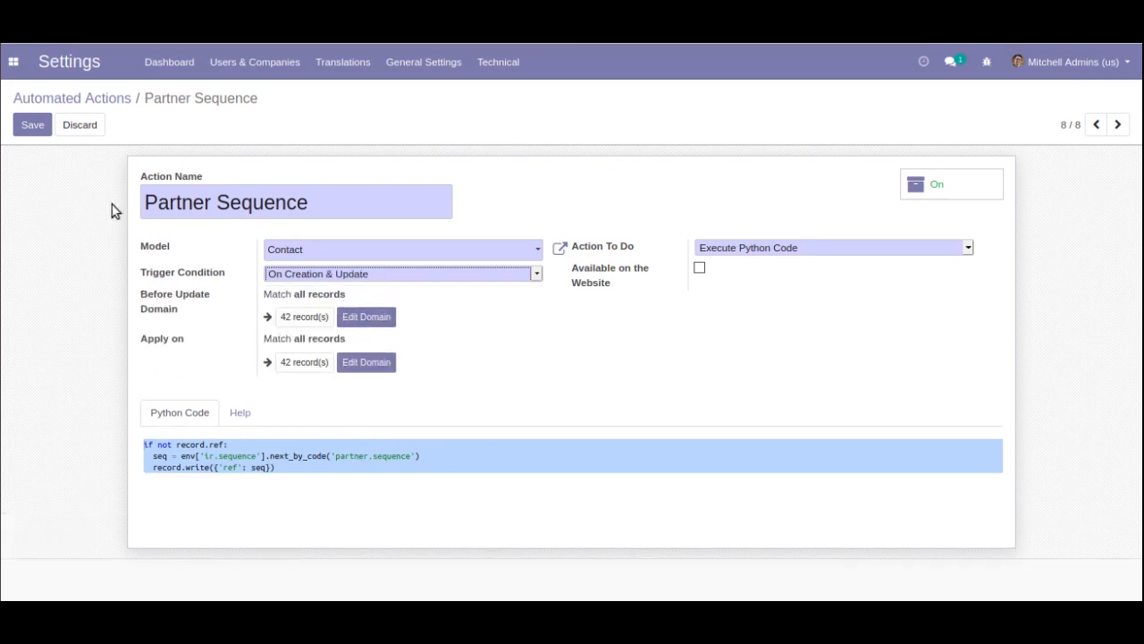
{"action": "left_click", "coordinate": [42, 127]}
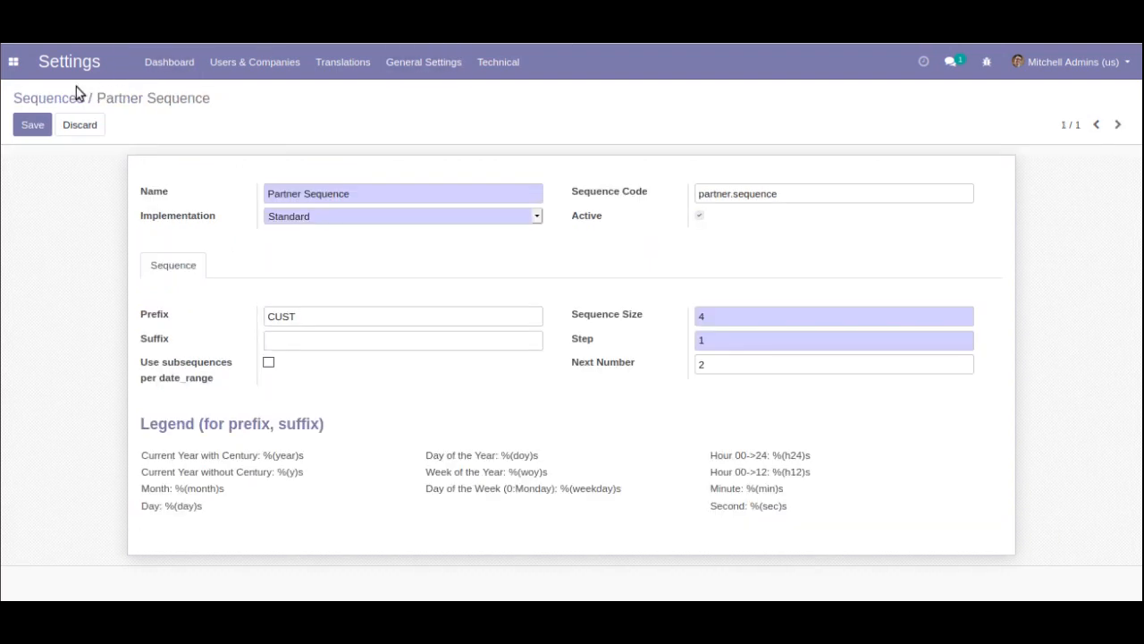
Open the existing customer Deco Addict for editing and show the internal reference in its Sales & Purchases details
{"action": "left_click", "coordinate": [14, 62]}
{"action": "left_click", "coordinate": [20, 113]}
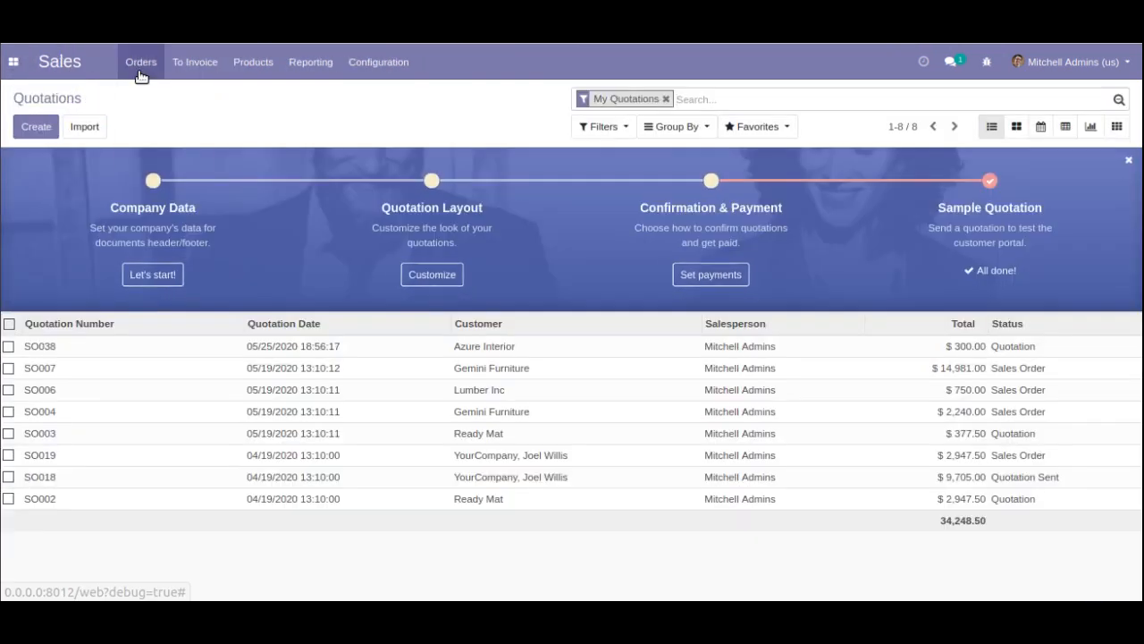
{"action": "left_click", "coordinate": [140, 62]}
{"action": "left_click", "coordinate": [165, 153]}
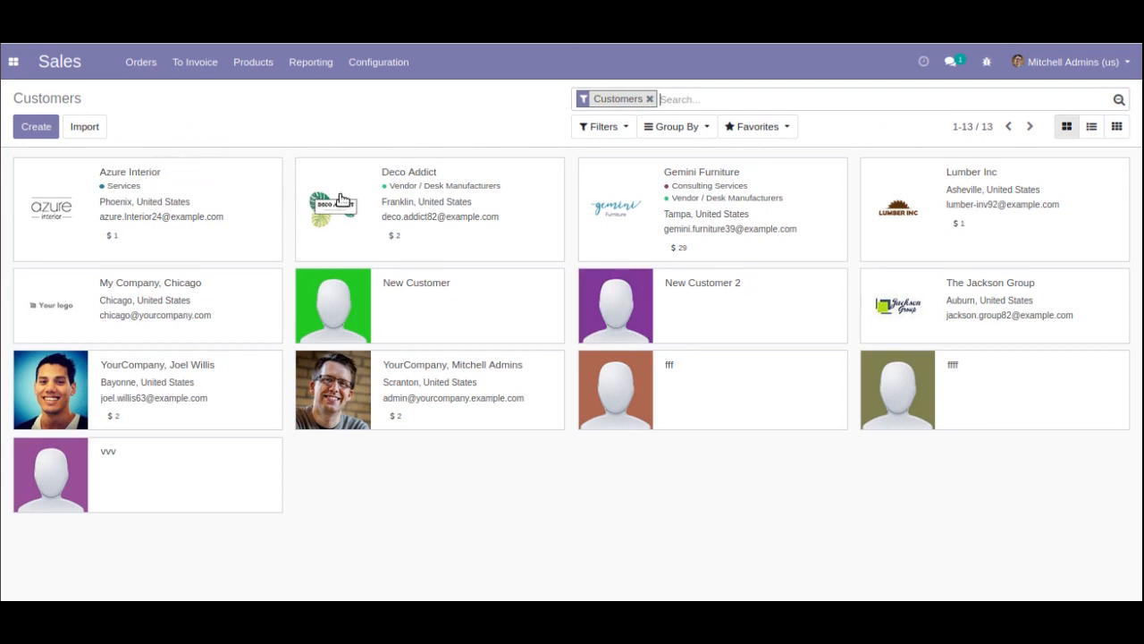
{"action": "left_click", "coordinate": [446, 191]}
{"action": "left_click", "coordinate": [30, 126]}
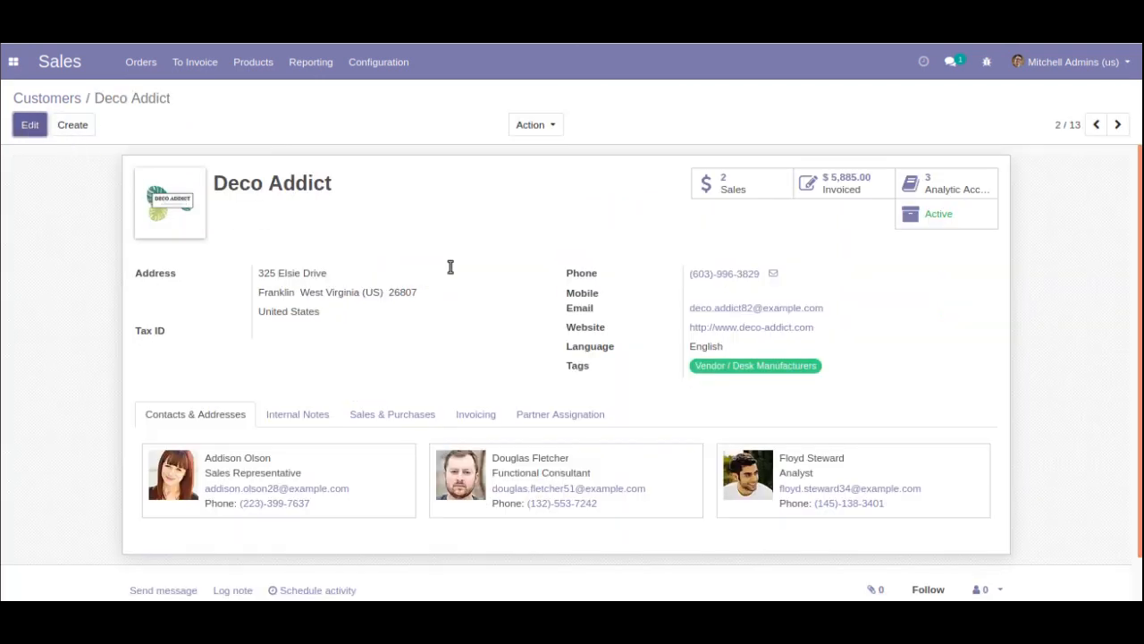
{"action": "left_click", "coordinate": [392, 442]}
{"action": "scroll", "coordinate": [268, 402], "scroll_direction": "down", "scroll_amount": 2}
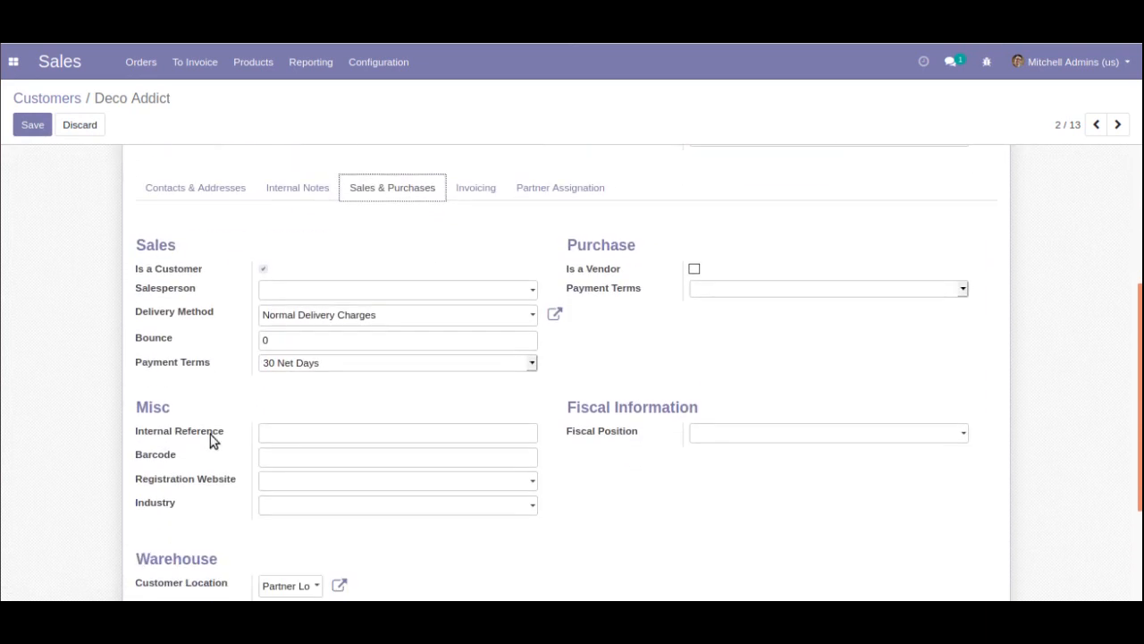
Rename the customer to Deco Addicts, save the record, and check its internal reference
{"action": "scroll", "coordinate": [304, 394], "scroll_direction": "up", "scroll_amount": 3}
{"action": "scroll", "coordinate": [332, 327], "scroll_direction": "up", "scroll_amount": 2}
{"action": "left_click", "coordinate": [351, 212]}
{"action": "type", "text": "s"}
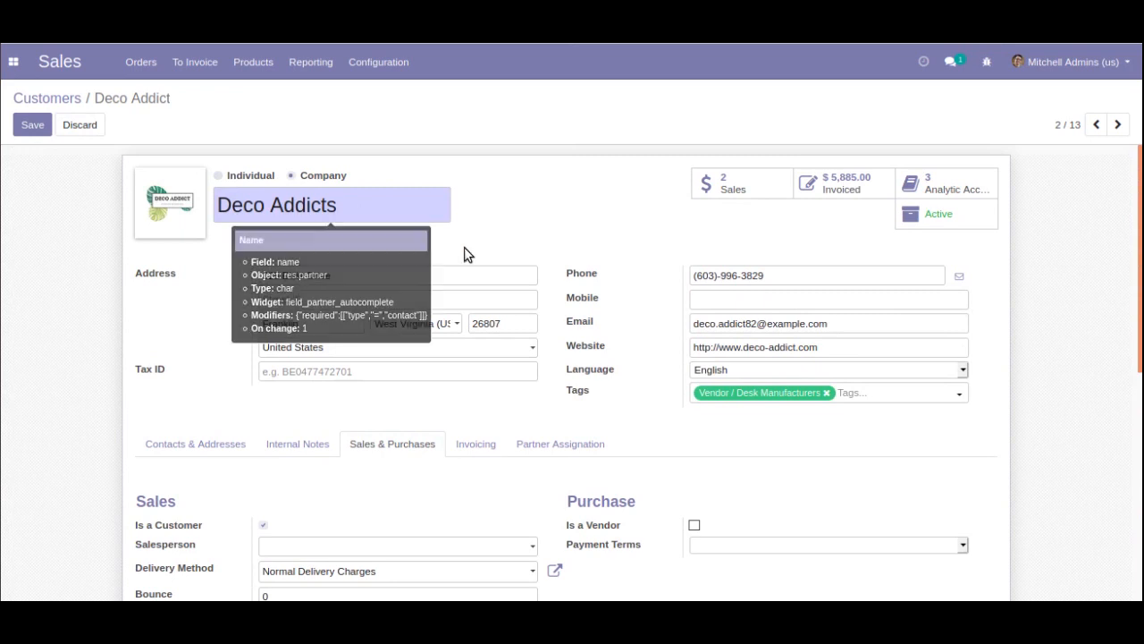
{"action": "scroll", "coordinate": [439, 250], "scroll_direction": "down", "scroll_amount": 5}
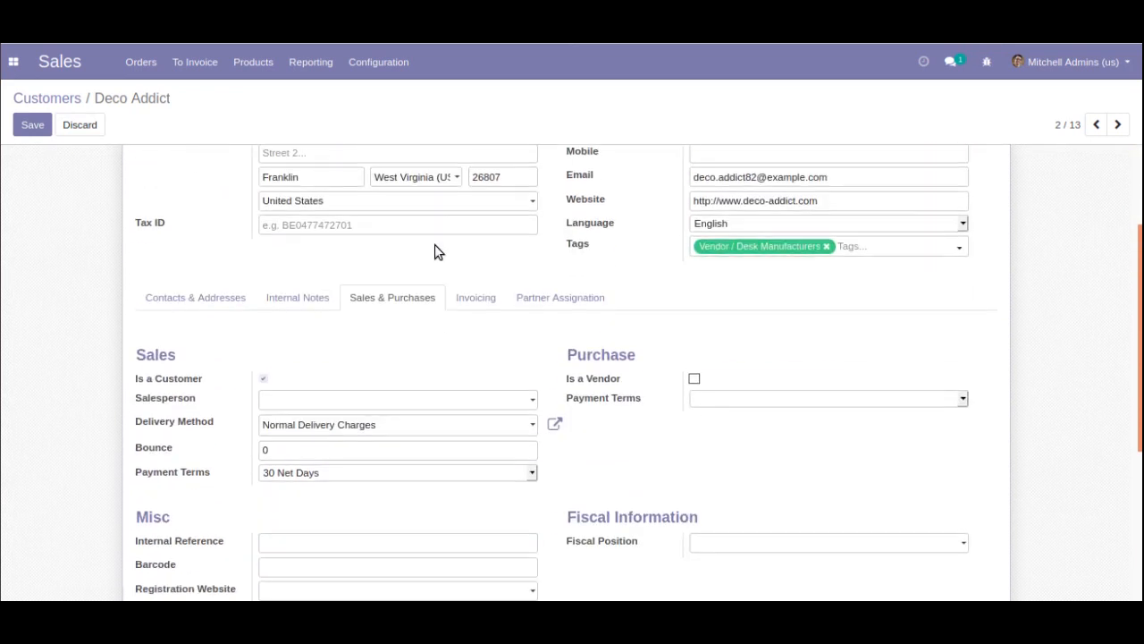
{"action": "scroll", "coordinate": [297, 469], "scroll_direction": "up", "scroll_amount": 2}
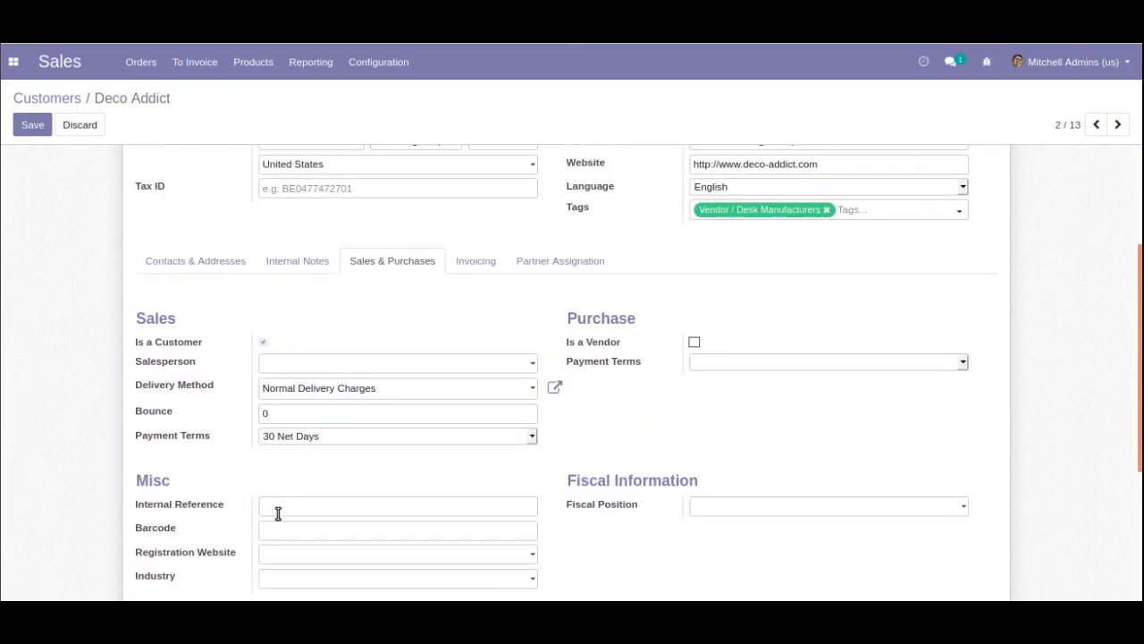
{"action": "left_click", "coordinate": [33, 125]}
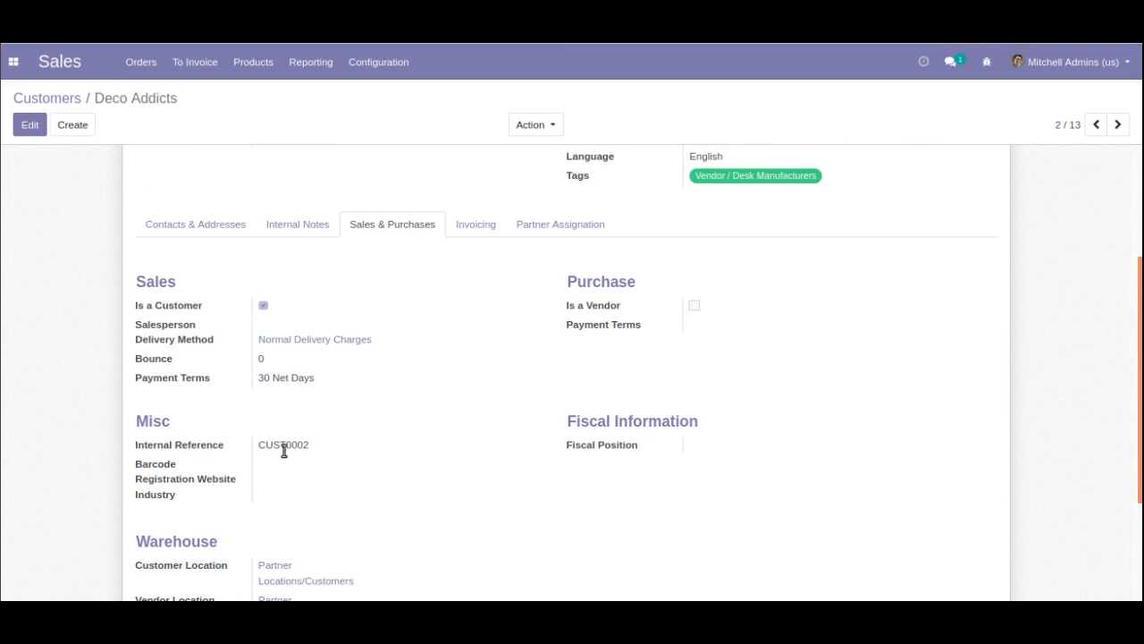
{"action": "left_click_drag", "start_coordinate": [261, 446], "coordinate": [286, 452]}
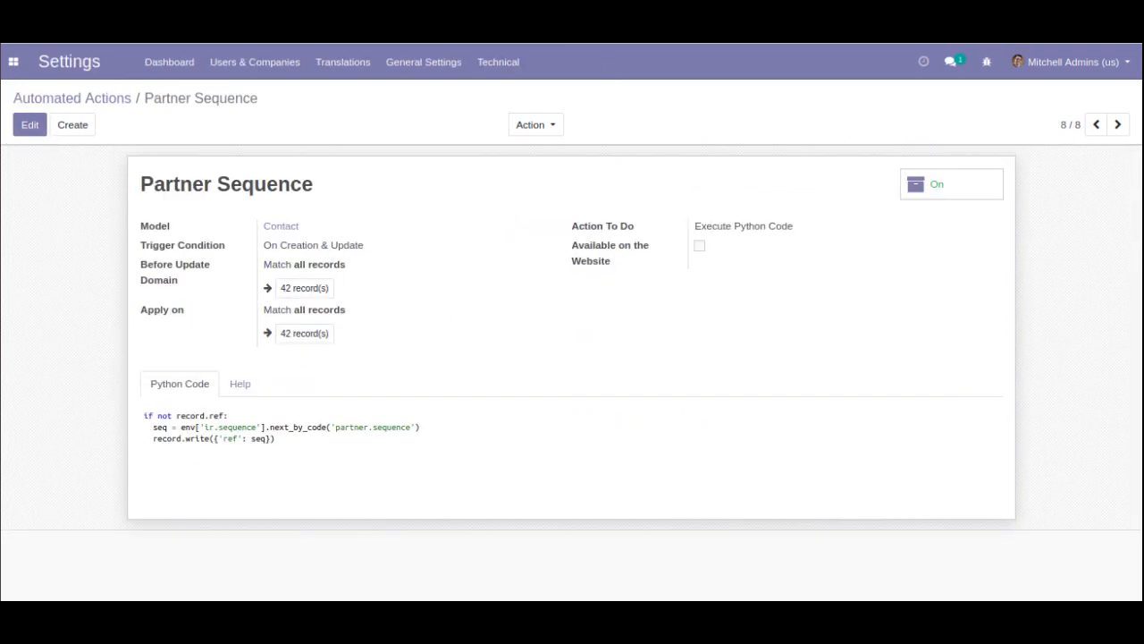
Find the Partner Sequence record by searching the sequences for partner, and review its prefix and numbering settings
{"action": "left_click", "coordinate": [497, 63]}
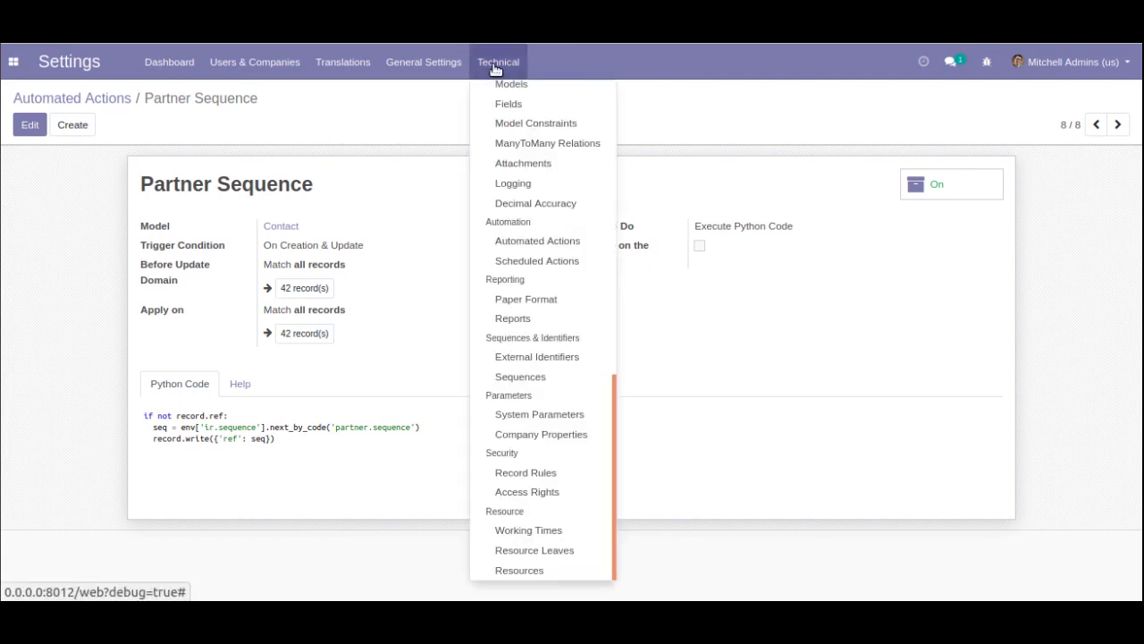
{"action": "left_click", "coordinate": [525, 378]}
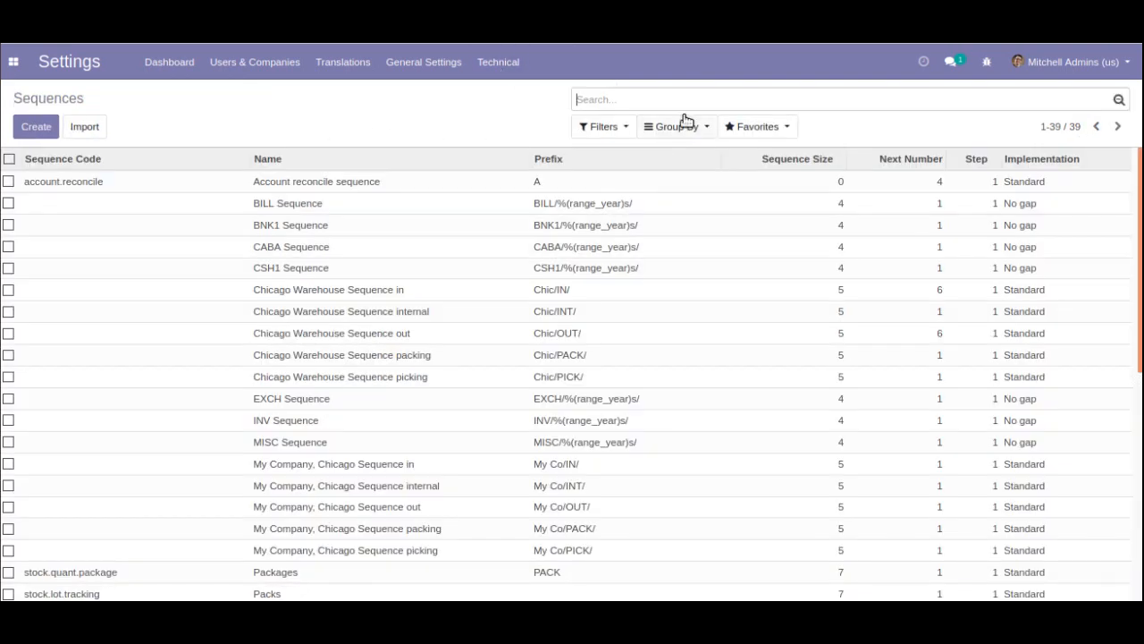
{"action": "type", "text": "partner"}
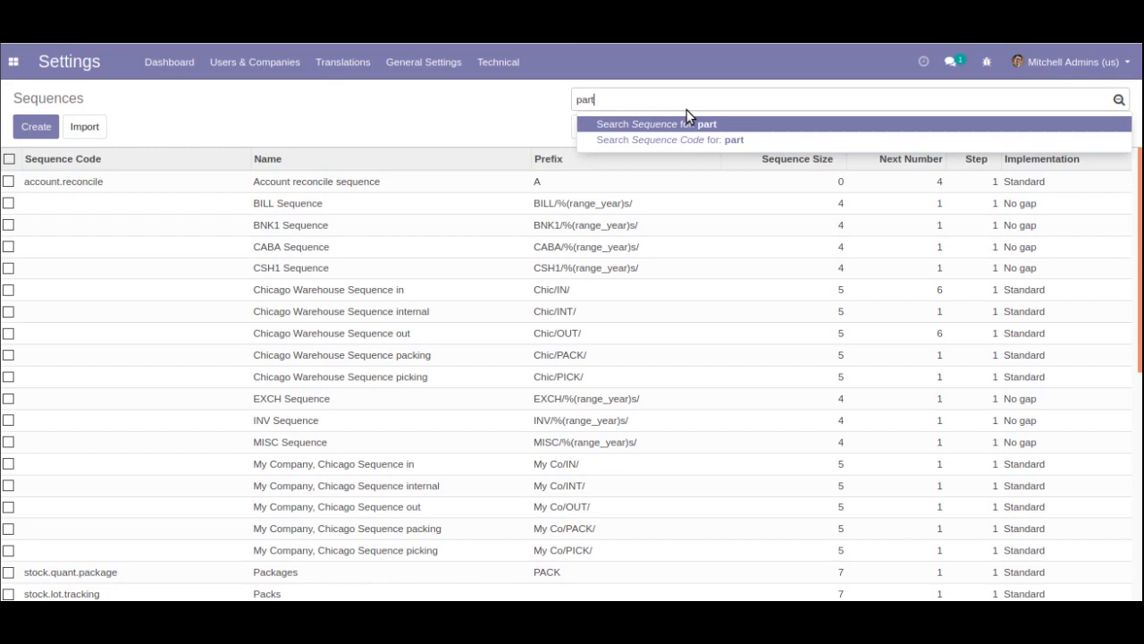
{"action": "key", "text": "Return"}
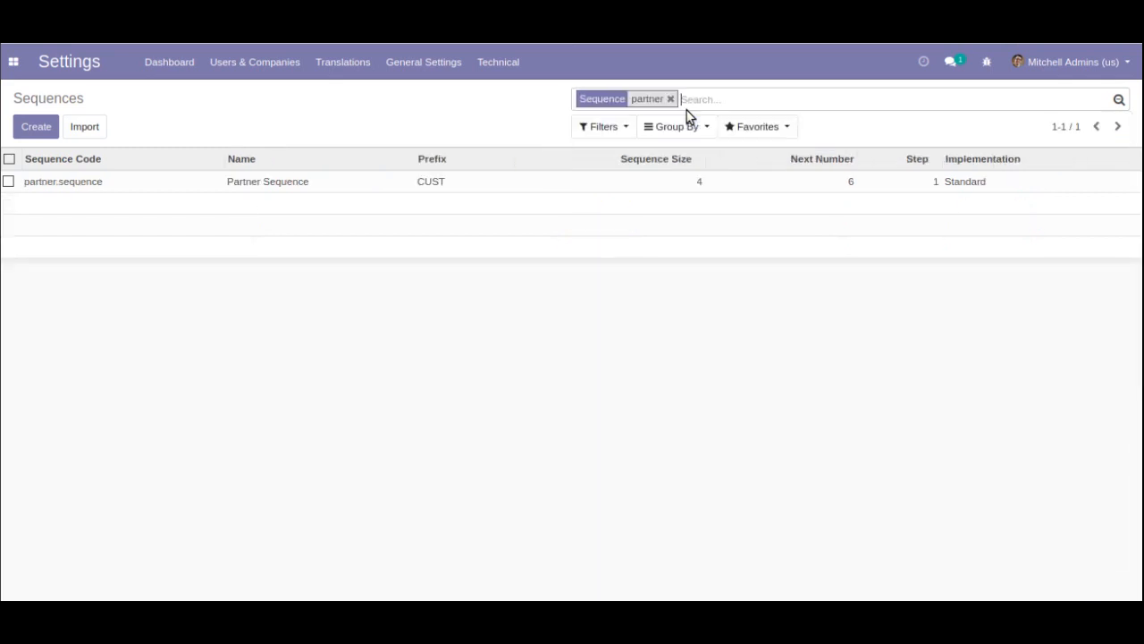
{"action": "left_click", "coordinate": [545, 190]}
{"action": "left_click", "coordinate": [42, 130]}
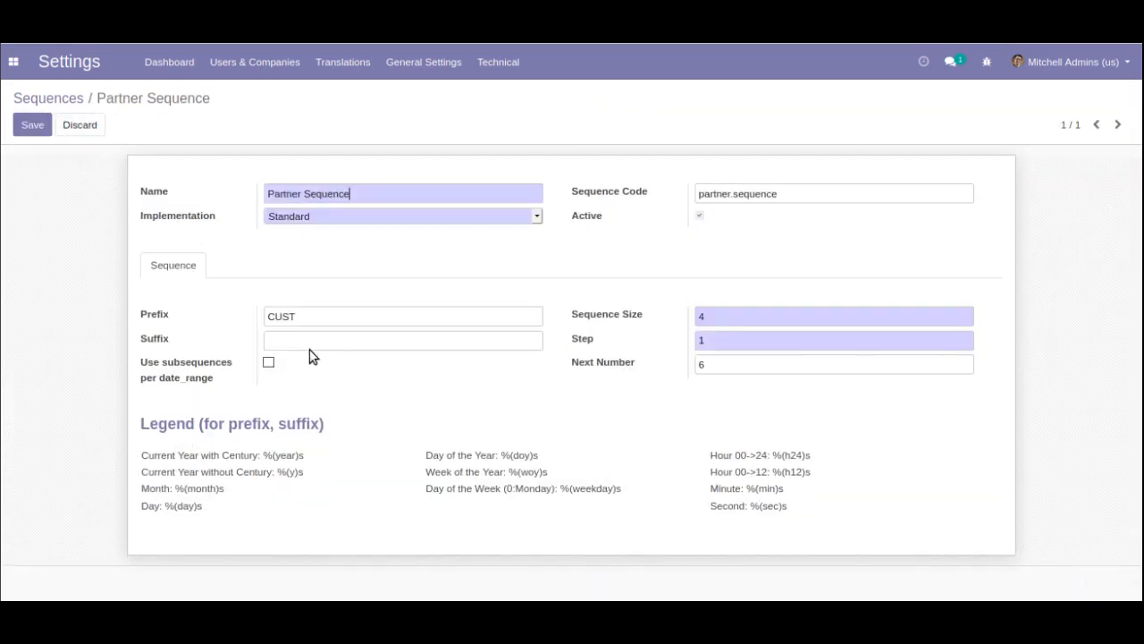
{"action": "double_click", "coordinate": [318, 315]}
{"action": "left_click", "coordinate": [327, 304]}
{"action": "left_click", "coordinate": [32, 125]}
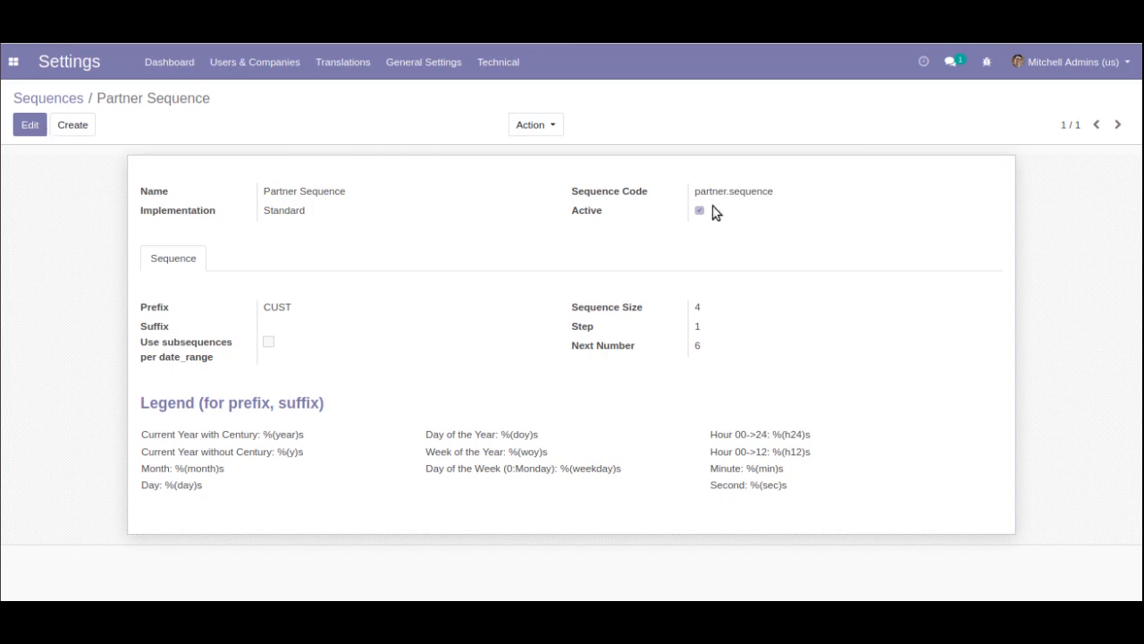
{"action": "left_click", "coordinate": [955, 3]}
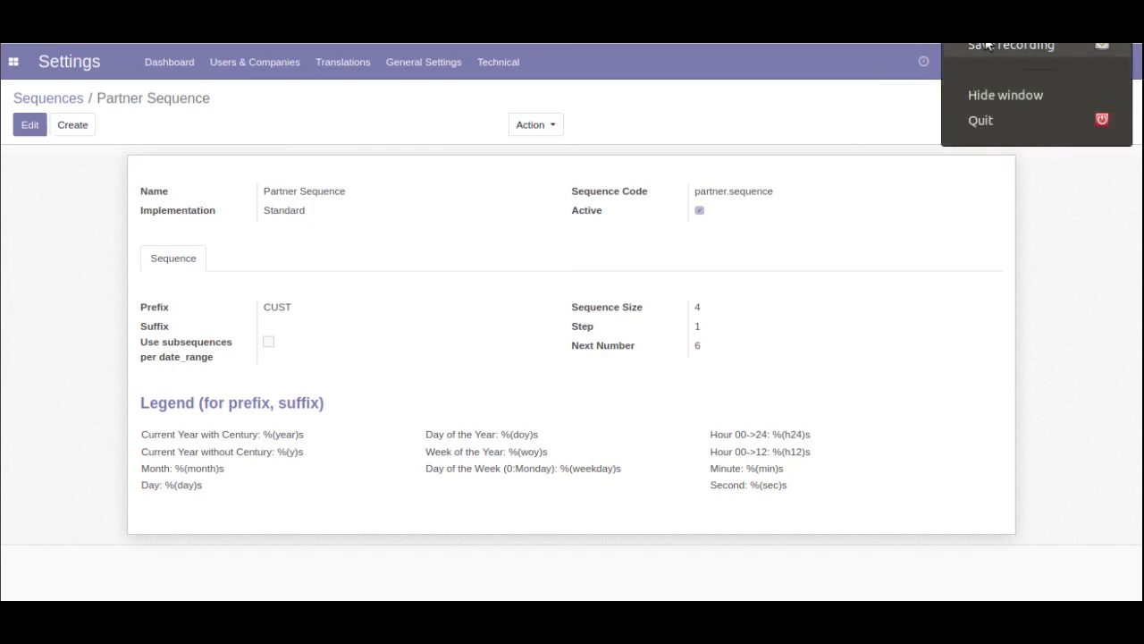